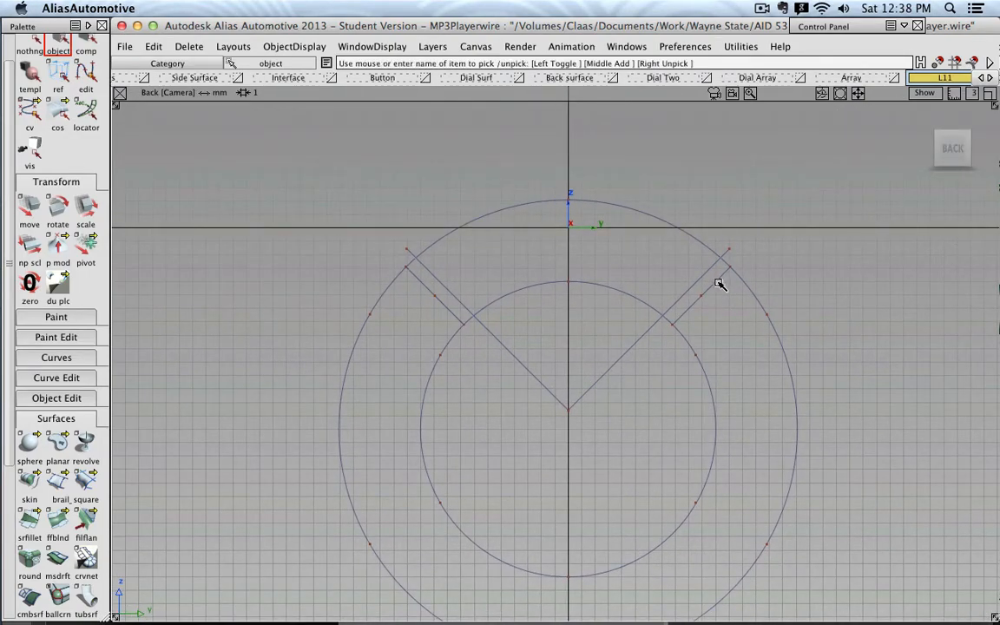
Step: Rotate the right-hand arc profile curve 45 degrees about the dial's centre onto the vertical centre line
left_click(717, 281)
left_click(59, 213)
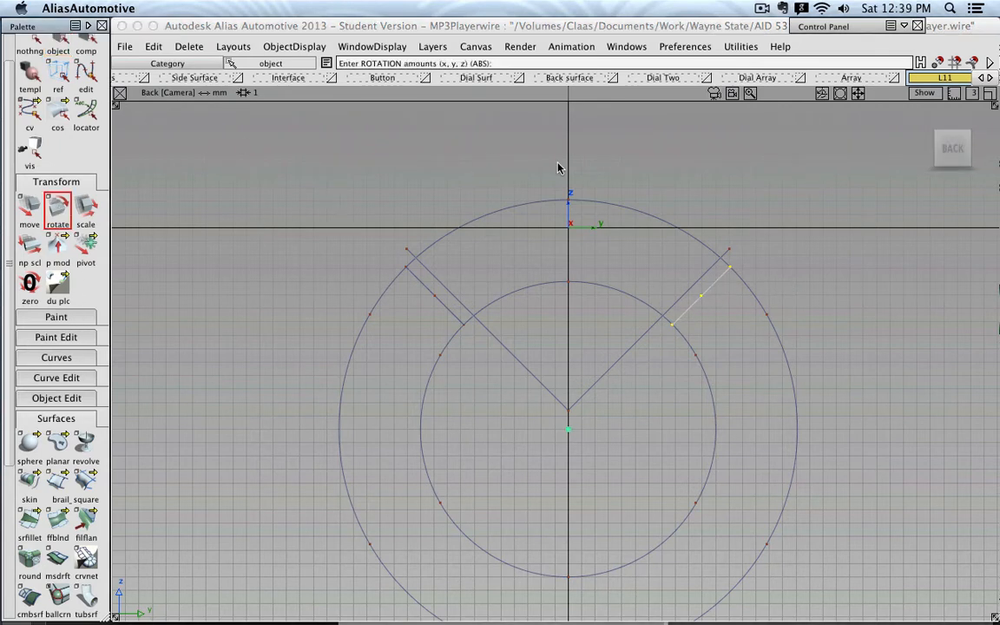
type("0-")
key("Return")
type("45")
key("Return")
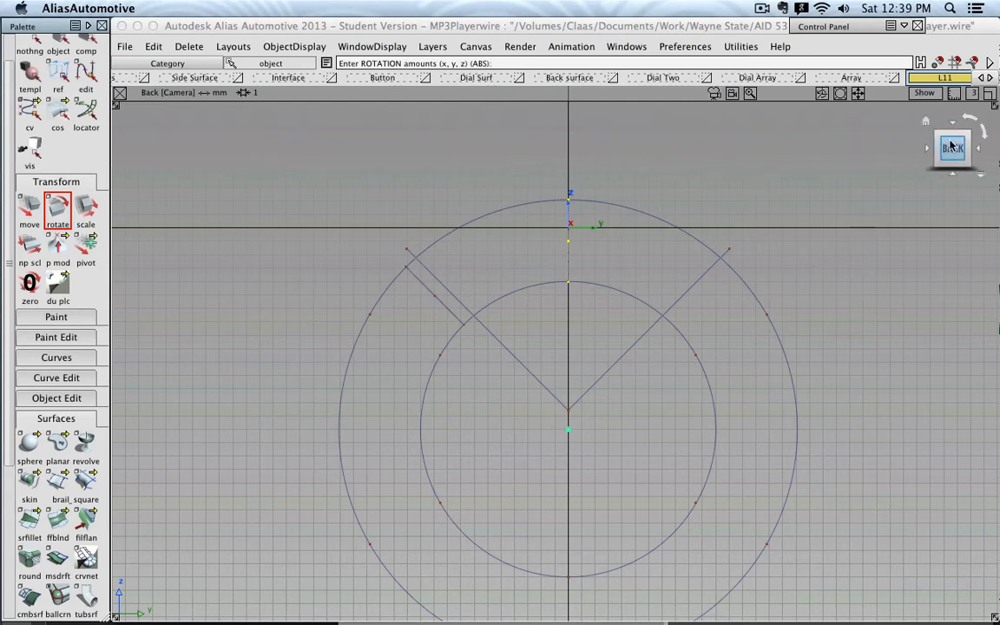
Step: Move the upper edit point of the centred profile arc straight up so it extends slightly beyond the outer circle
left_click_drag(844, 216, 894, 173, "alt+shift")
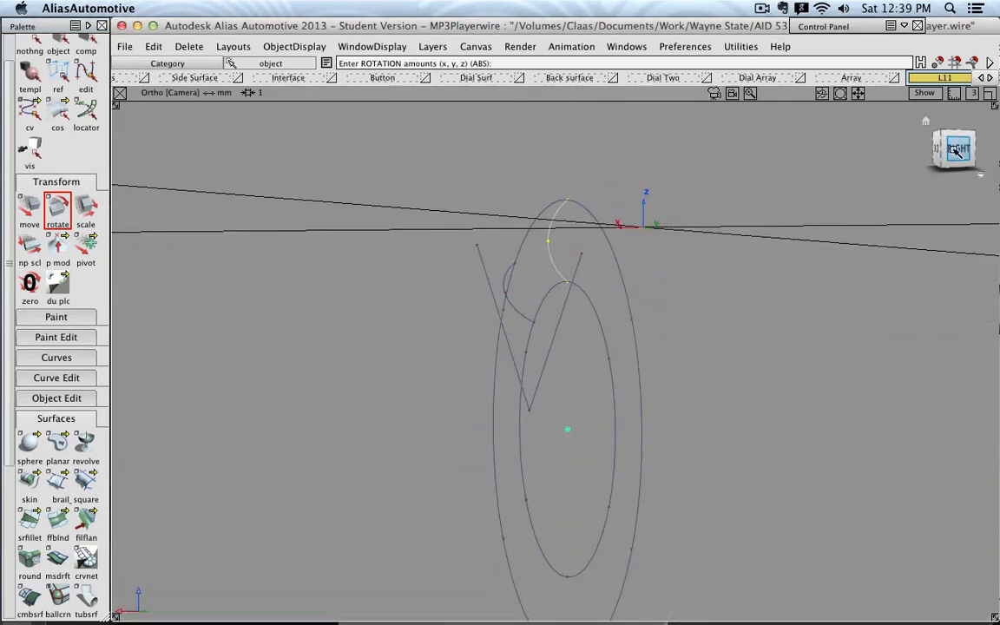
left_click(84, 74)
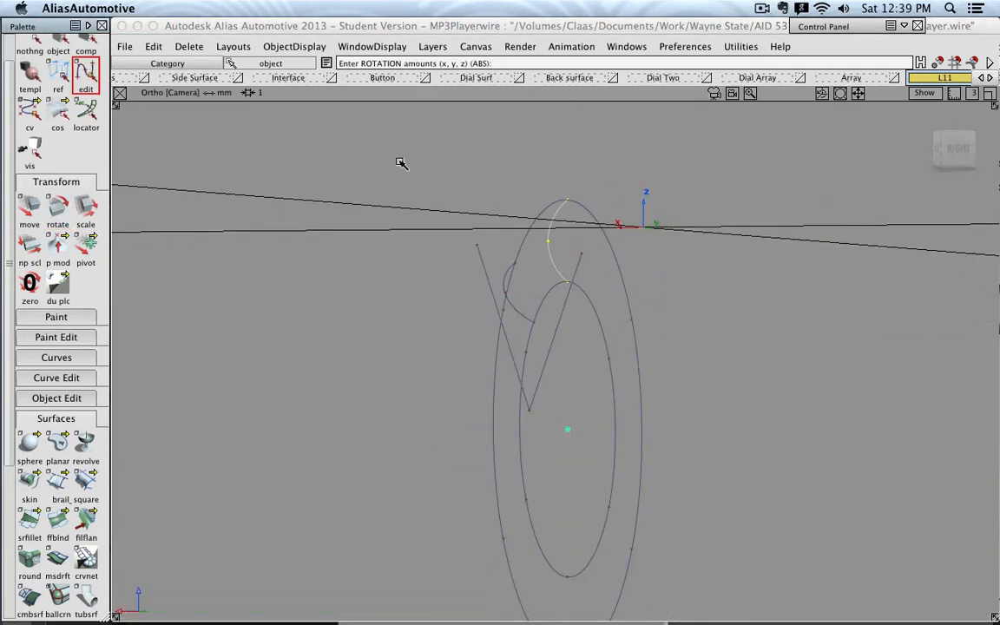
left_click(572, 207)
left_click(590, 213)
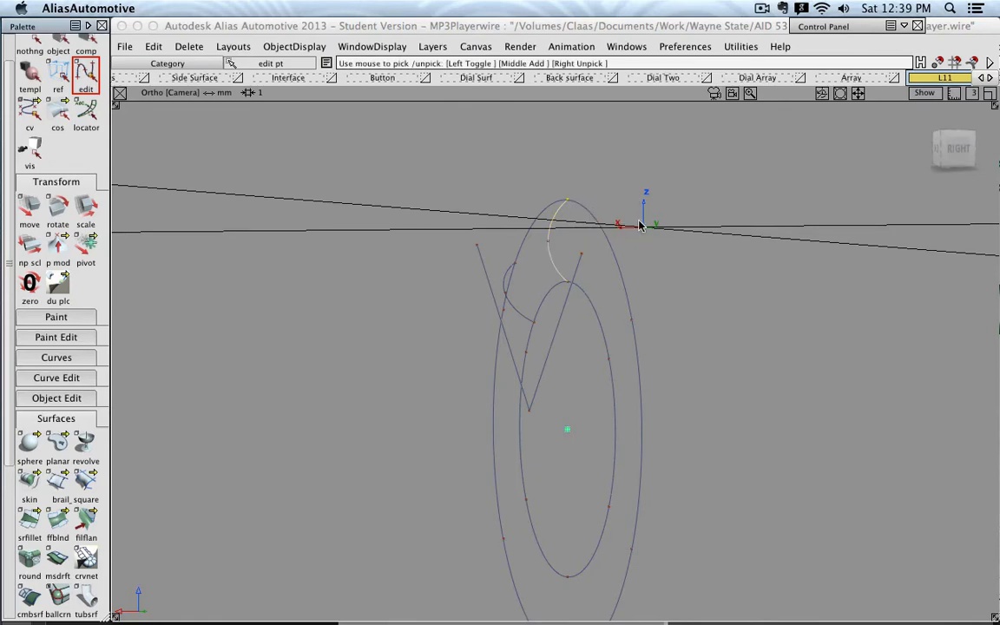
middle_click_drag(641, 209, 632, 242, "alt+shift")
left_click(951, 149)
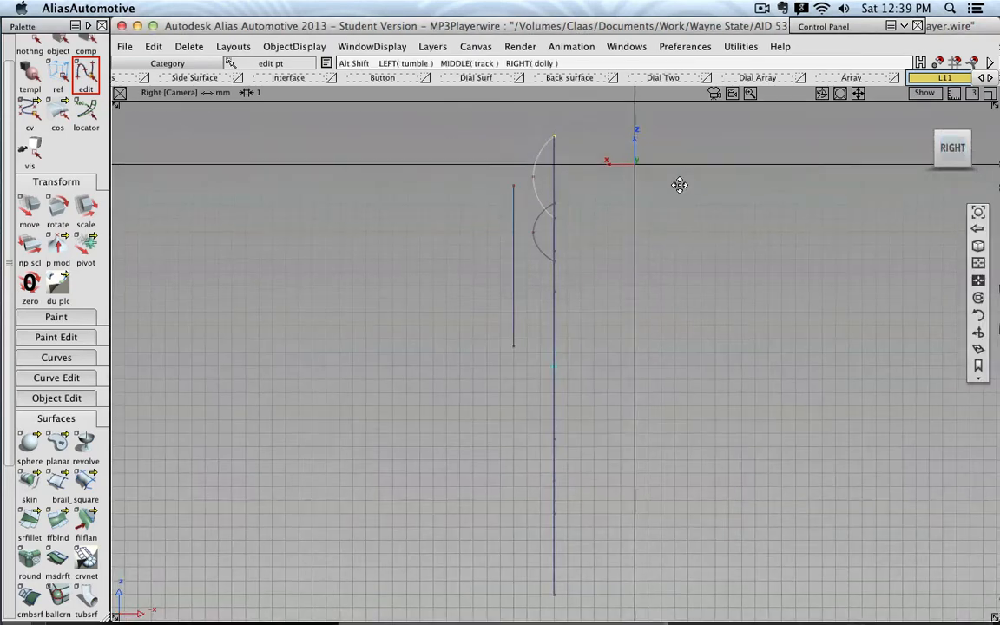
left_click(33, 211)
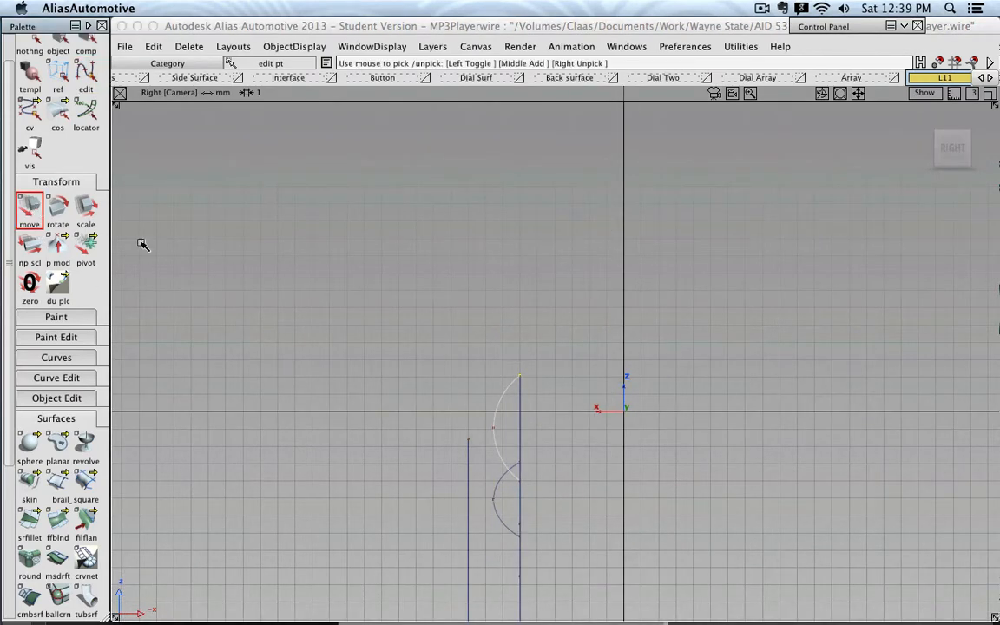
right_click_drag(561, 378, 563, 363)
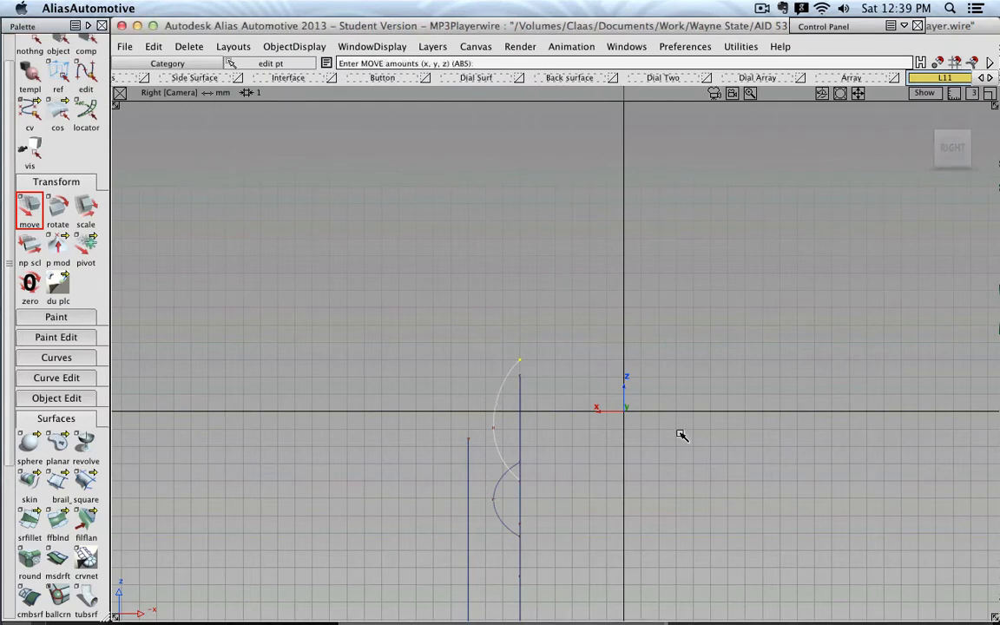
Step: Move the lower edit point of the centred profile arc straight down so it extends slightly inside the inner circle
left_click_drag(534, 425, 604, 434, "alt+shift")
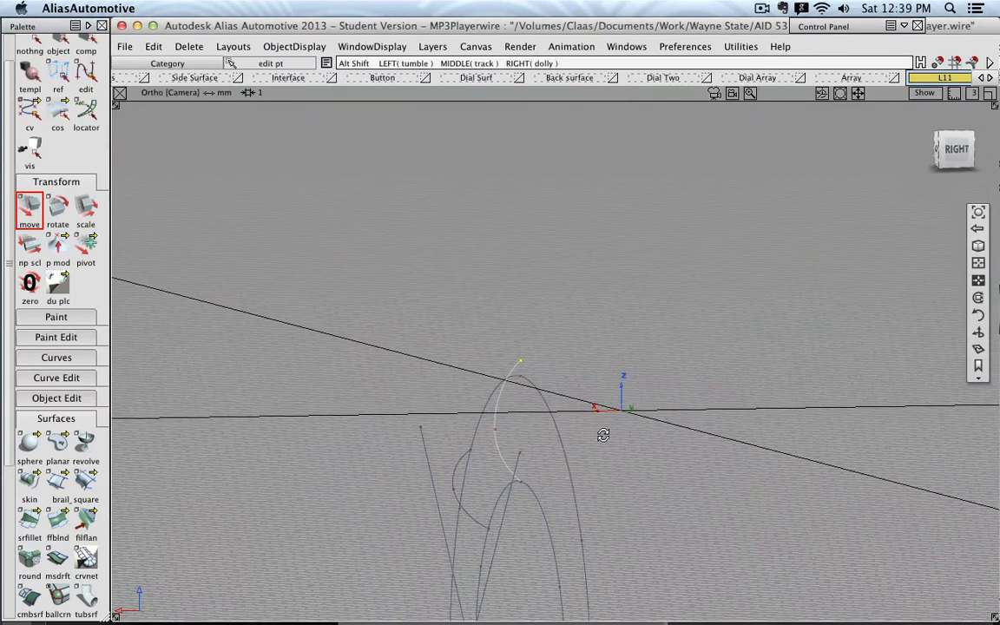
left_click(521, 487)
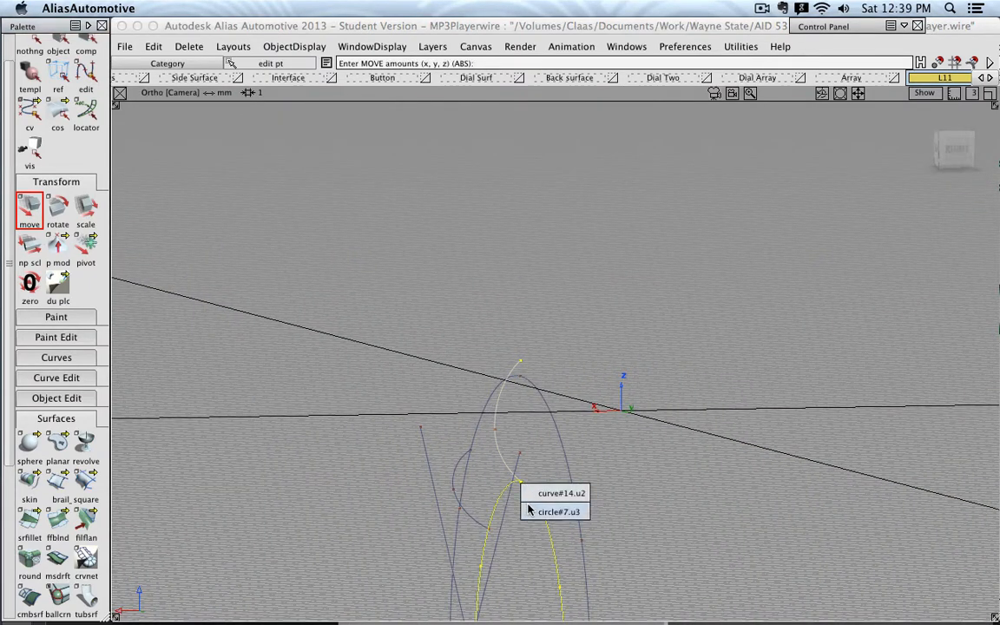
left_click(529, 448)
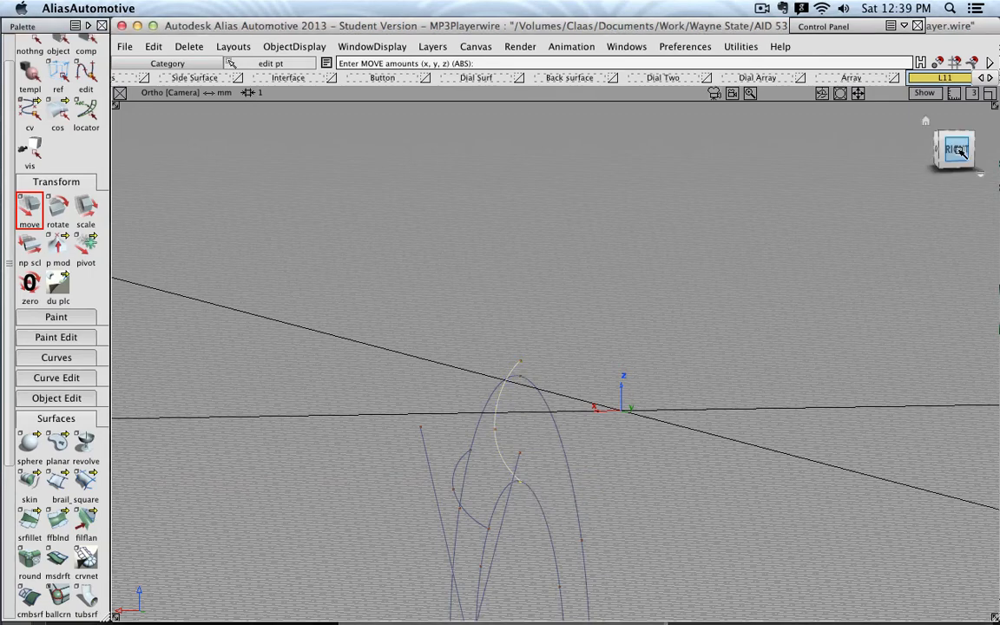
left_click(954, 148)
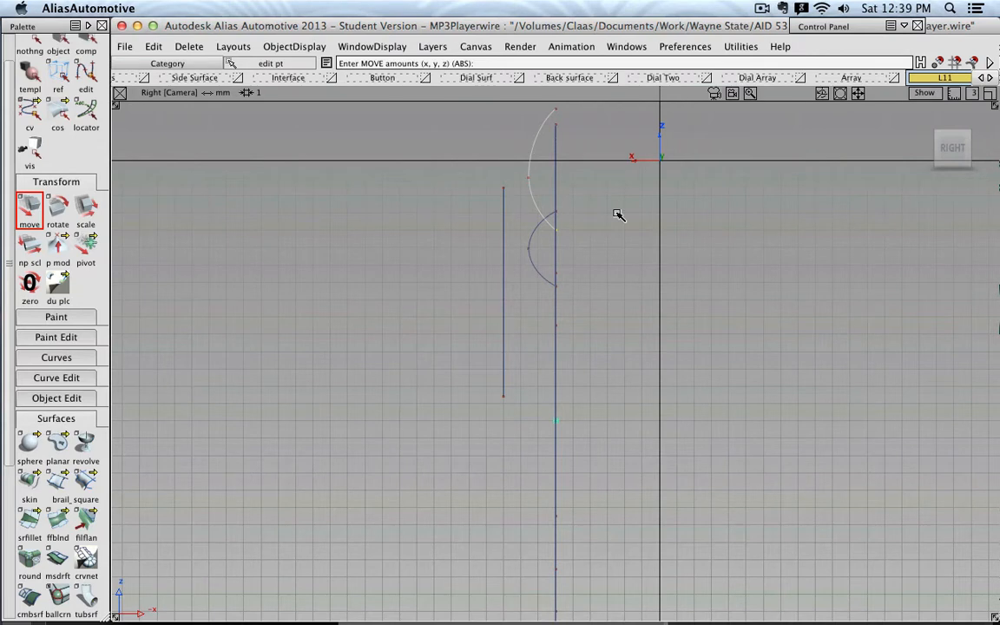
left_click(618, 214)
right_click_drag(616, 213, 598, 245)
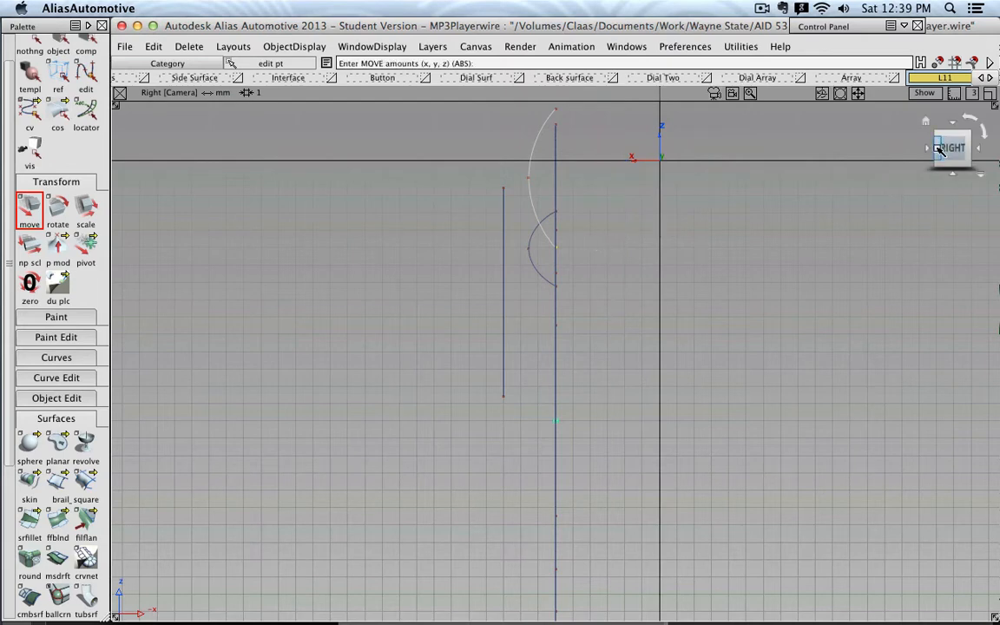
Step: Delete the old left-hand profile curve between the two circles
left_click_drag(938, 140, 930, 149)
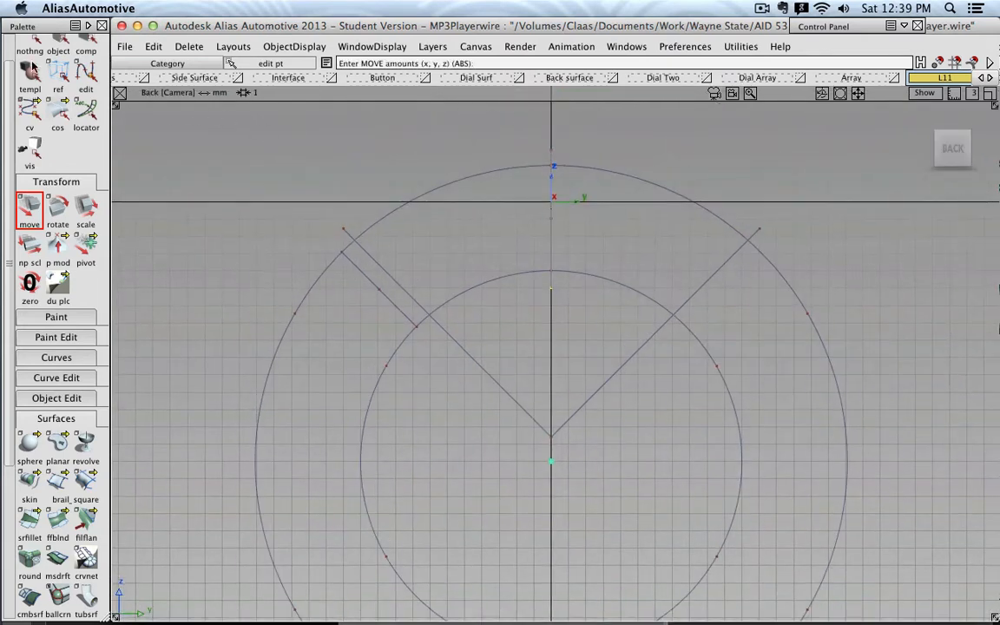
left_click(54, 50)
left_click(53, 50)
left_click(359, 272)
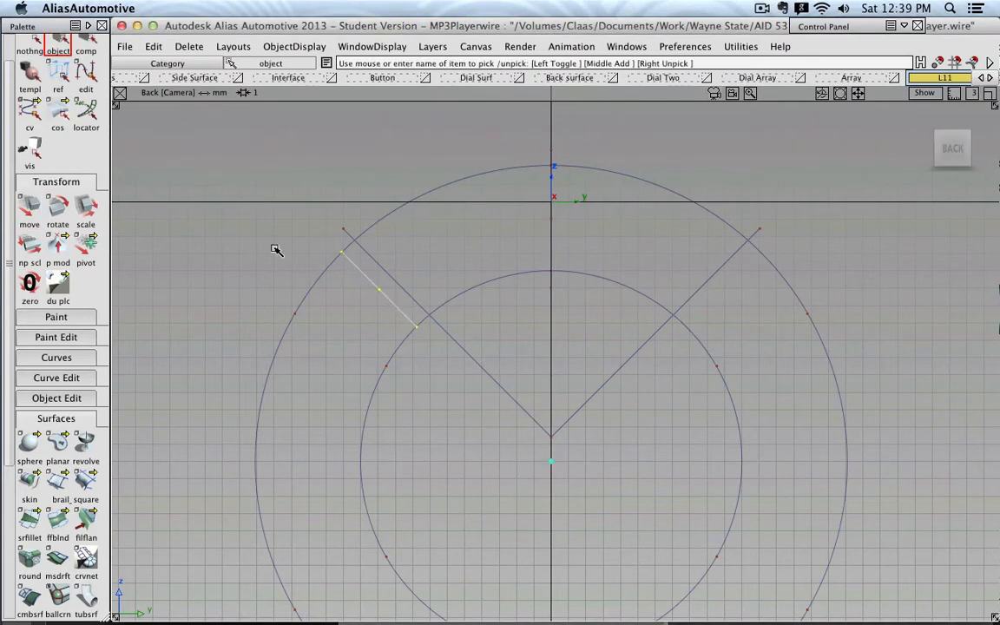
key("Delete")
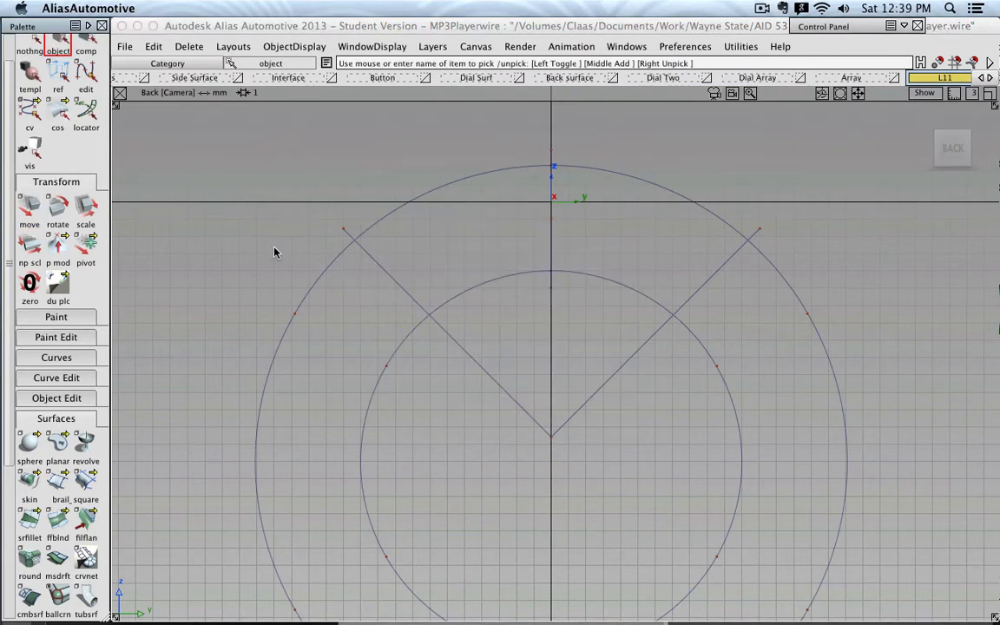
Step: Duplicate the extended centre profile and rotate the copy 45 degrees clockwise, beside the right diagonal line
left_click(551, 156)
key("super+c")
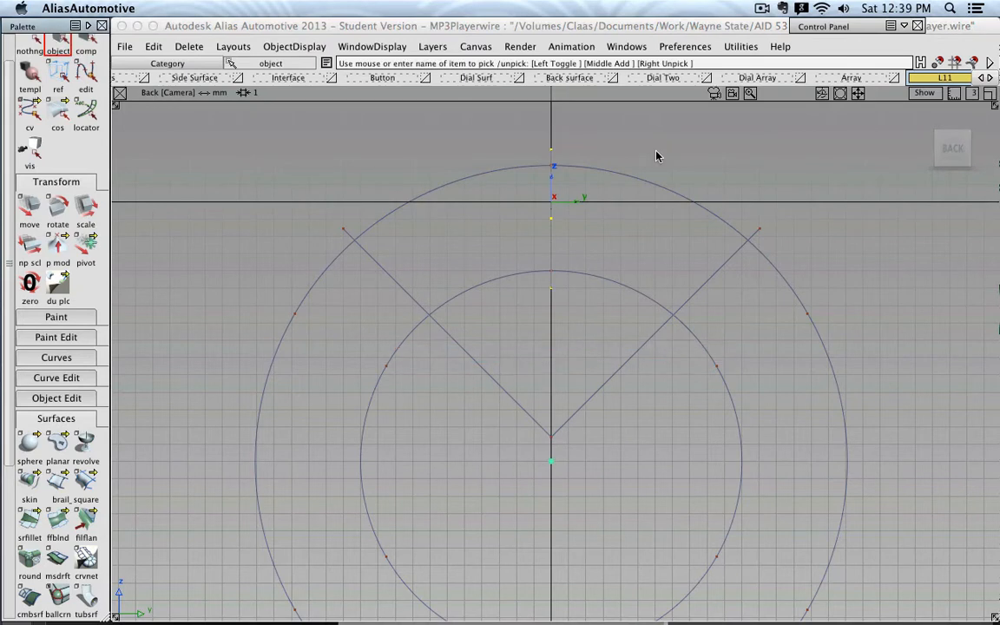
key("super+v")
left_click(52, 206)
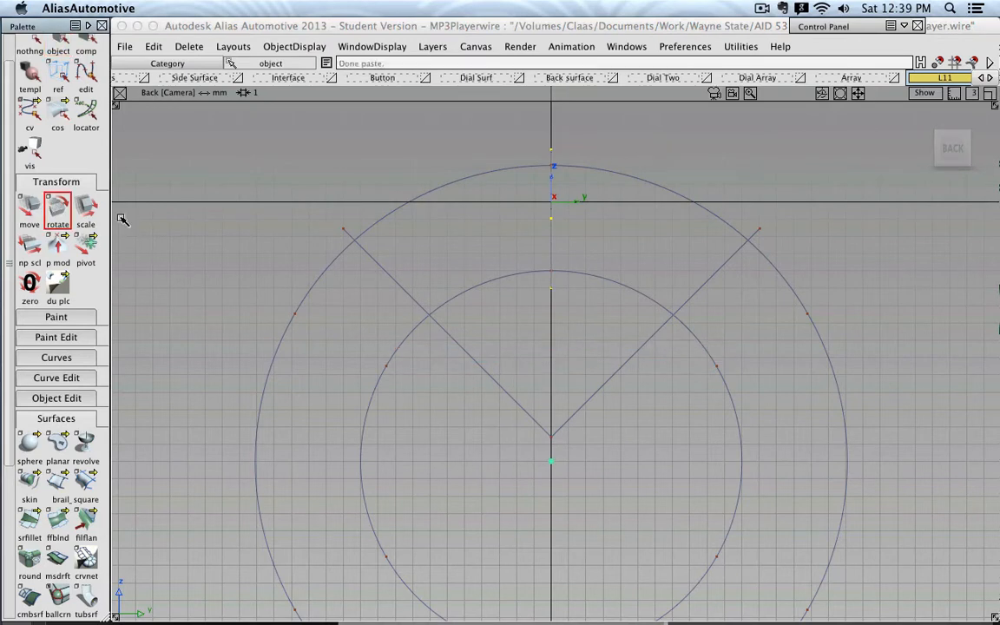
key("Return")
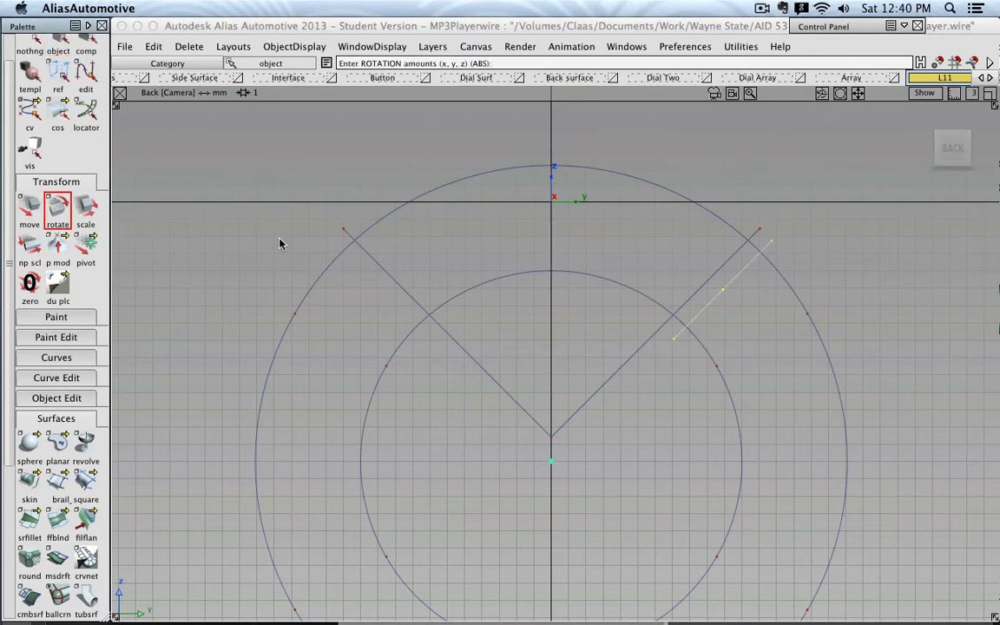
Step: Paste another copy of the centre profile and rotate it by 45 degrees, beside the left diagonal line
key("super+v")
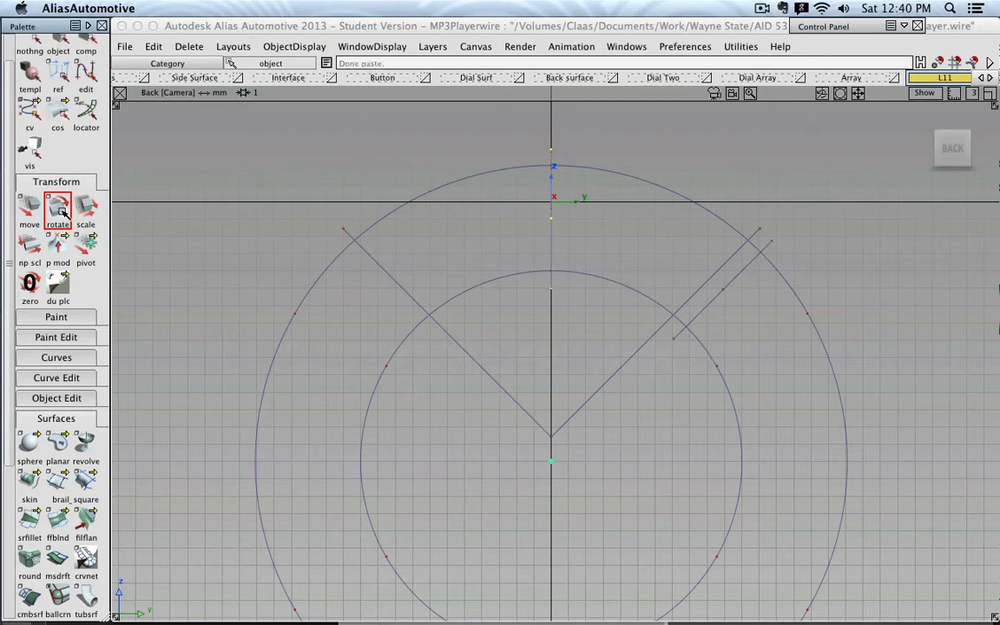
type("45")
key("Return")
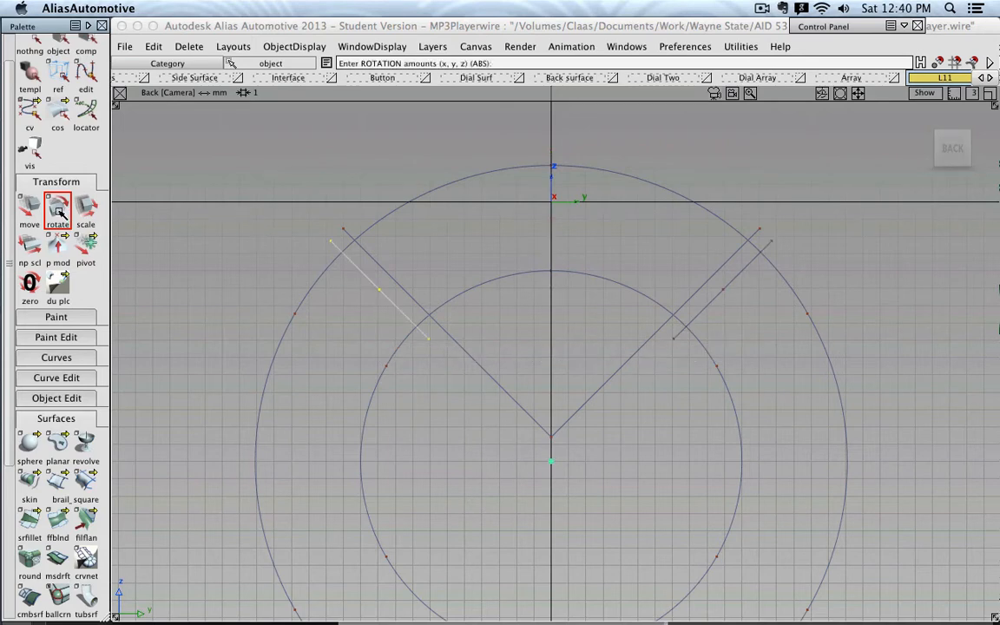
Step: Draw an edit-point curve through the outer ends of the left, centre and right profiles
mouse_move(406, 314)
left_mouse_down("alt+shift")
mouse_move(439, 309)
mouse_move(393, 326)
left_mouse_up("alt+shift")
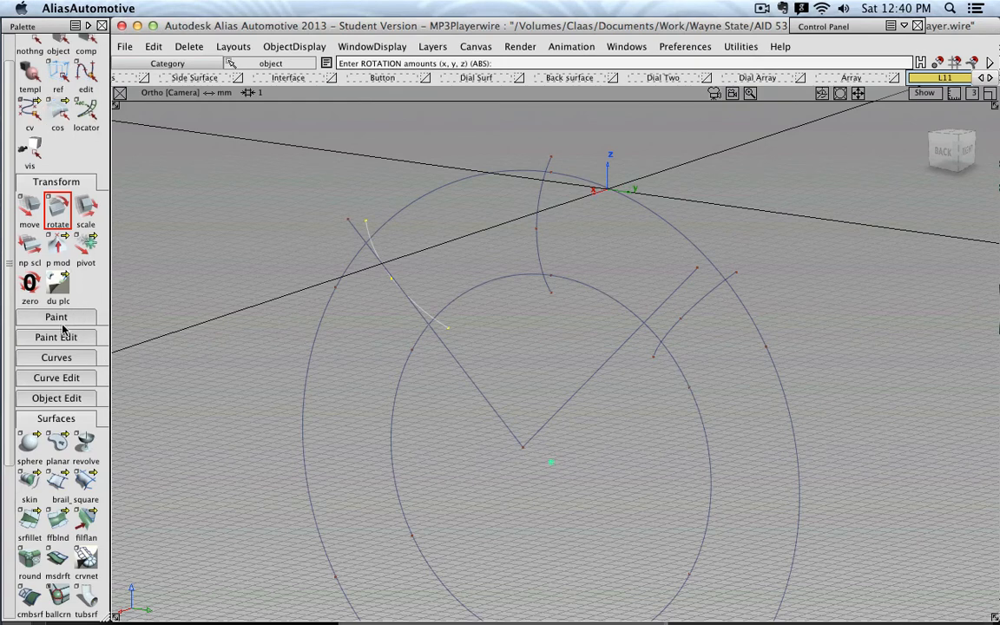
left_click(76, 357)
left_click(57, 383)
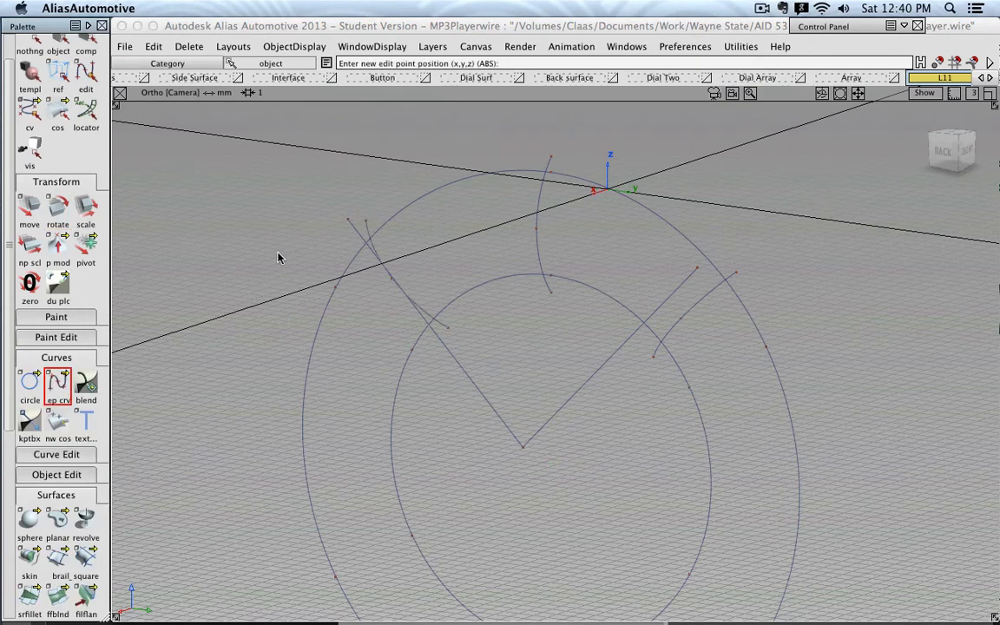
left_click(367, 222)
left_click(550, 157)
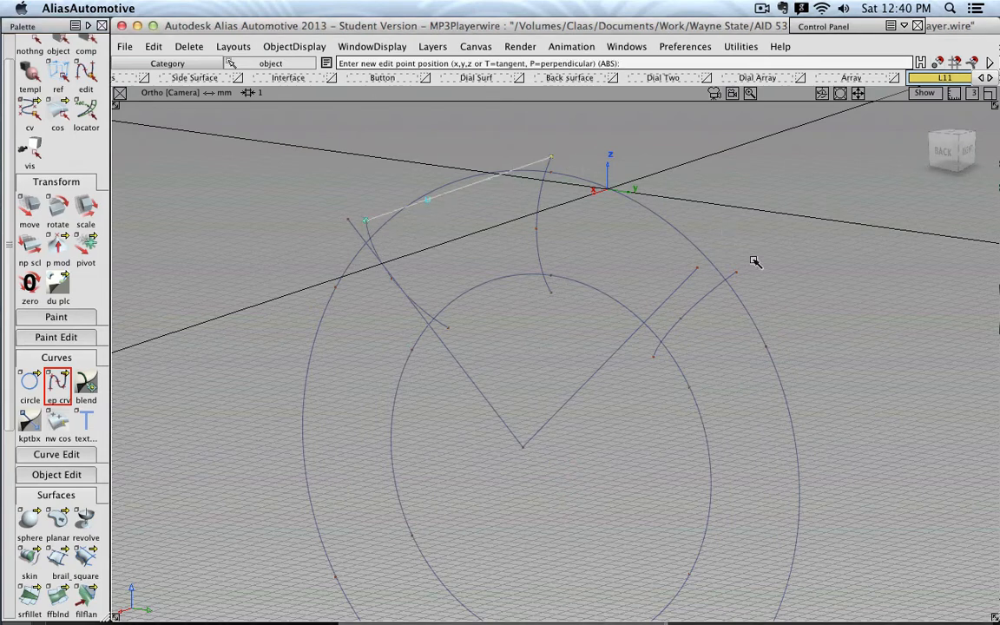
left_click(736, 273)
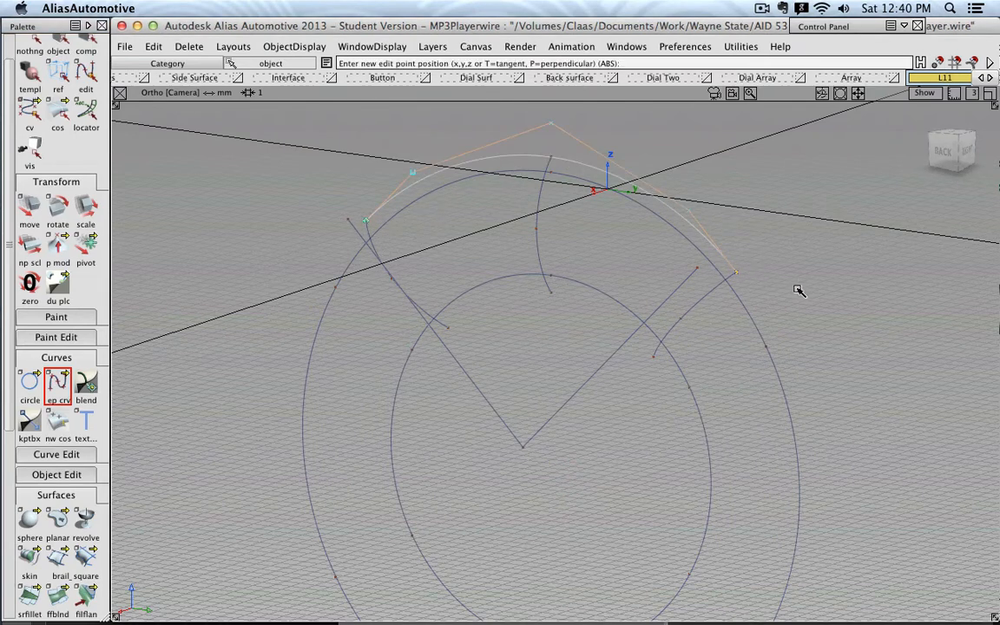
left_click(35, 50)
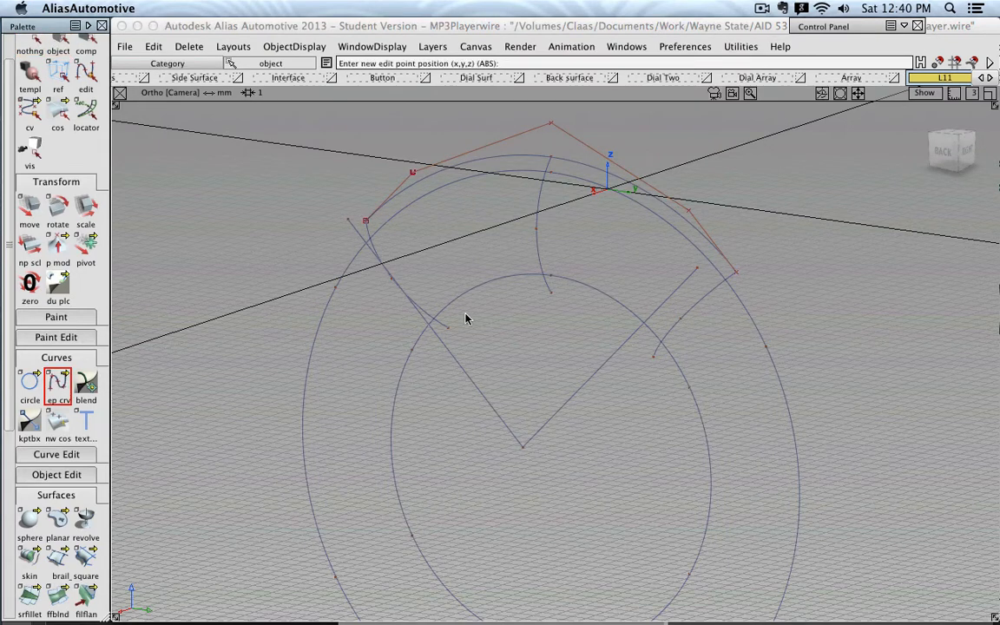
Step: Draw an edit-point curve through the inner ends of the left, centre and right profiles
left_click(447, 329)
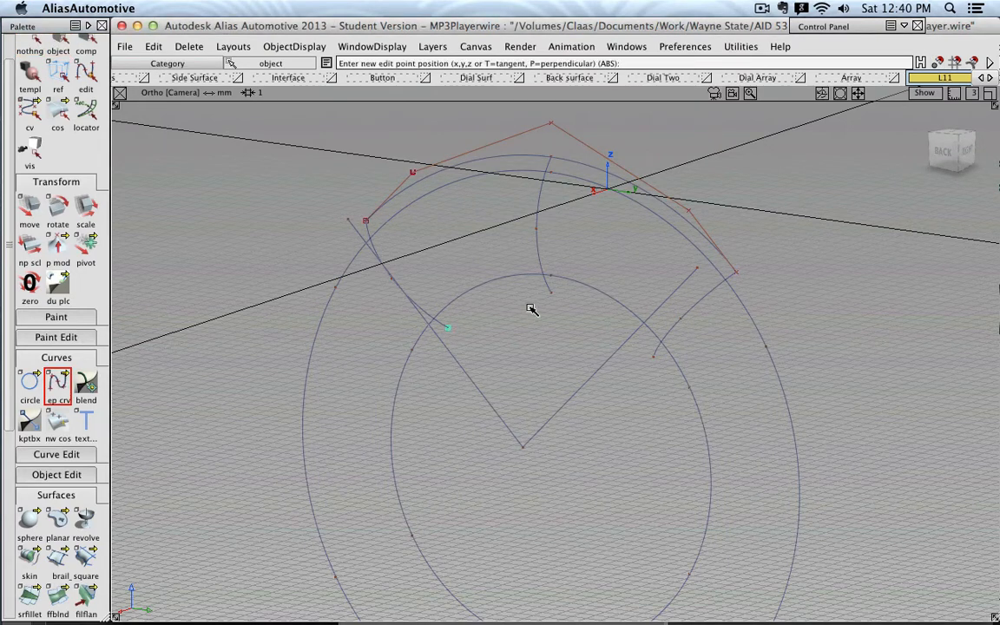
left_click(653, 357)
left_click(57, 44)
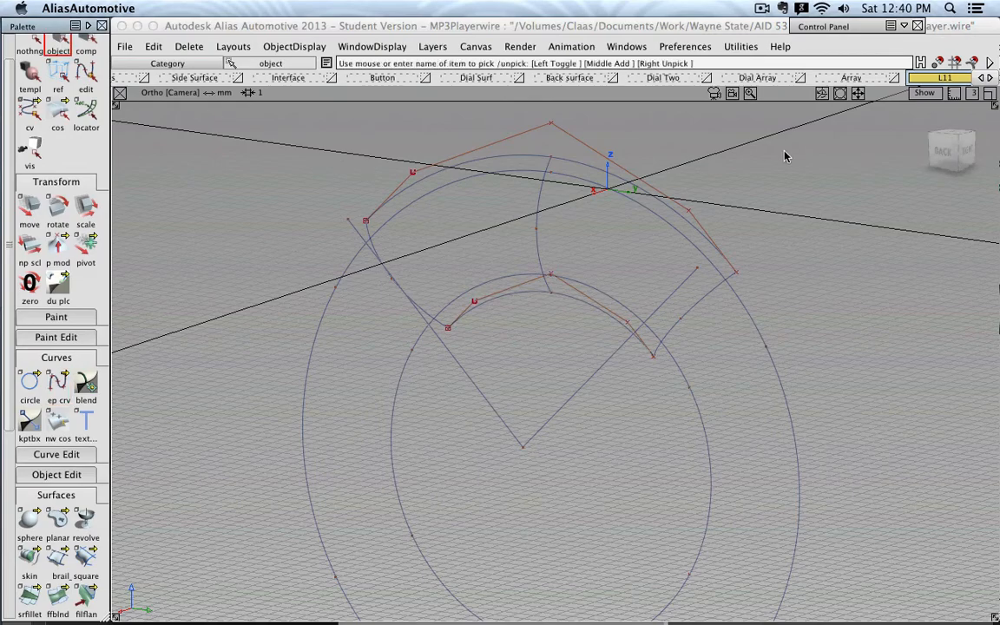
Step: Duplicate the inner circle, scale the copy down to the inner ends of the profiles, and compare it closely with the edit-point curve there
left_click(949, 149)
middle_click_drag(599, 177, 575, 323, "alt+shift")
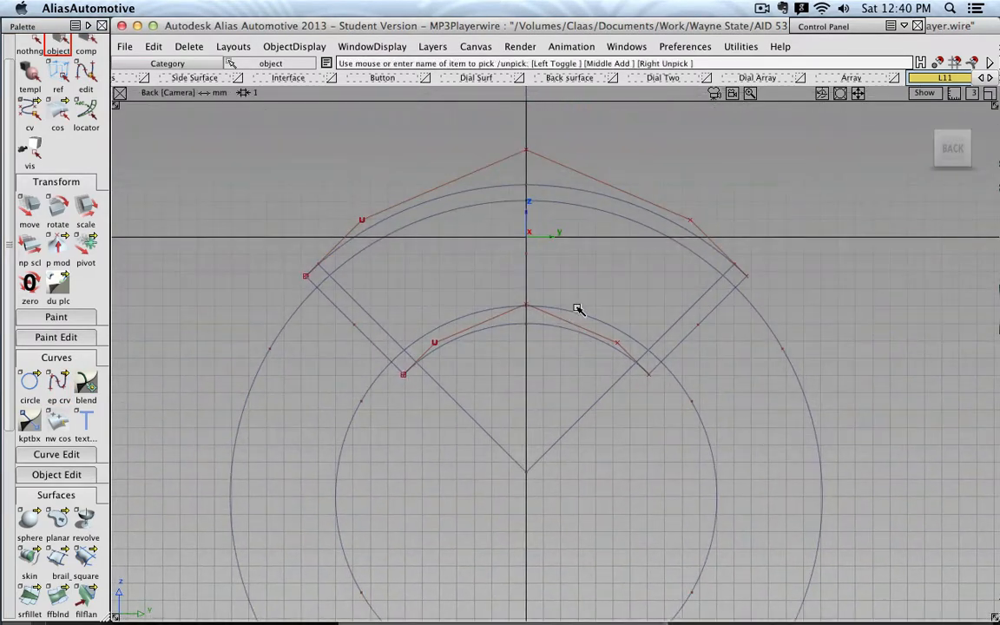
left_click(578, 312)
key("super+v")
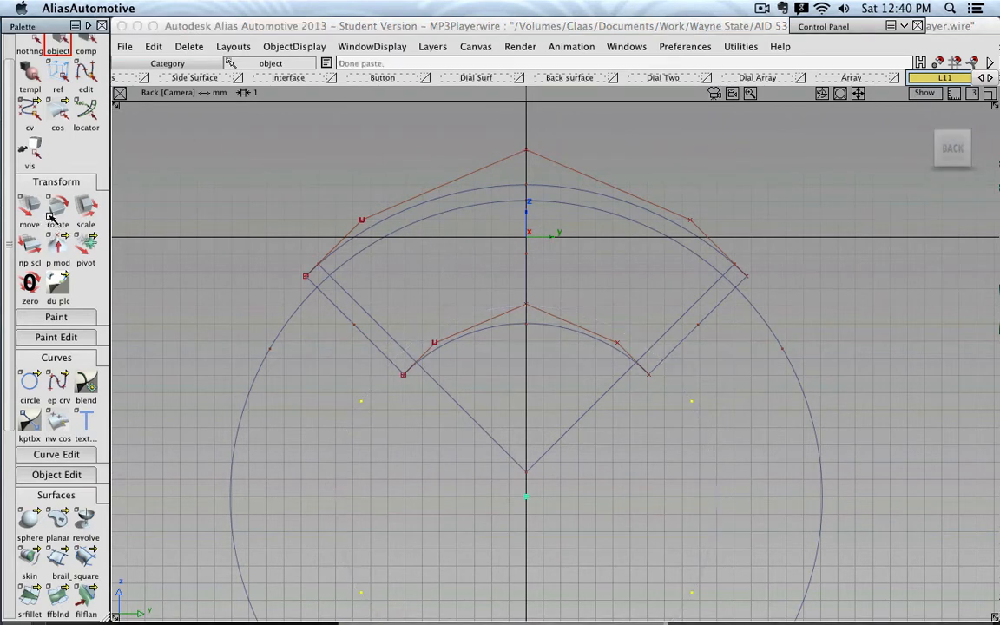
left_click(86, 206)
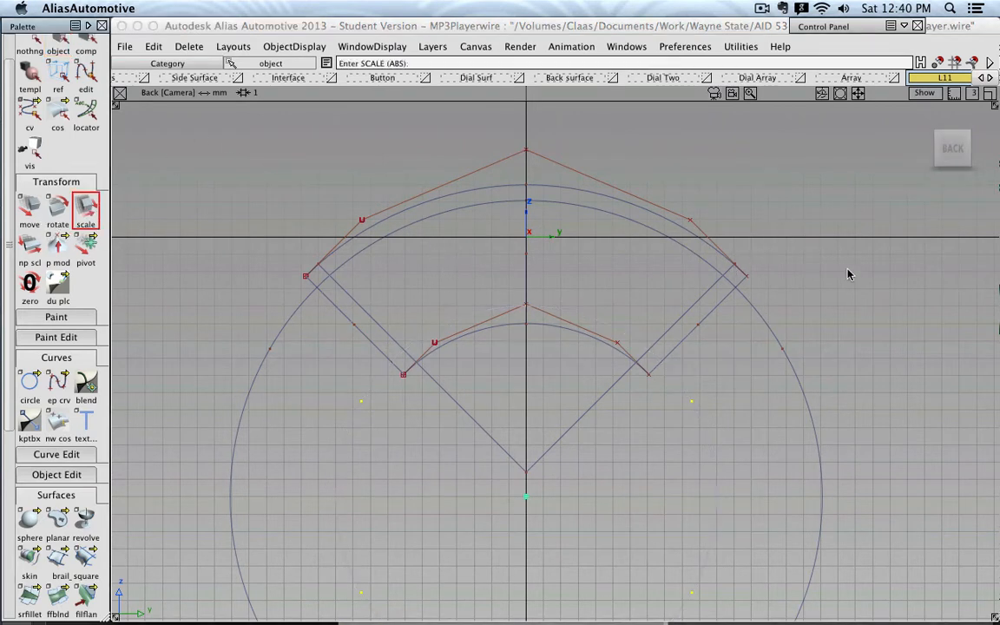
left_click_drag(849, 275, 822, 300)
scroll(551, 280, "up", 8)
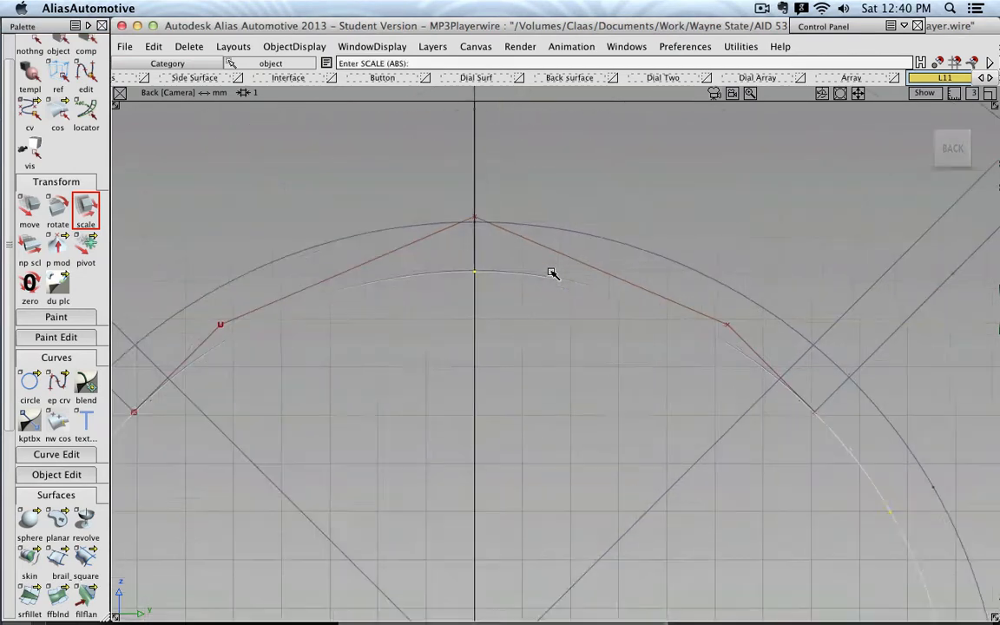
middle_click_drag(482, 261, 781, 257, "alt+shift")
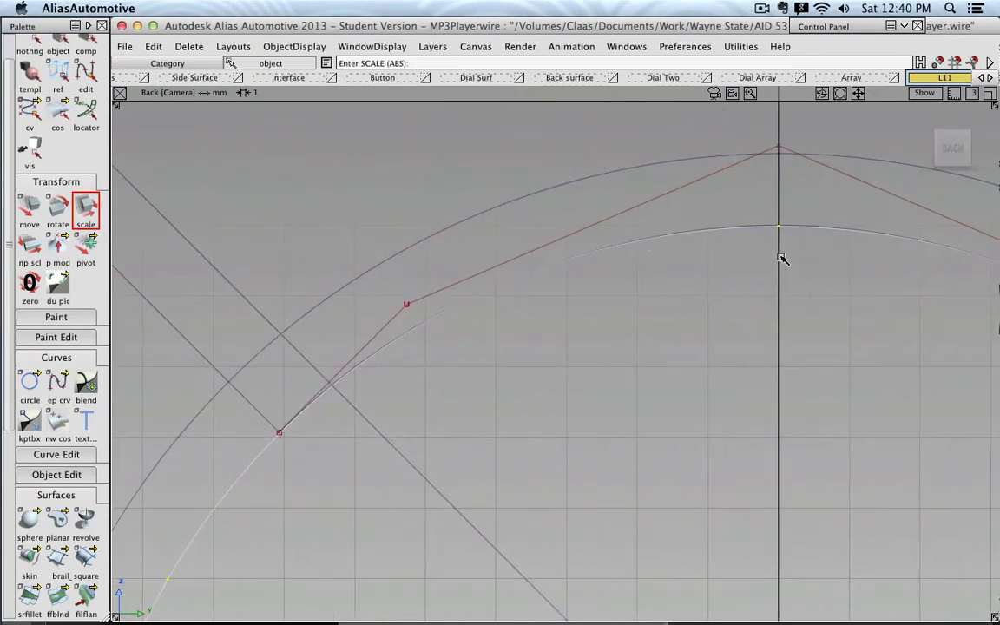
left_click(709, 348)
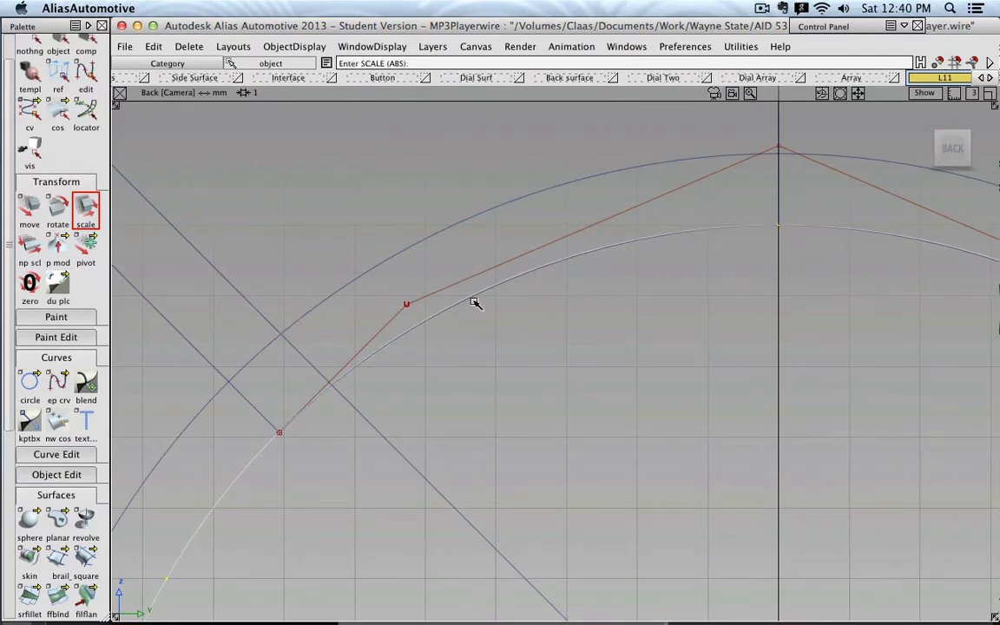
scroll(475, 277, "up", 5)
middle_click_drag(510, 296, 611, 400, "alt+shift")
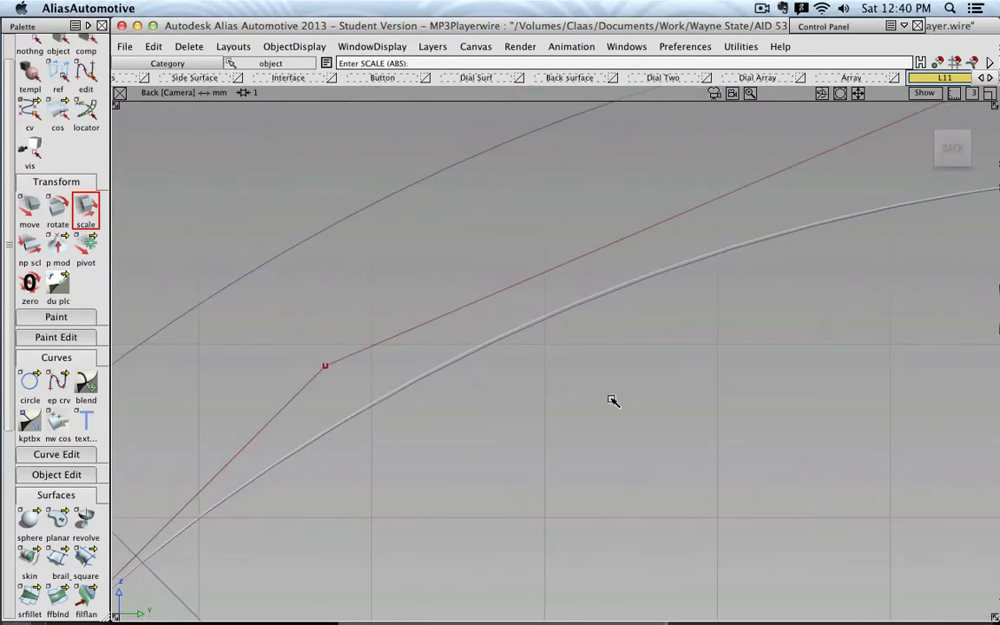
Step: Delete the scaled circle copy that lies along the edit-point curve at the profiles' inner ends
scroll(611, 401, "down", 4)
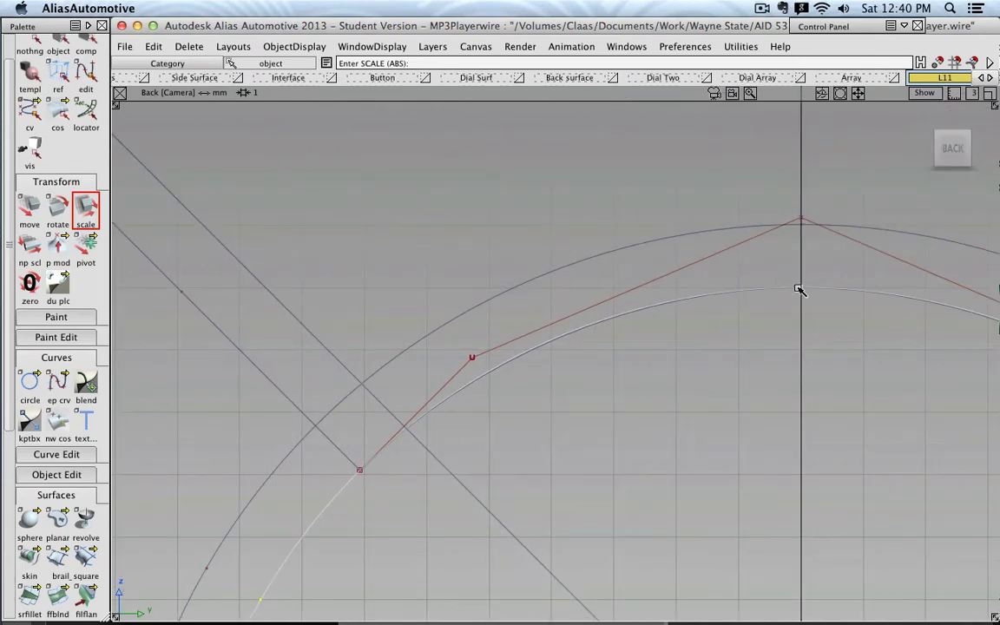
scroll(806, 291, "up", 2)
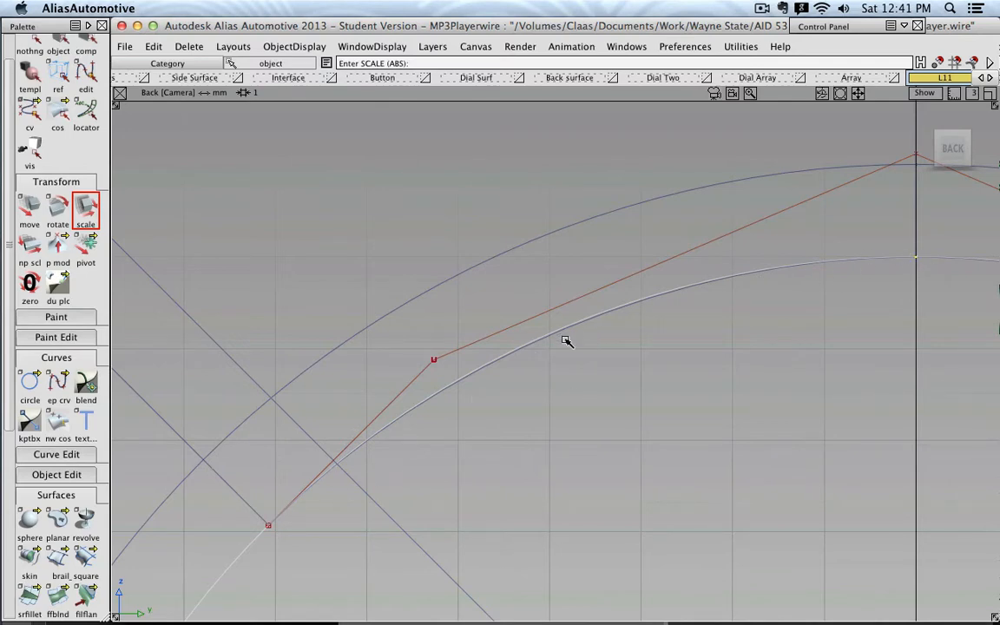
scroll(591, 384, "down", 5)
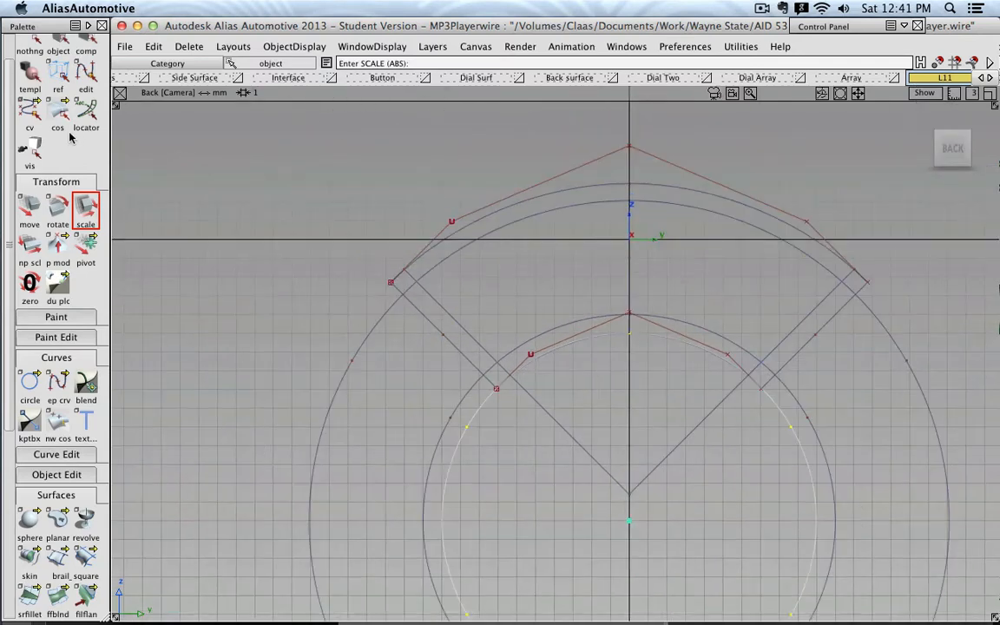
left_click(48, 55)
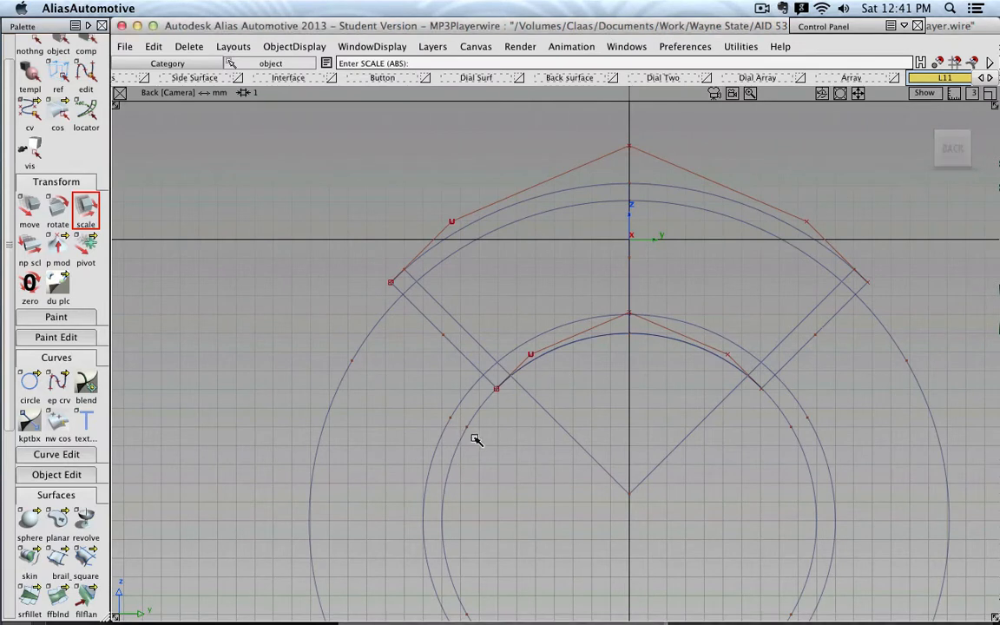
left_click(61, 44)
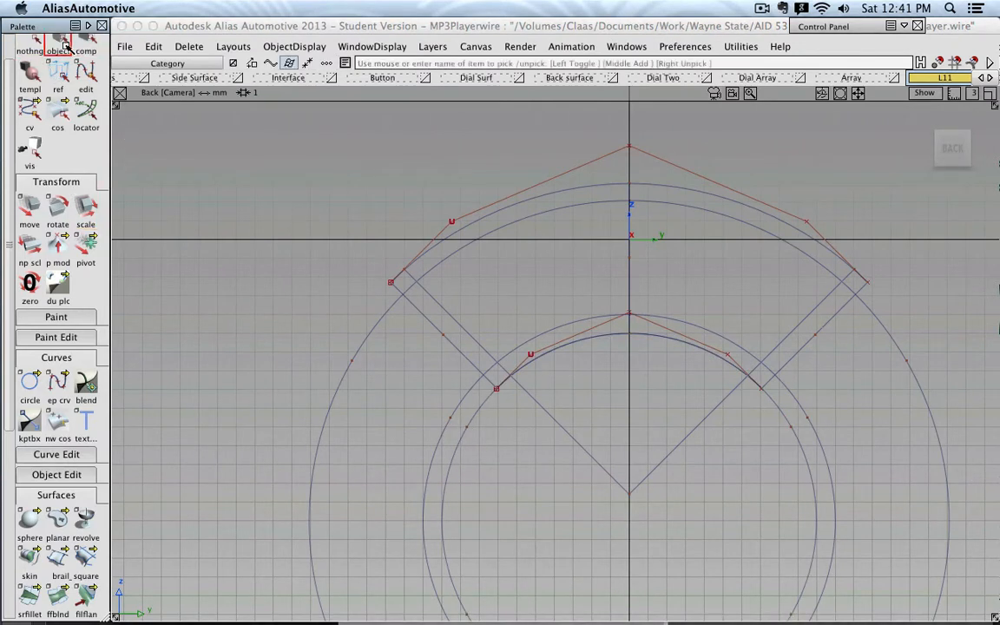
left_click(471, 429)
key("Delete")
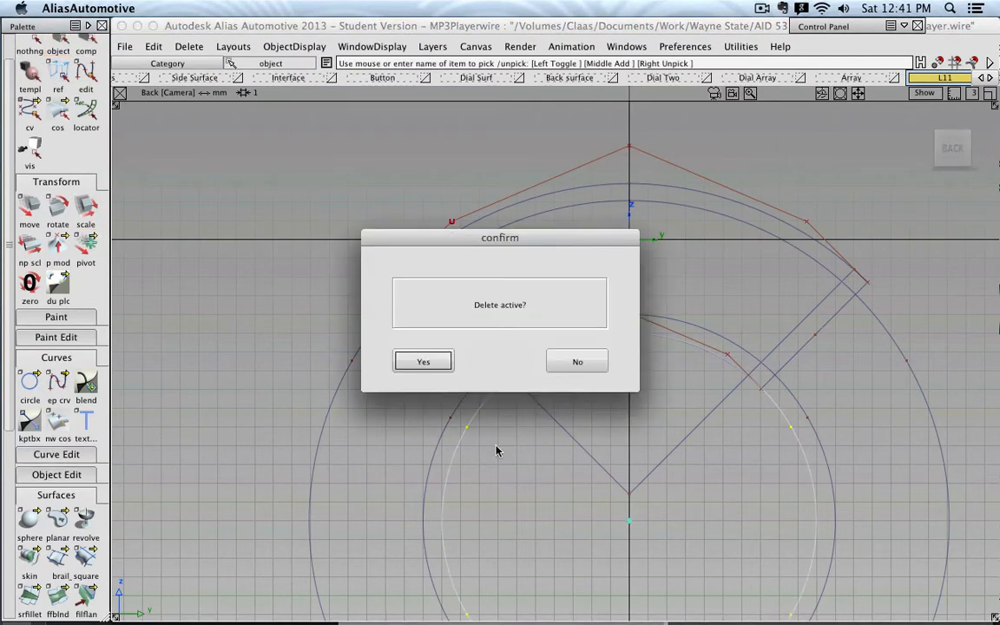
left_click(439, 362)
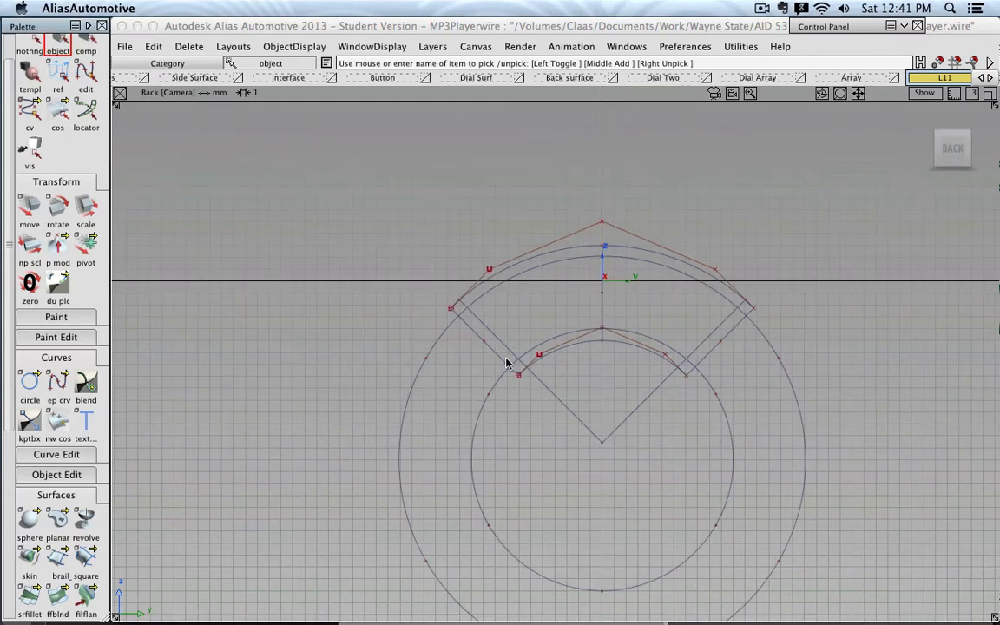
Step: Turn off the CV/Hull display for the outer and inner edit-point curves
scroll(521, 260, "up", 3)
left_click(489, 231)
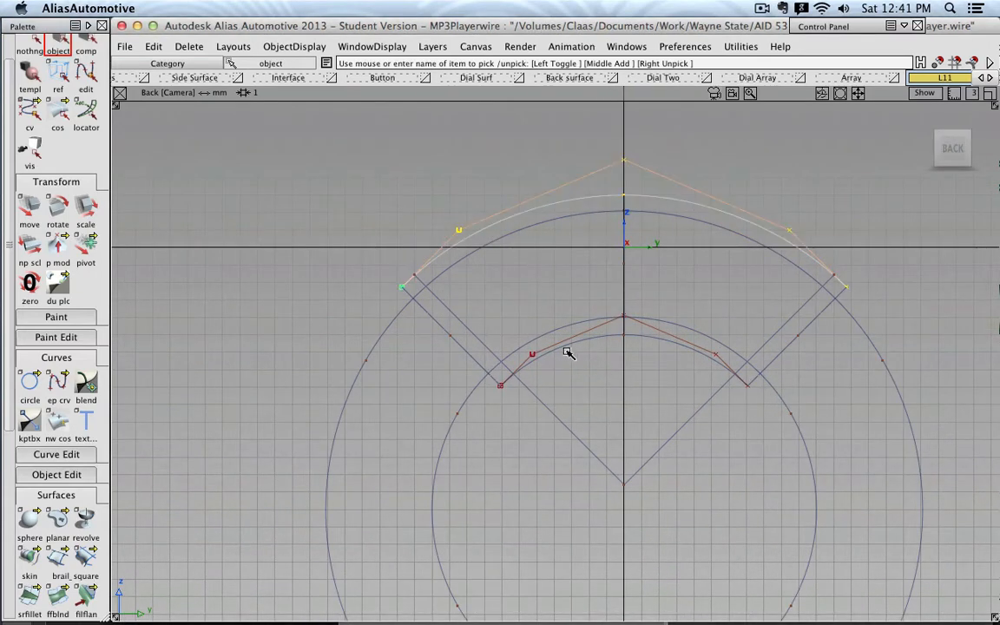
left_click(632, 343)
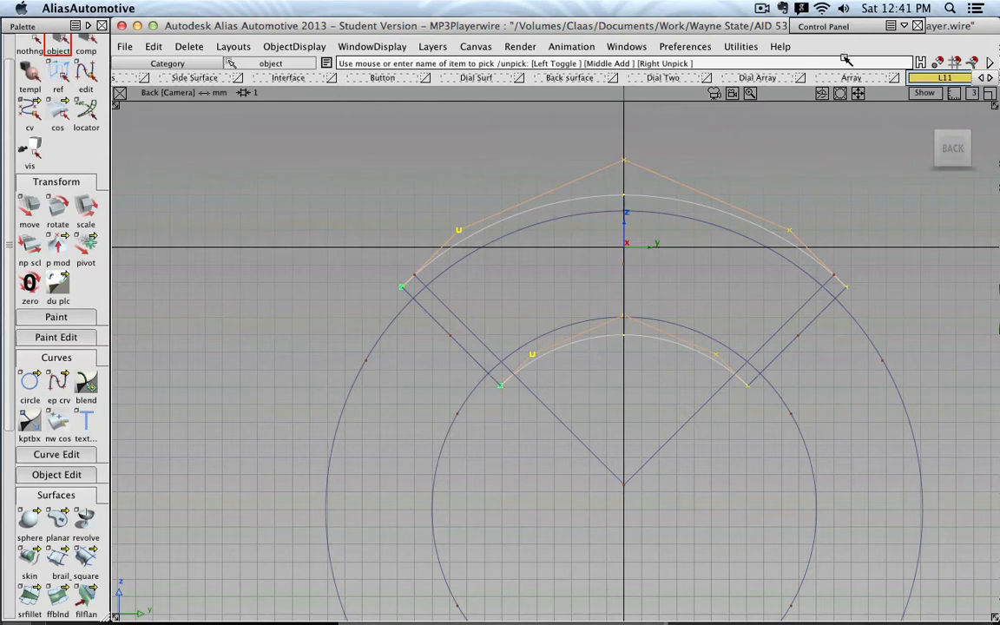
left_click(904, 25)
left_click(867, 282)
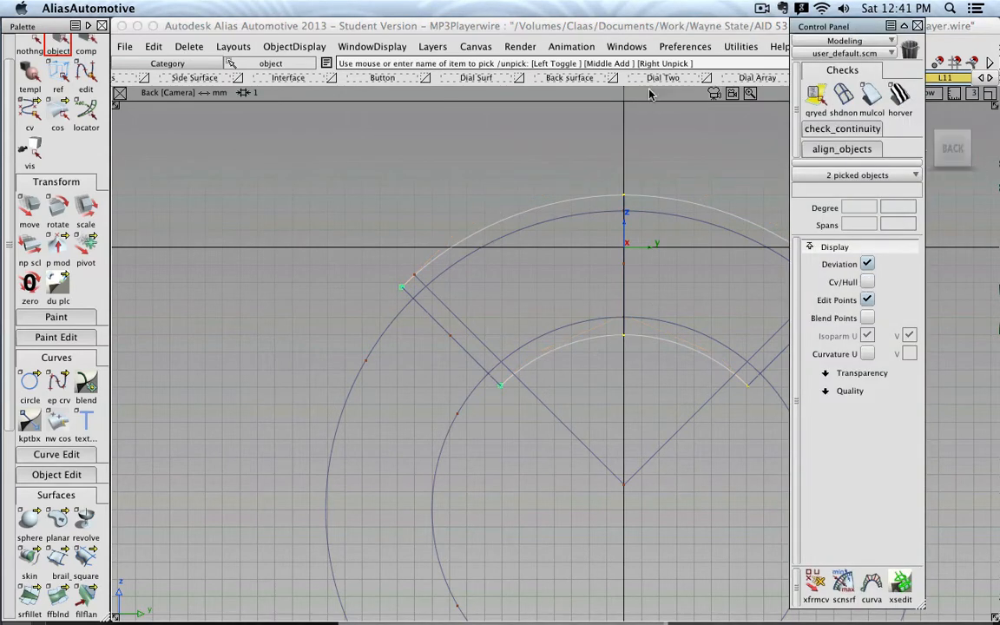
scroll(369, 284, "up", 2)
scroll(371, 284, "down", 2)
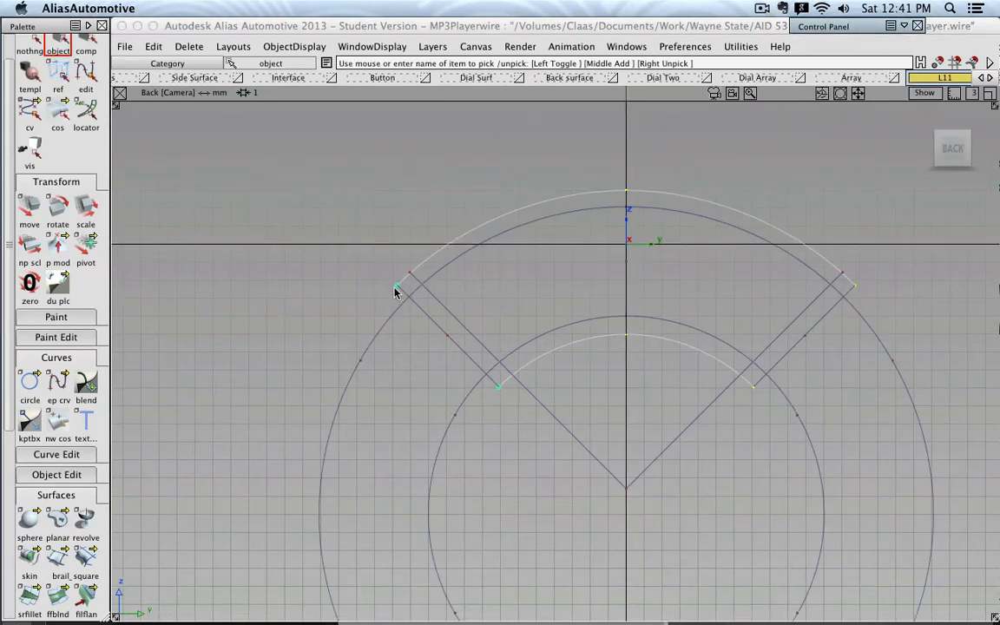
Step: Move both diagonal lines along X in the right view onto the plane of the circles and profile ends
left_click_drag(850, 327, 730, 352, "alt+shift")
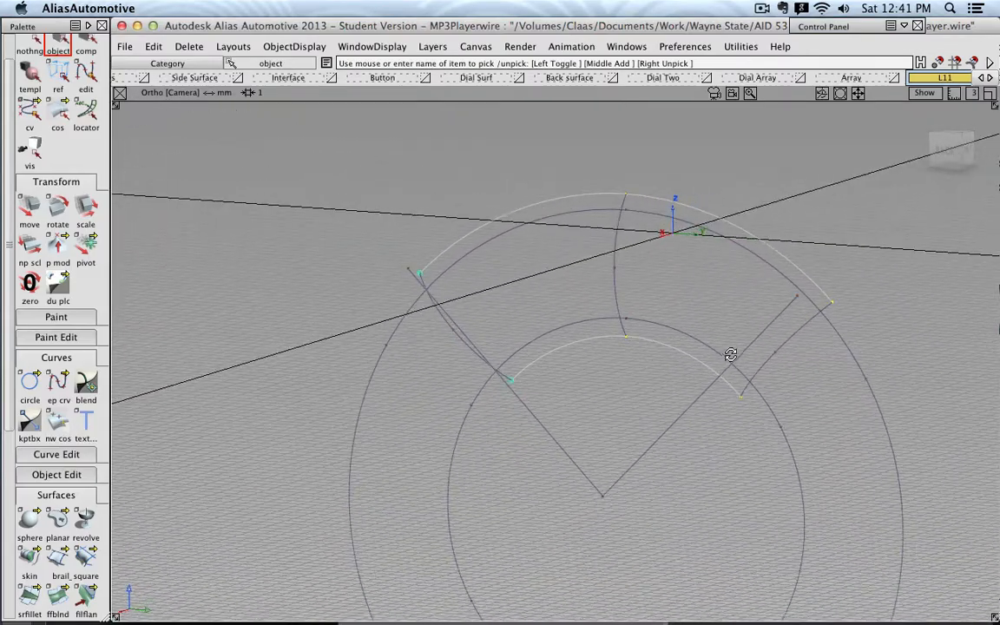
left_click(948, 149)
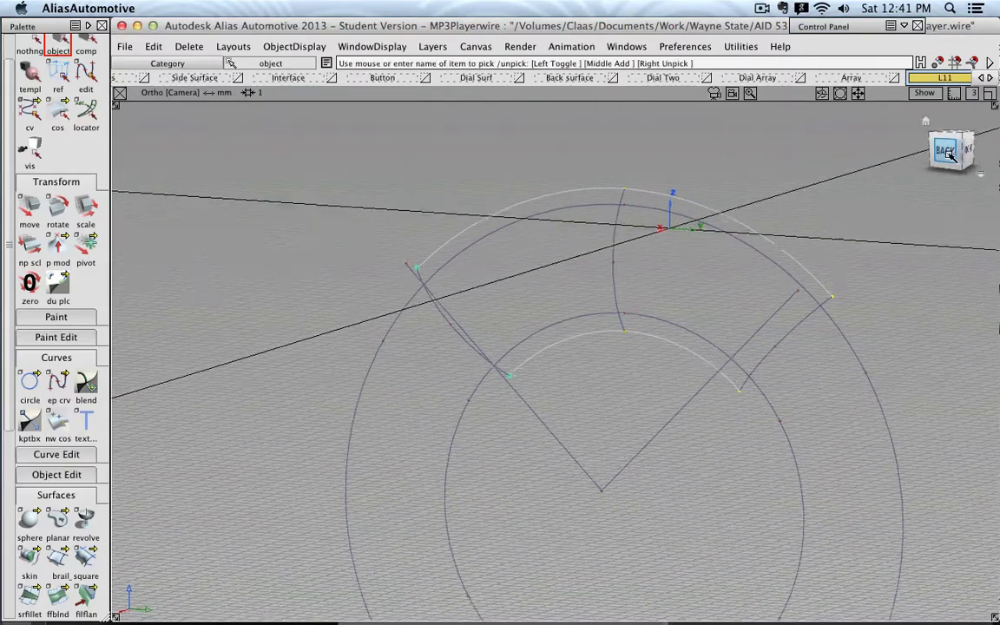
middle_click_drag(583, 207, 591, 361, "alt+shift")
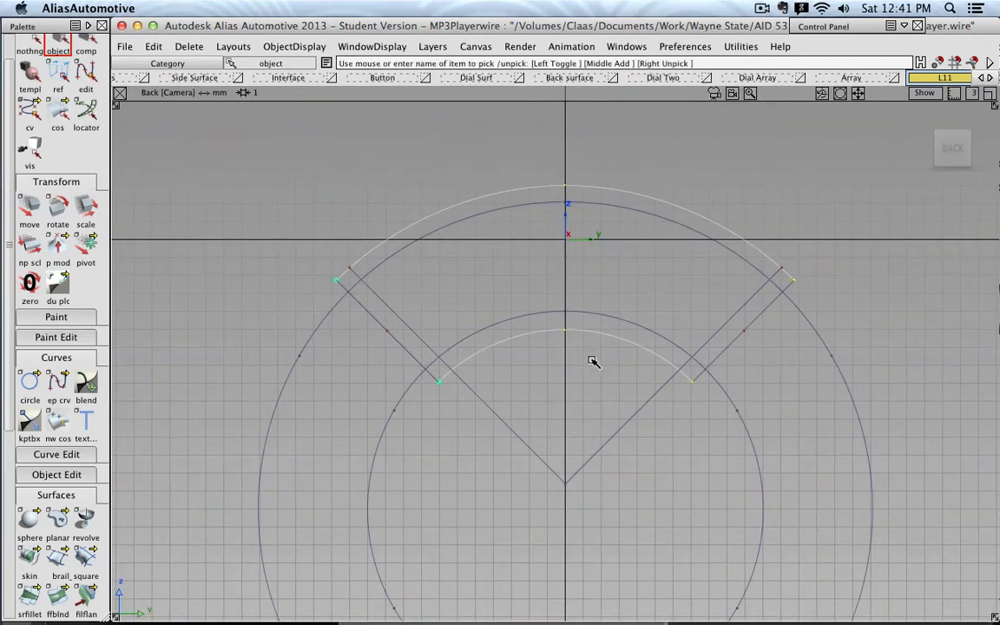
left_click(41, 48)
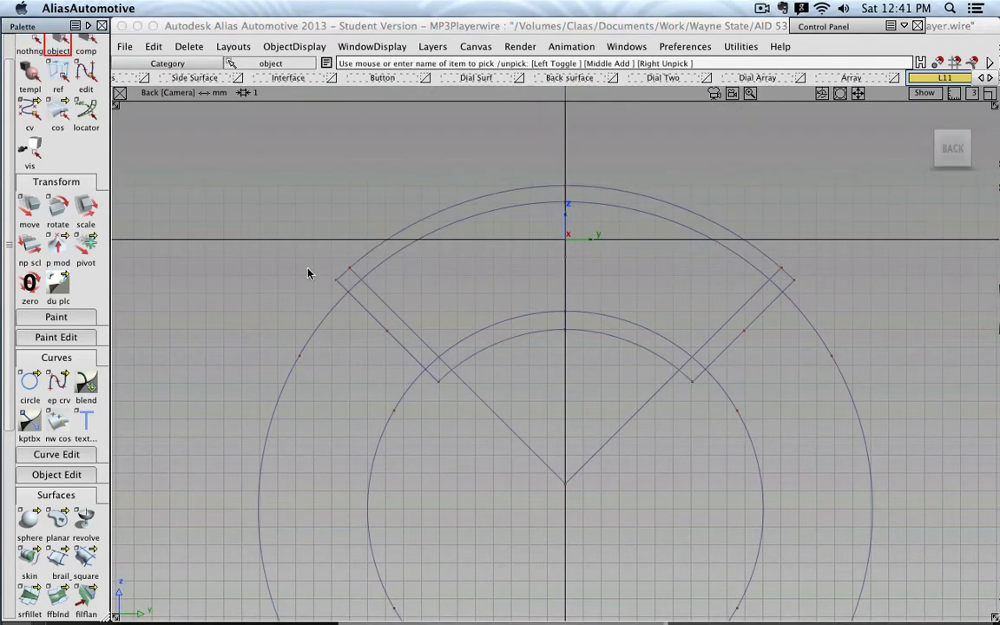
left_click(469, 387)
left_click(605, 453)
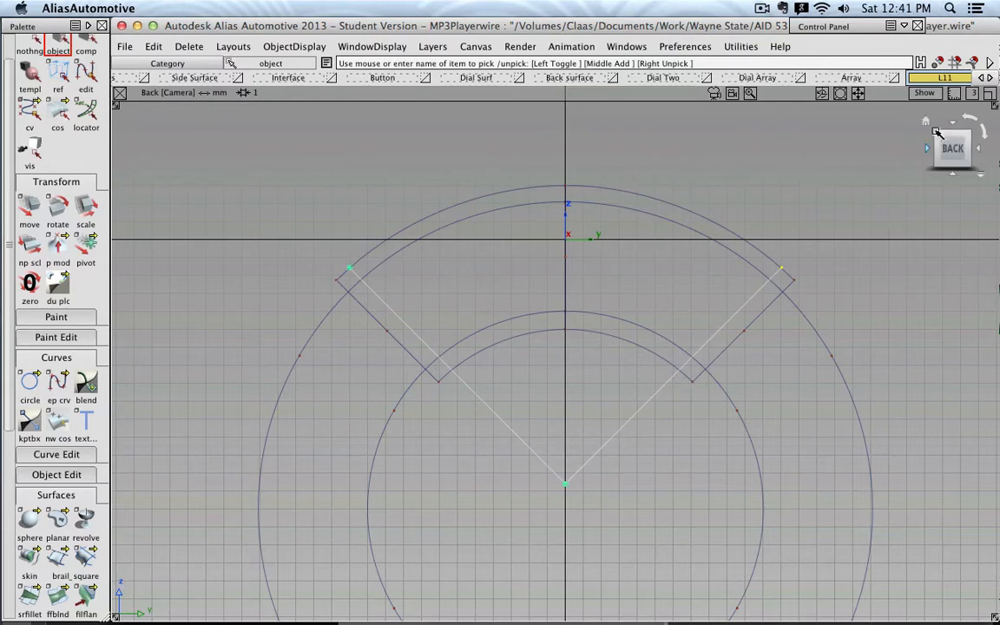
left_click(978, 149)
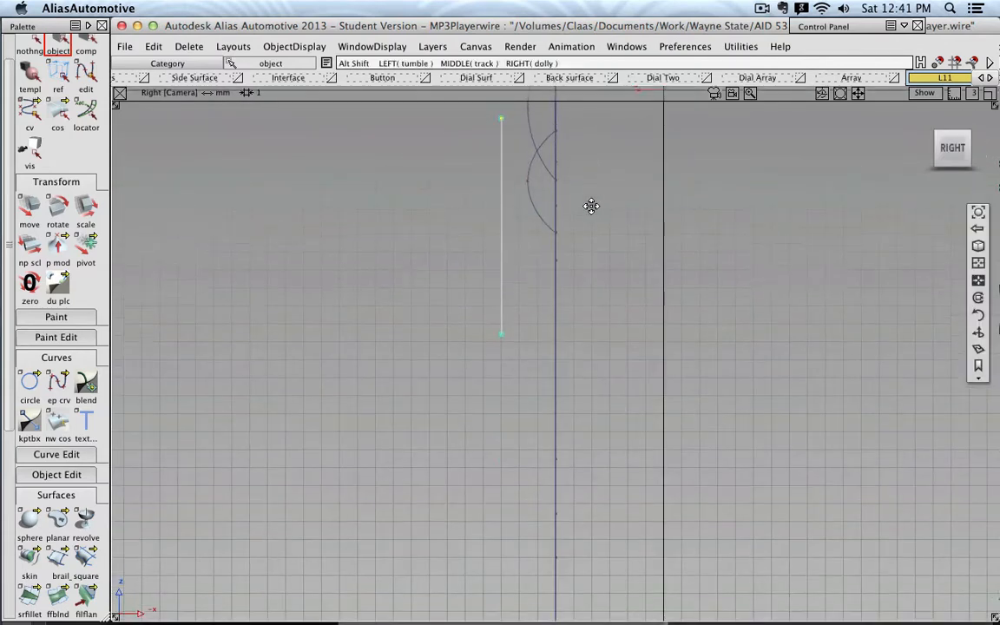
middle_click_drag(590, 205, 573, 390, "alt+shift")
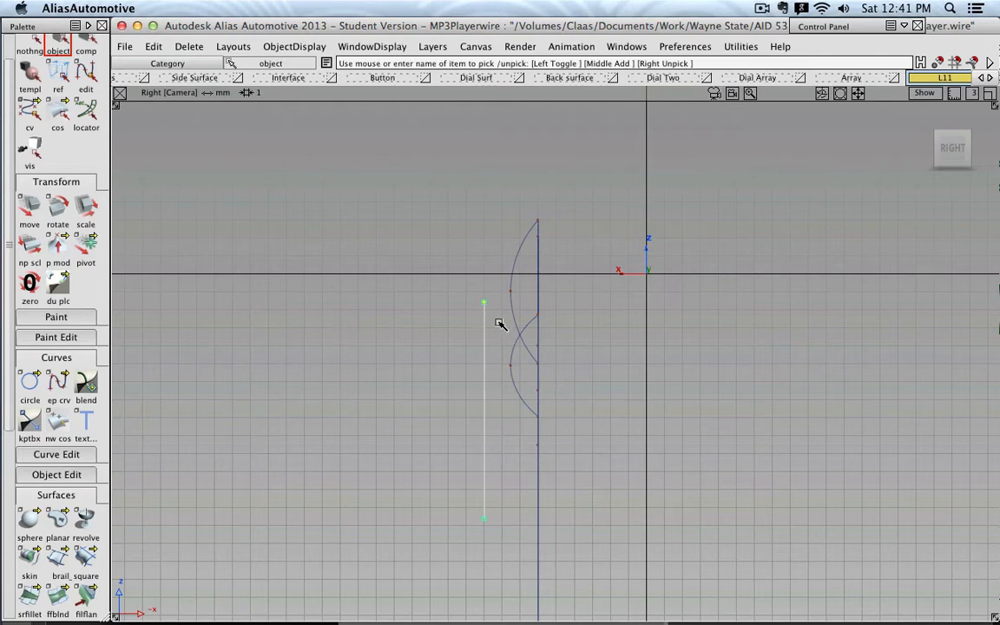
left_click(29, 209)
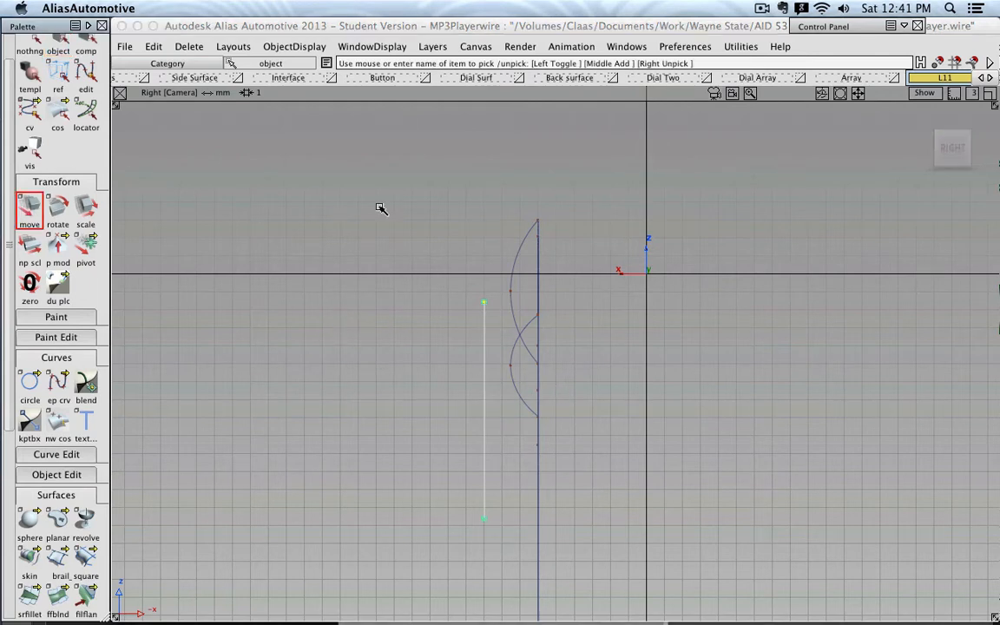
middle_click_drag(406, 205, 538, 195)
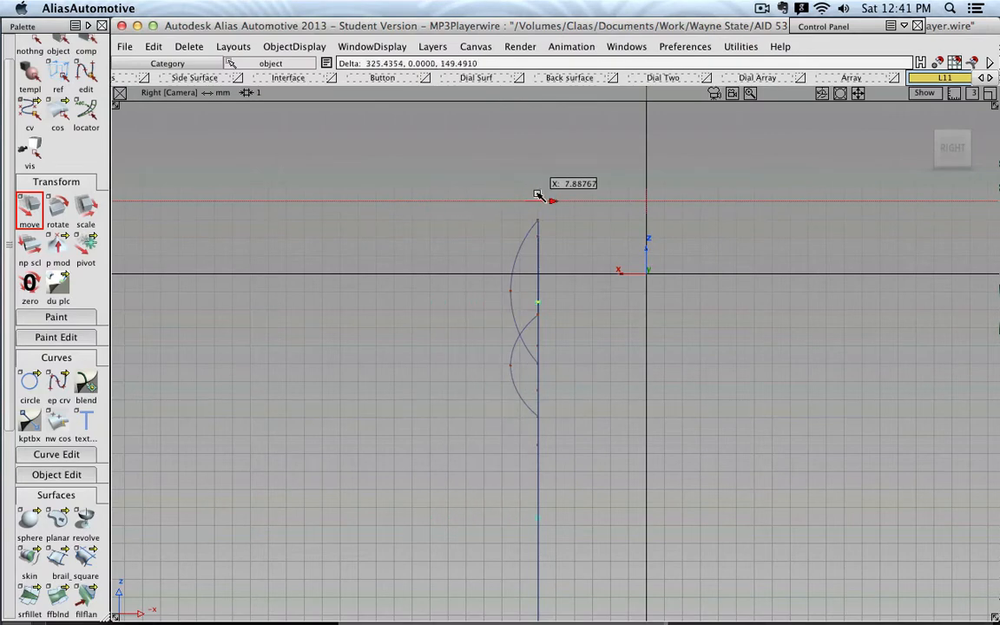
Step: Select the outer and inner boundary curves together with the two diagonal lines
left_click_drag(386, 331, 593, 344, "alt+shift")
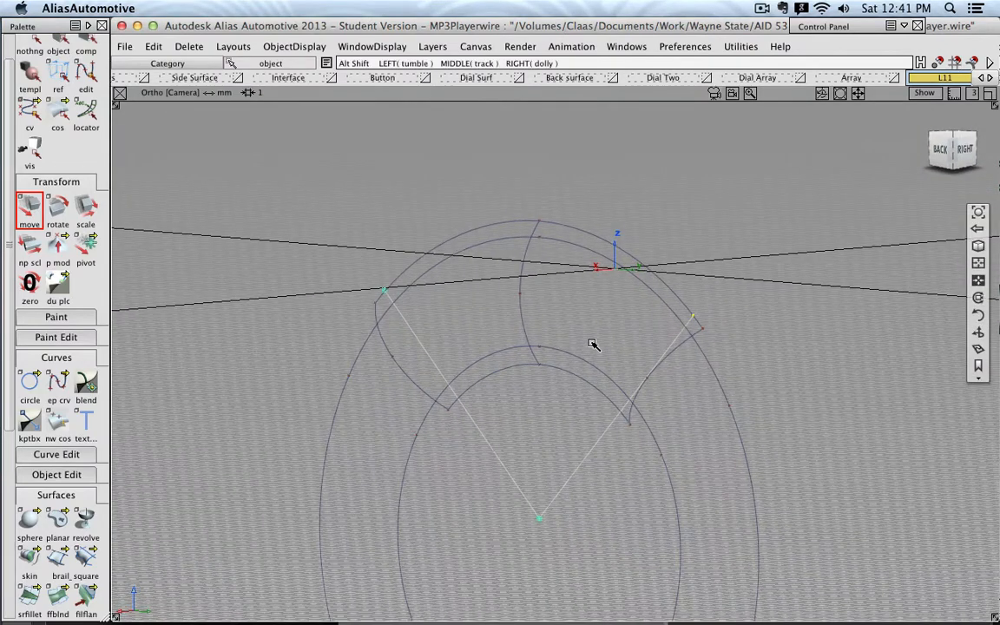
left_click(427, 270)
left_click(417, 334, "shift")
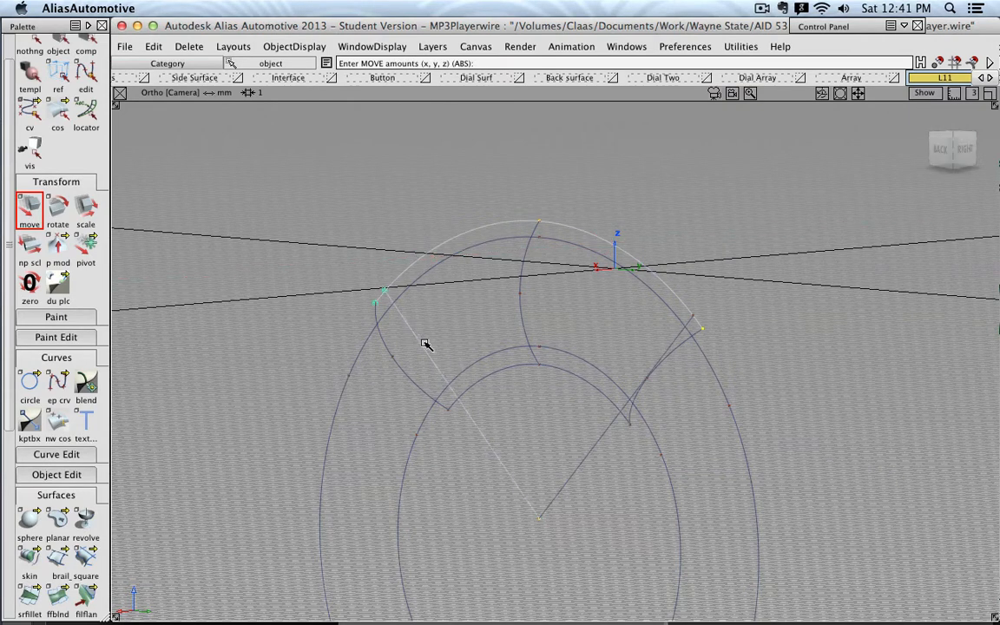
left_click(480, 382, "shift")
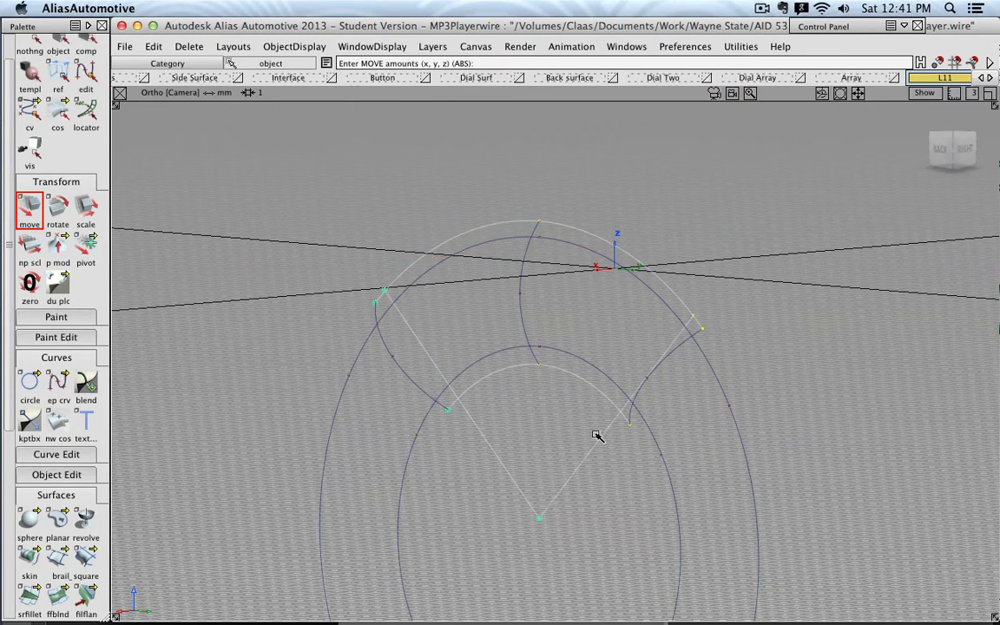
left_click_drag(649, 383, 794, 265, "alt+shift")
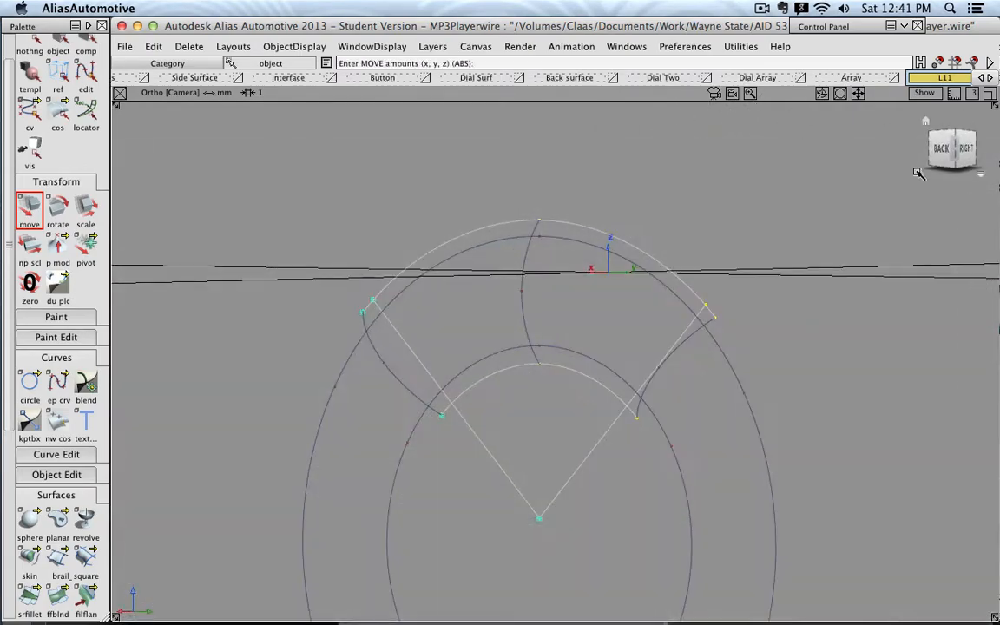
Step: Show the Side Surface layer to compare the curves with the player body in the right view, and hide it again
left_click(941, 152)
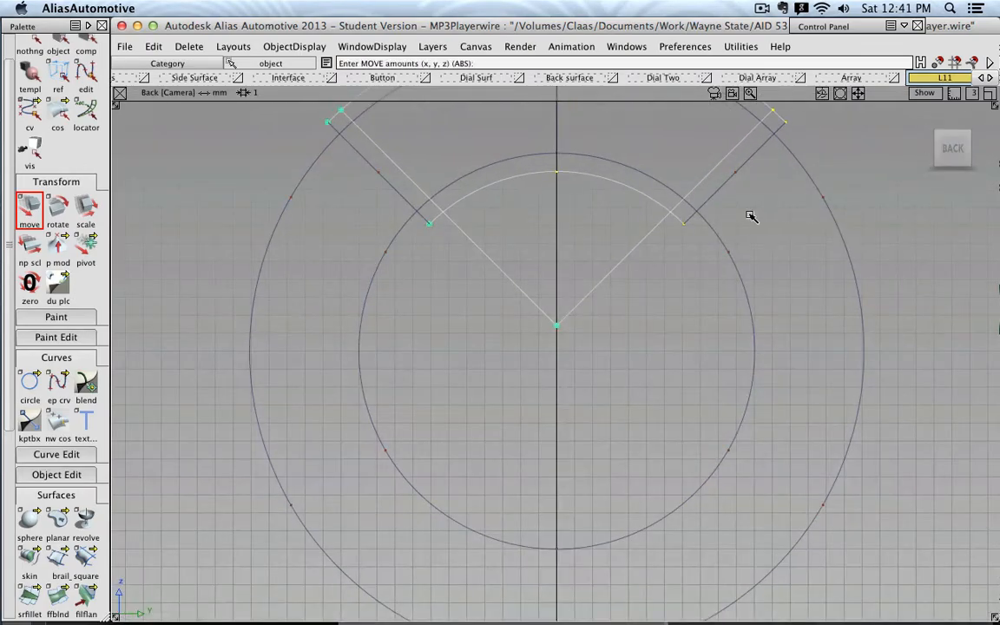
middle_click_drag(739, 206, 712, 321, "alt+shift")
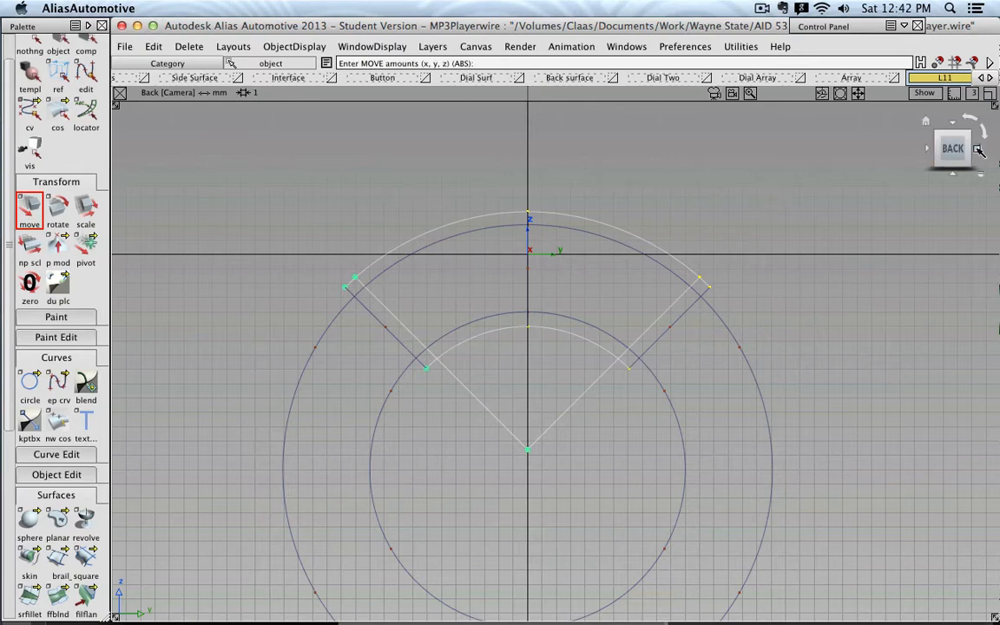
left_click(979, 150)
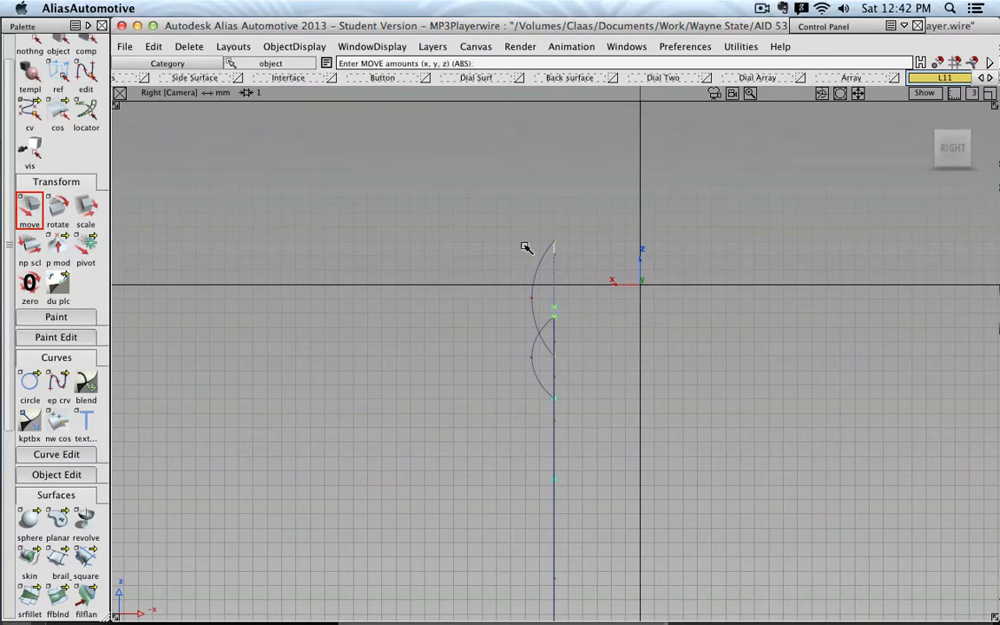
scroll(581, 279, "up", 3)
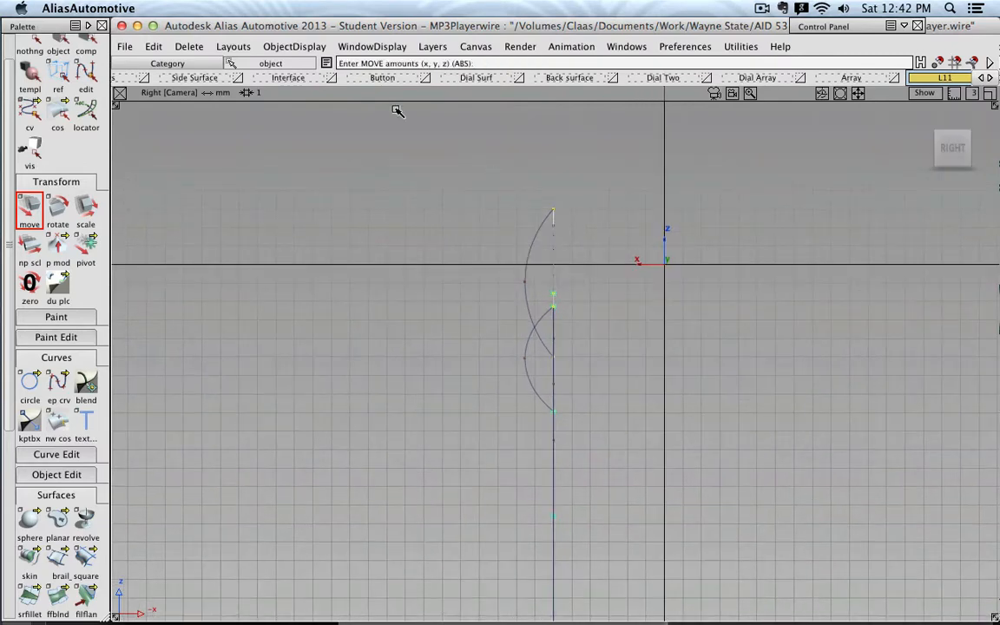
left_click(238, 78)
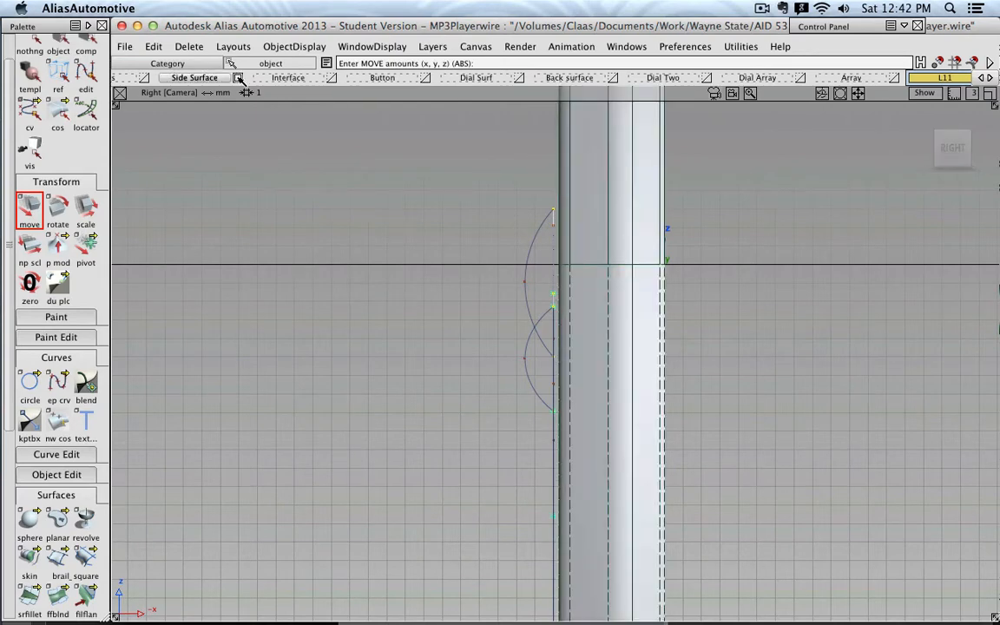
left_click_drag(287, 128, 504, 190, "alt+shift")
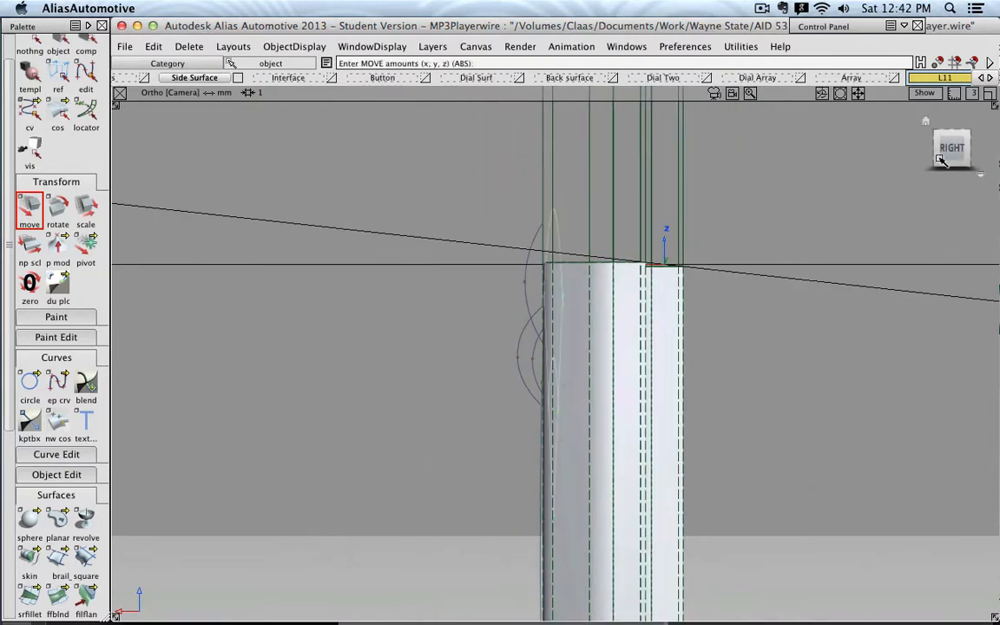
left_click(955, 147)
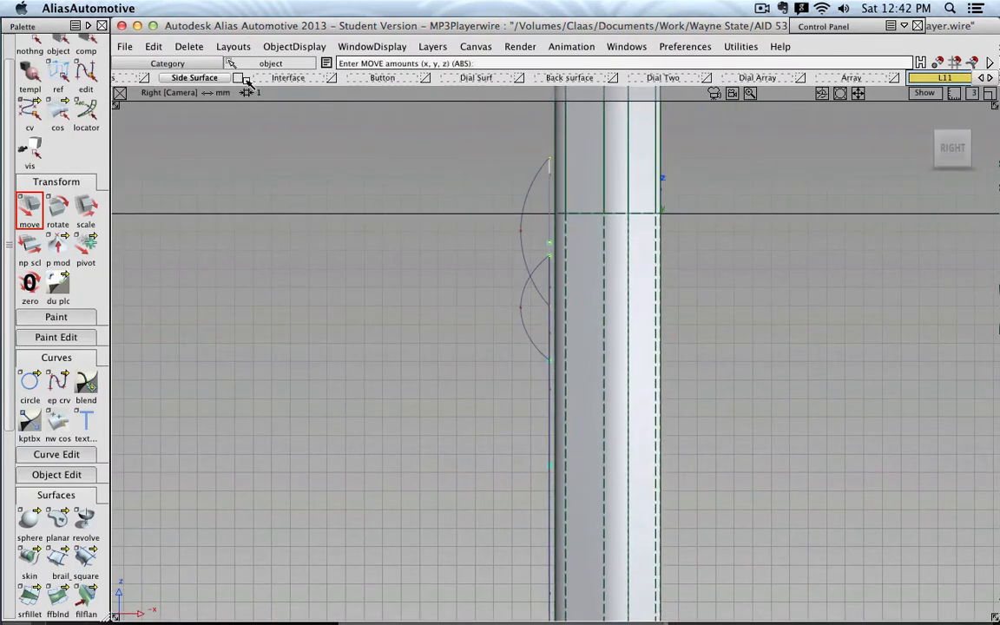
left_click(239, 78)
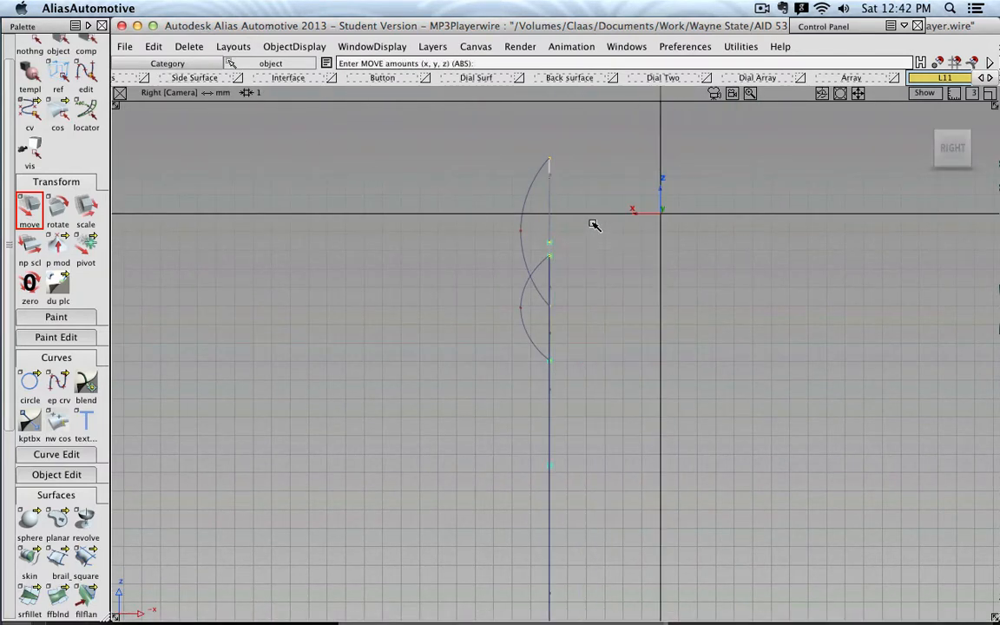
Step: Move the selected boundary curves and diagonal lines along X until they stand clear in front of the arc profiles
middle_click_drag(594, 223, 580, 299, "alt+shift")
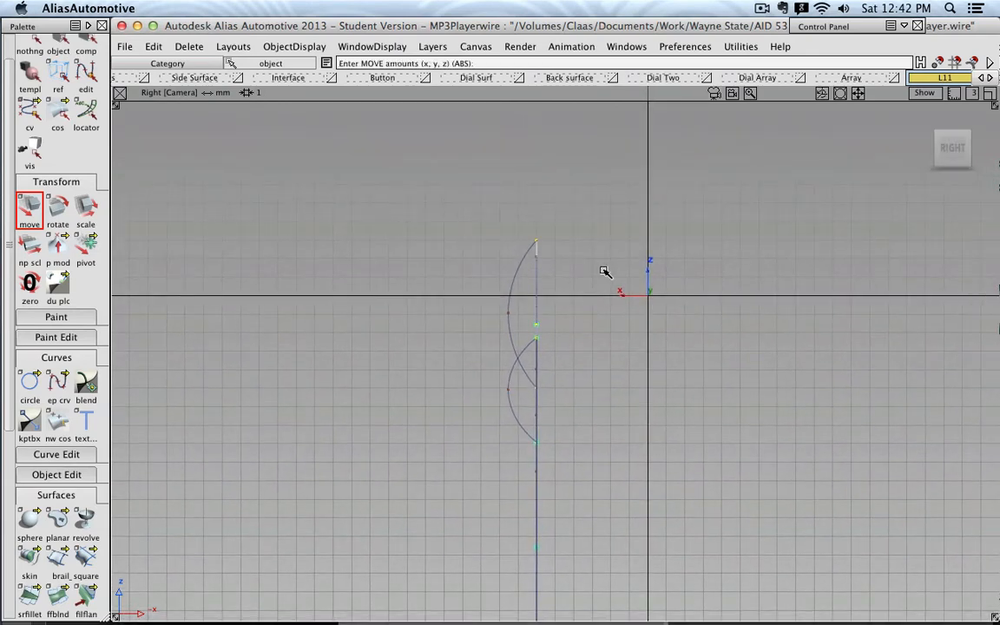
left_click_drag(599, 213, 496, 224)
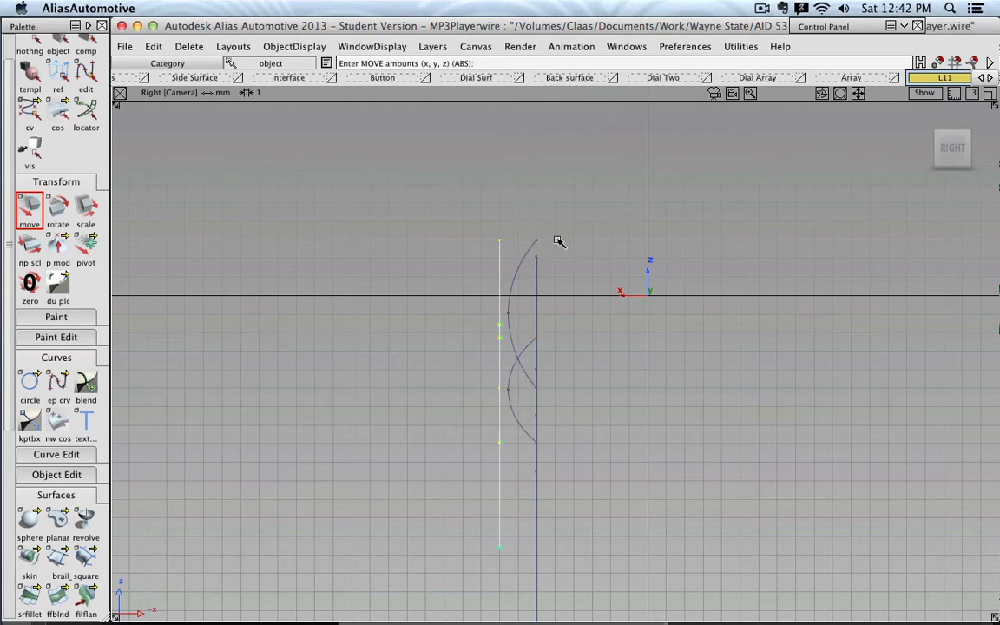
left_click_drag(512, 216, 487, 221)
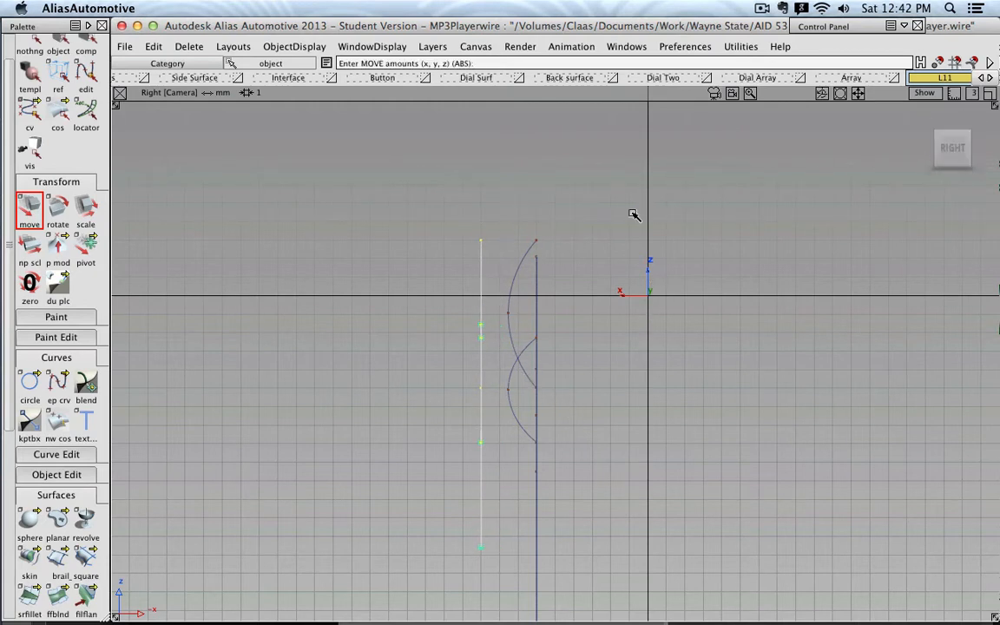
Step: Return to the back view, deselect the boundary curves and diagonal lines, and save the wire file
left_click_drag(632, 214, 572, 239, "alt+shift")
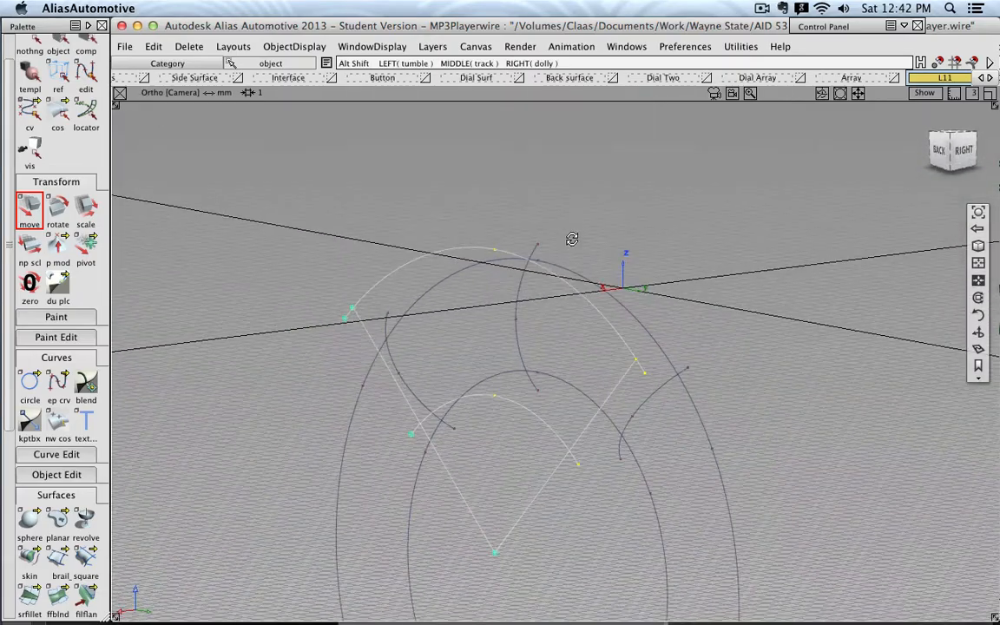
left_click(939, 149)
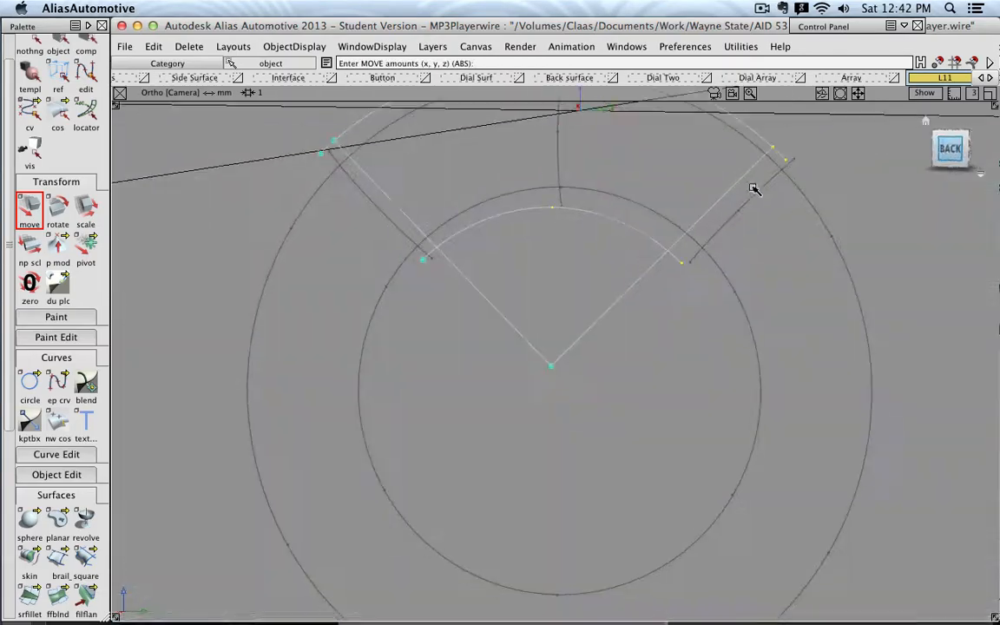
middle_click_drag(641, 173, 634, 362, "alt+shift")
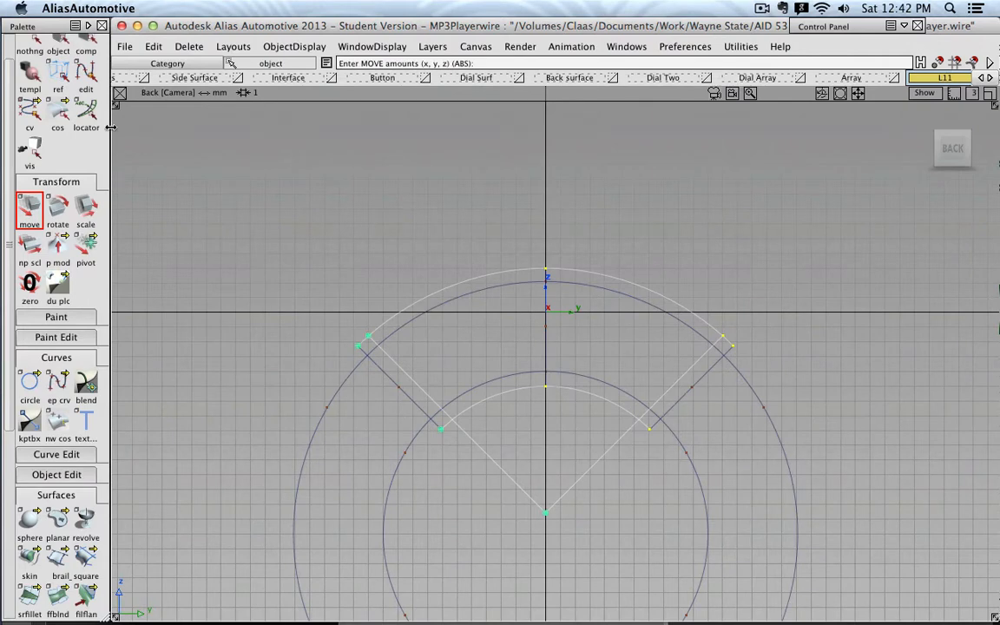
left_click(35, 48)
left_click(58, 44)
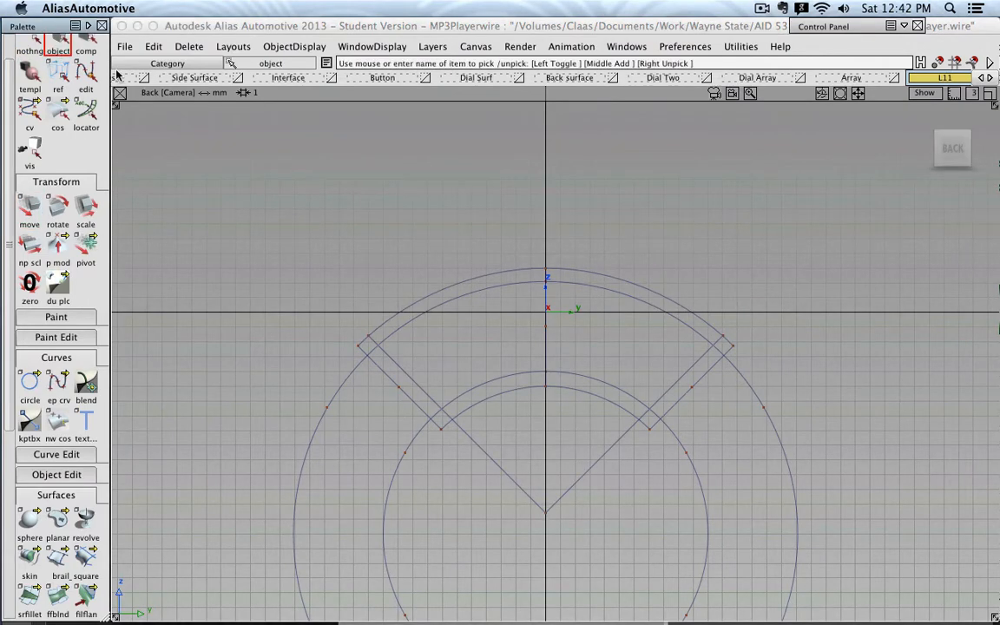
left_click(126, 46)
left_click(130, 142)
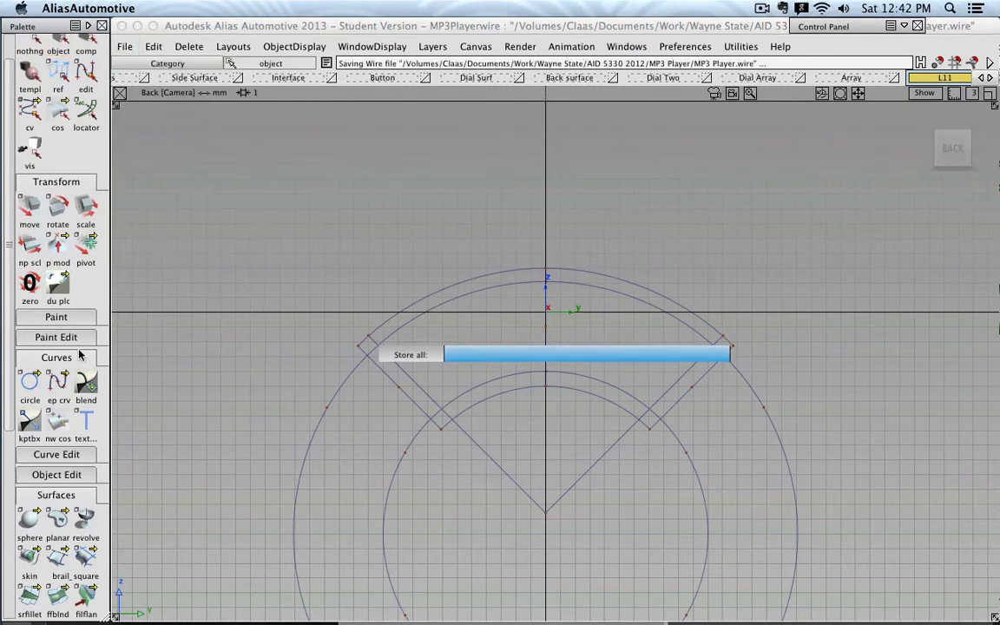
Step: Start a circular curve fillet with a radius of 1 mm
left_click(72, 456)
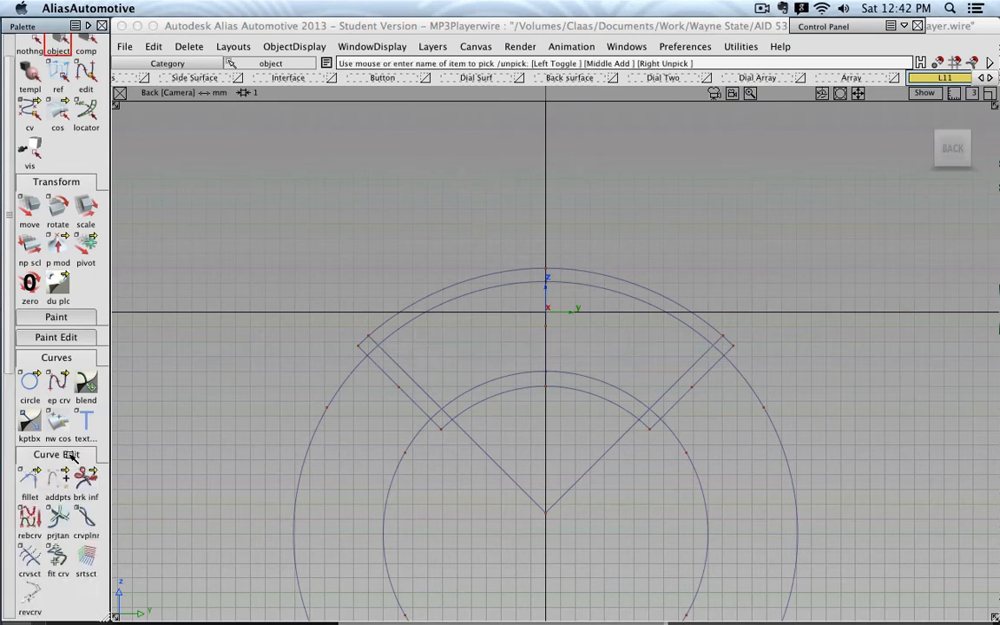
double_click(29, 458)
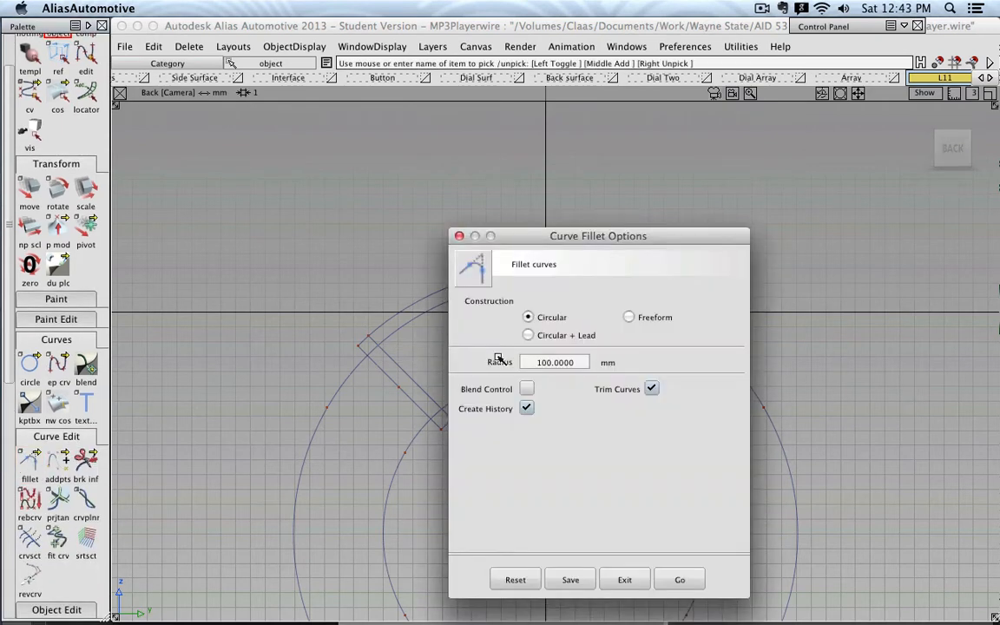
left_click(581, 363)
key("BackSpace")
key("BackSpace")
key("BackSpace")
key("BackSpace")
key("BackSpace")
key("BackSpace")
key("BackSpace")
key("BackSpace")
type("1")
key("Return")
left_click(676, 579)
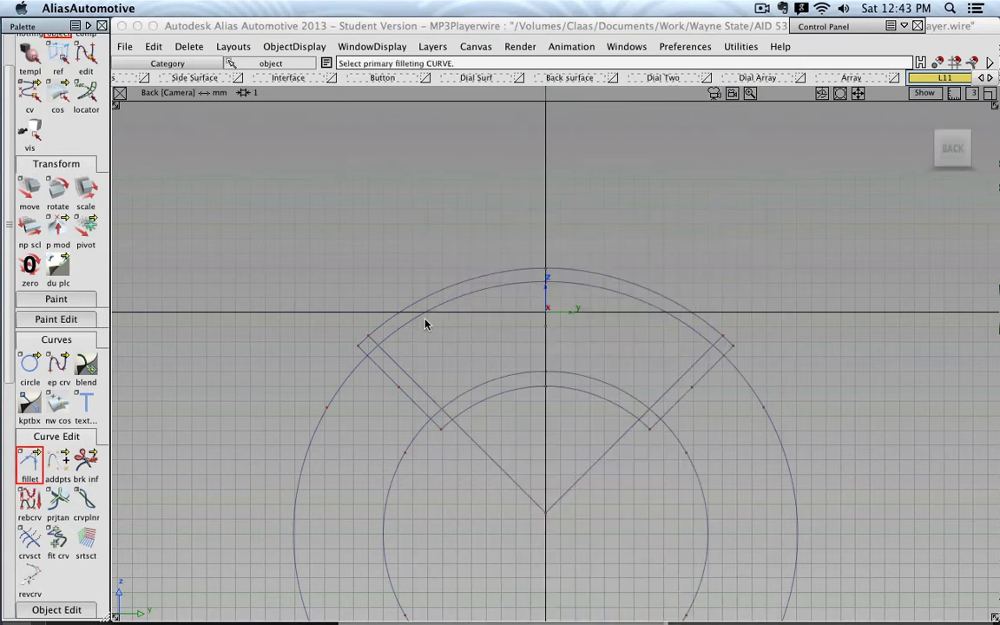
Step: Fillet the left diagonal line with the outer boundary curve and with the inner boundary curve, accepting each 1 mm fillet
left_click(388, 327)
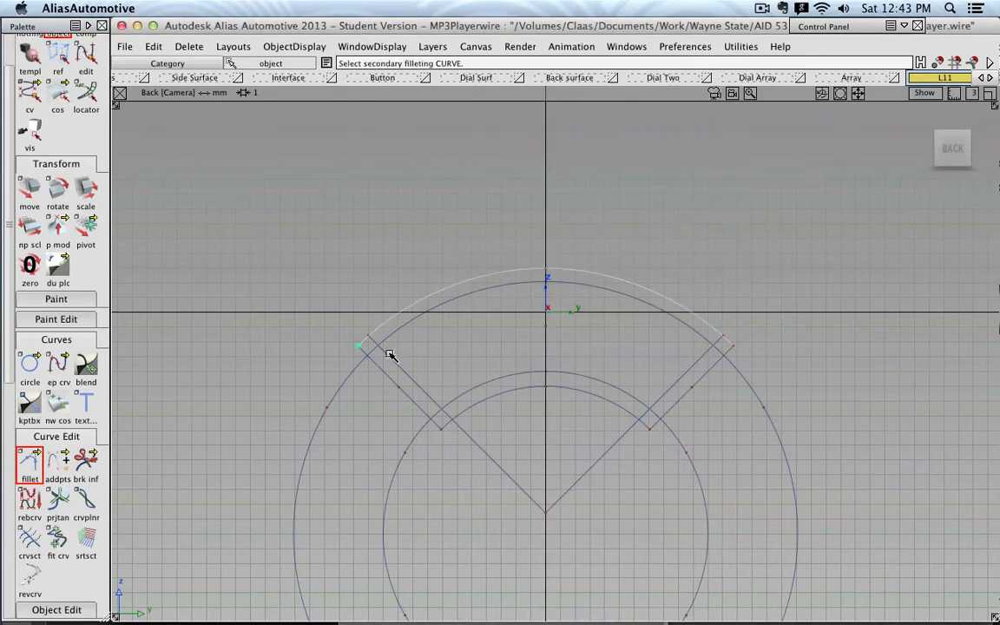
left_click(393, 358)
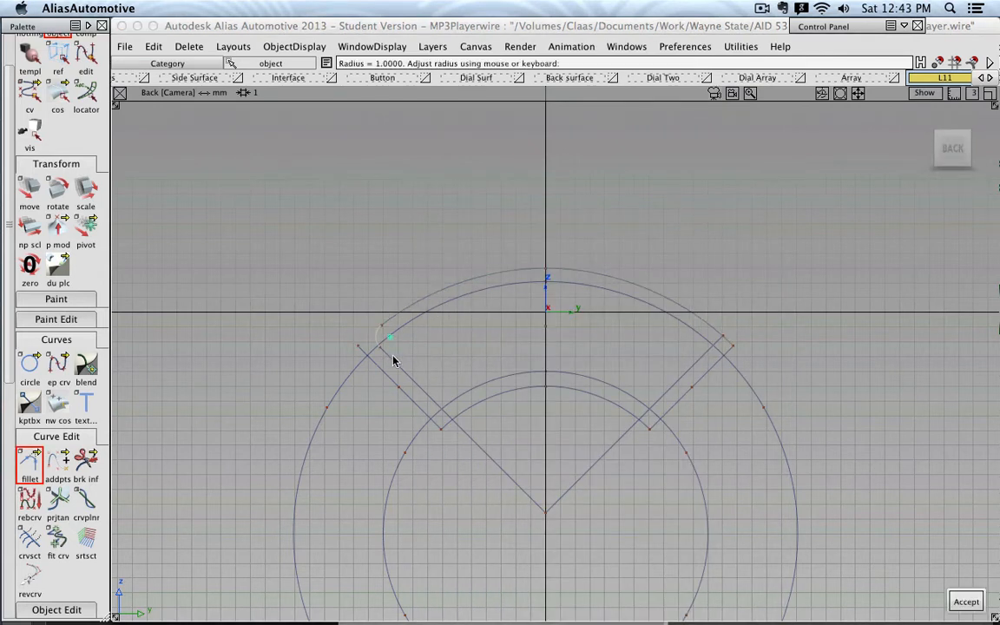
left_click(977, 599)
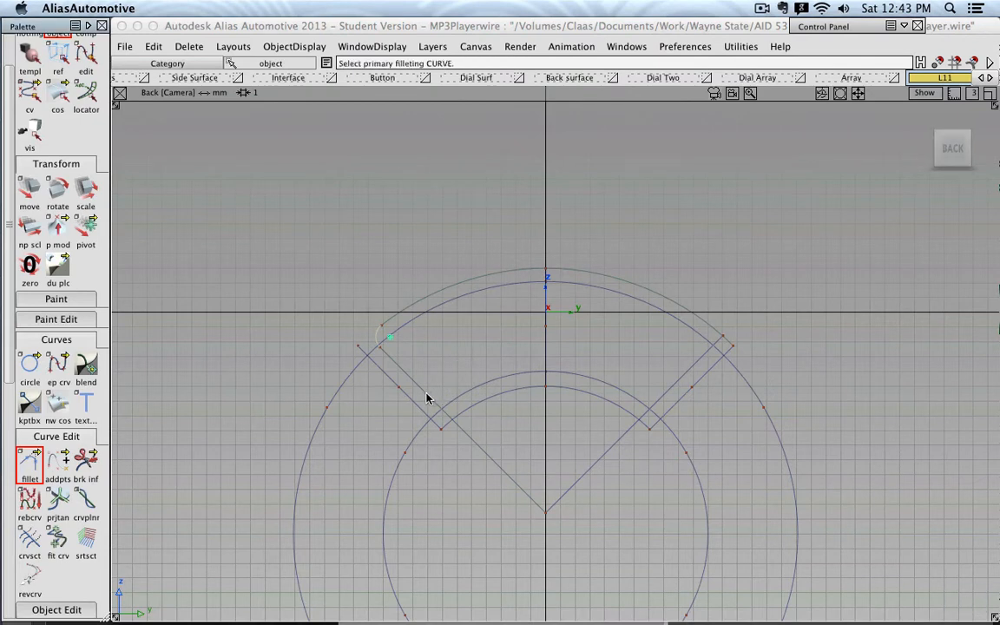
left_click(456, 405)
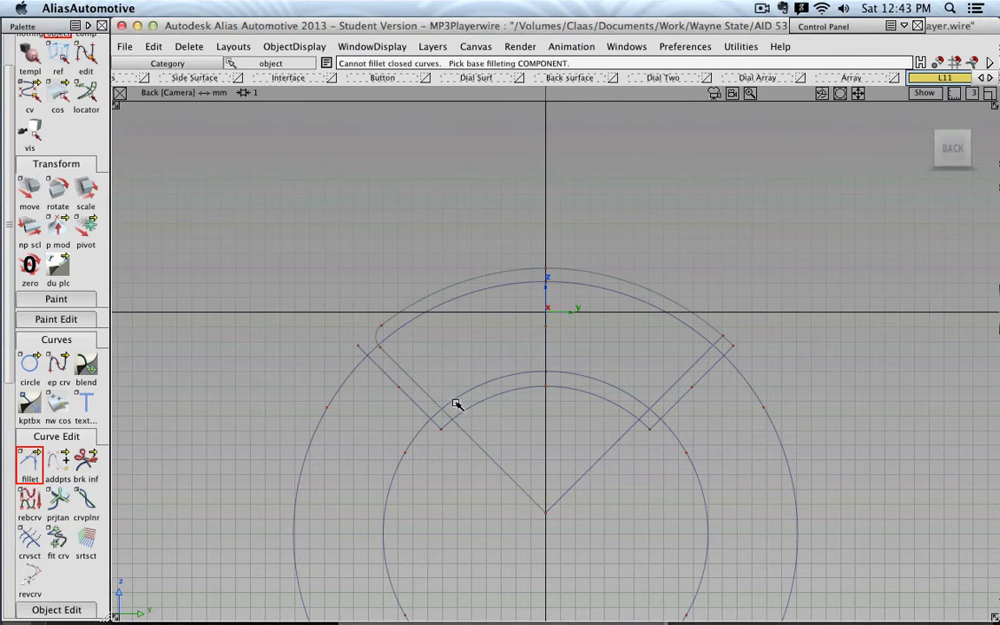
left_click(457, 406)
left_click(433, 401)
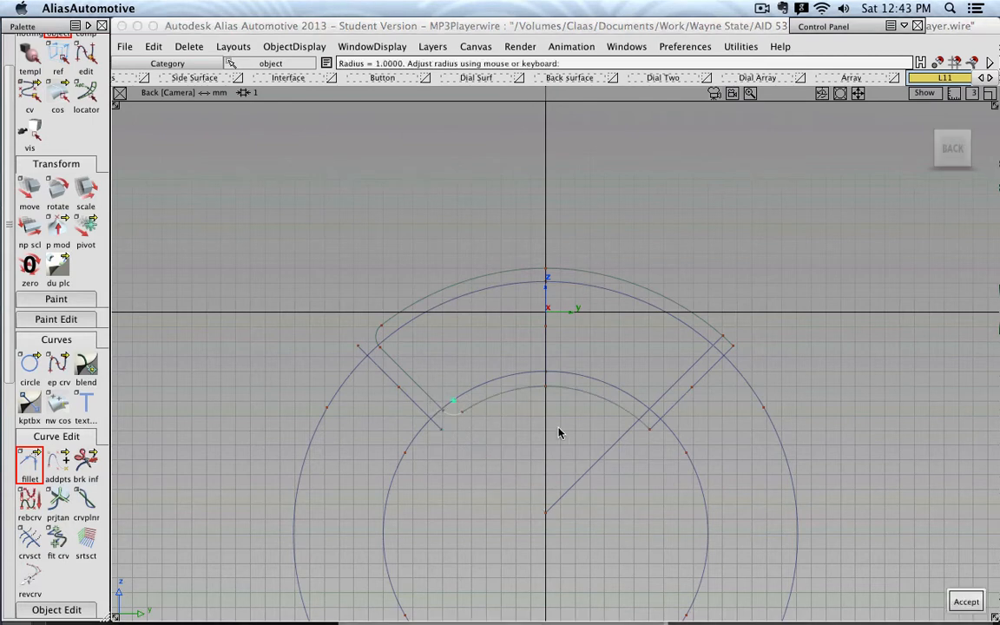
left_click(967, 601)
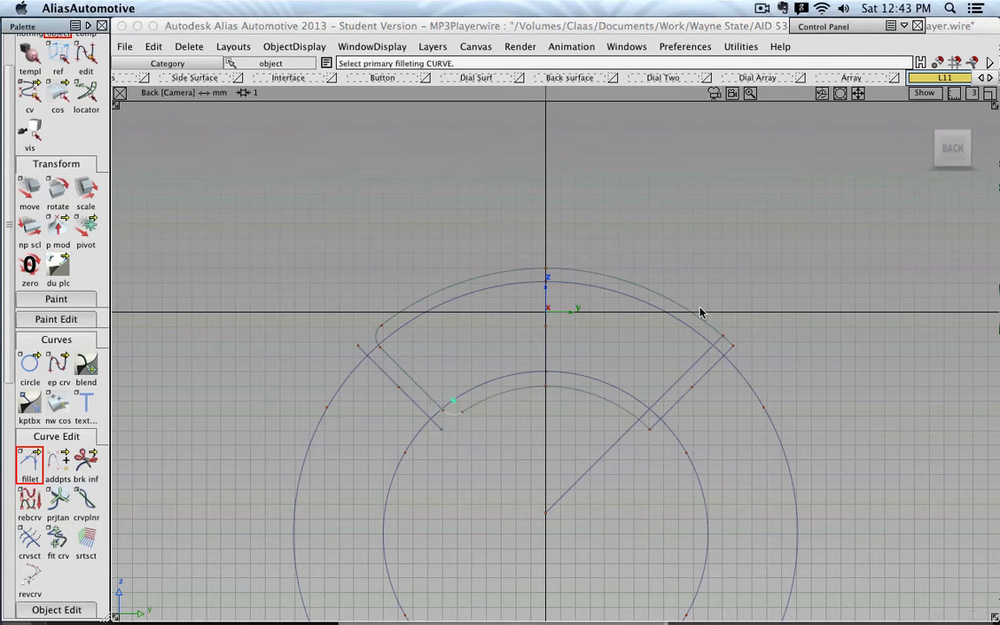
Step: Fillet the right diagonal line with the outer and inner boundary curves at 1 mm, and leave the fillet command with nothing selected
left_click(703, 323)
left_click(718, 344)
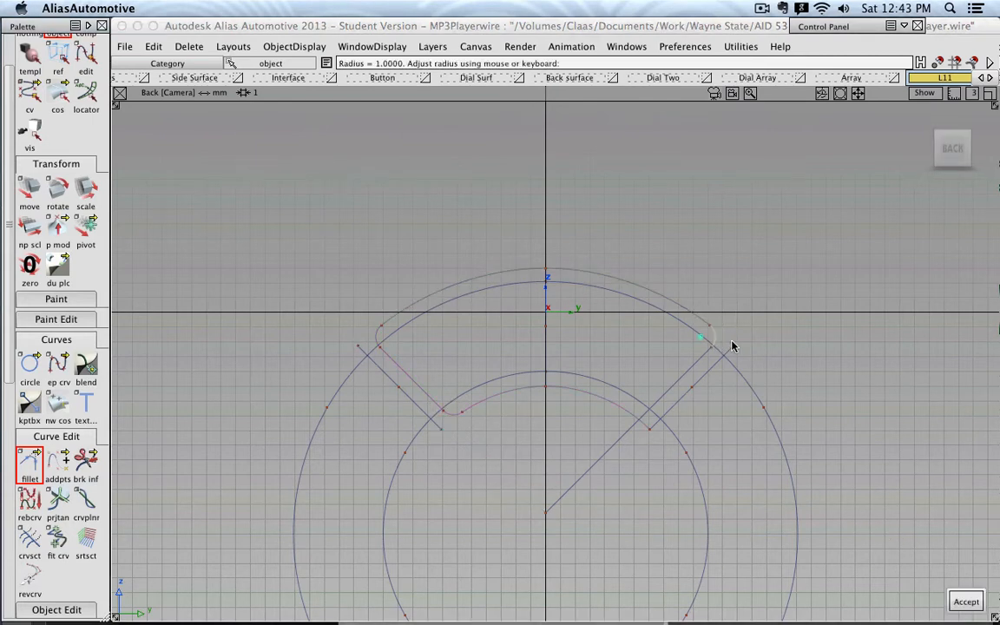
left_click(966, 601)
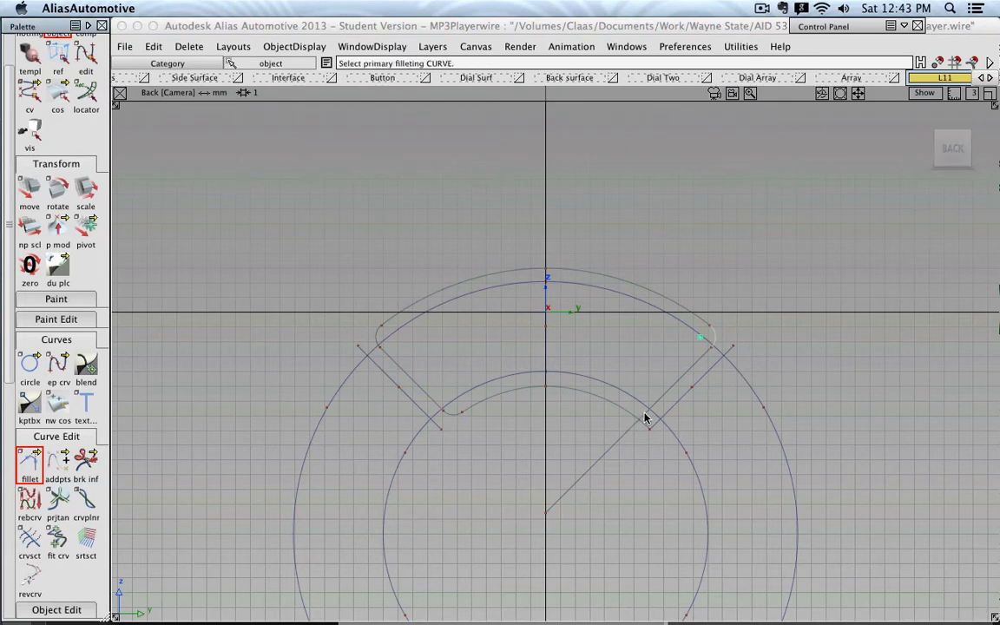
left_click(645, 415)
left_click(625, 408)
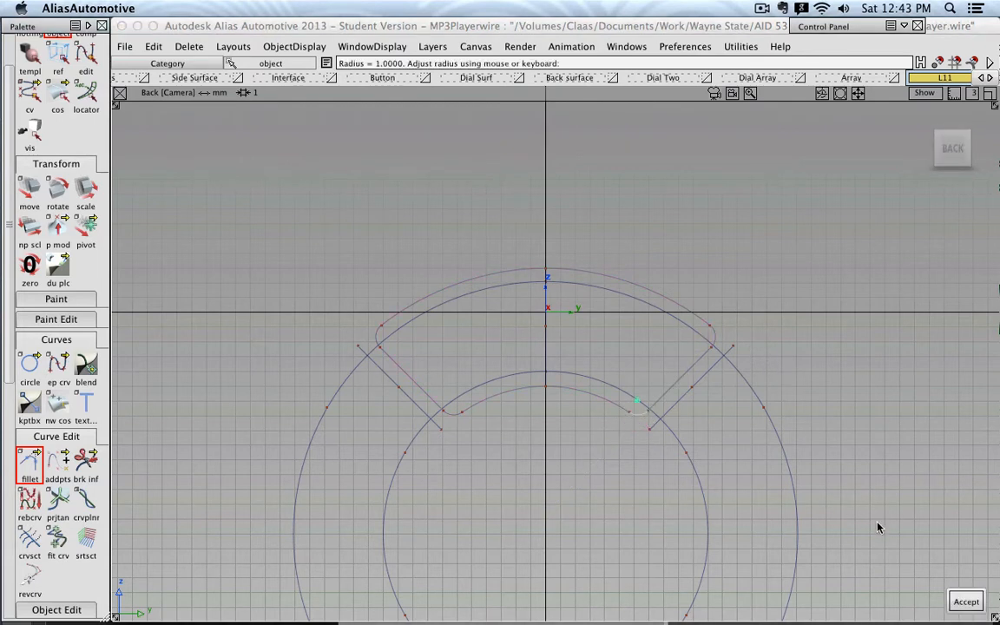
left_click(963, 600)
scroll(32, 124, "up", 3)
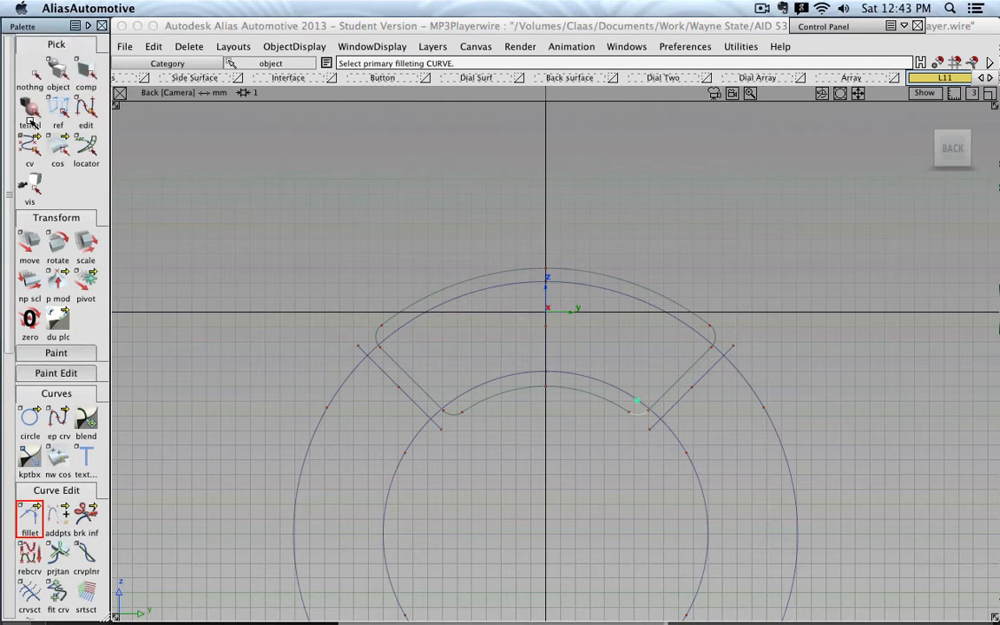
left_click(35, 69)
left_click(57, 70)
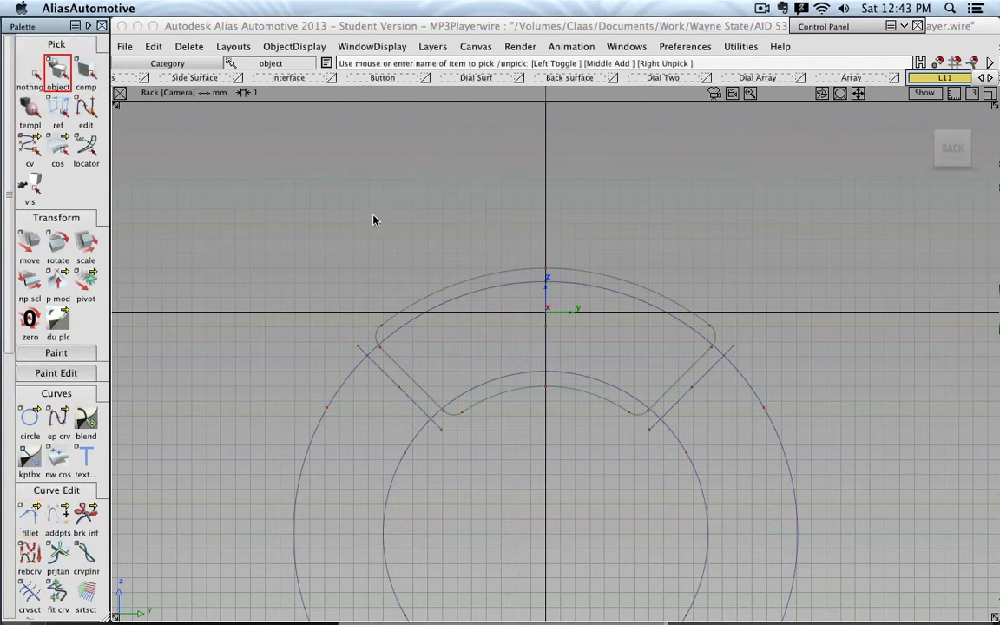
Step: Create a multi-surface draft from the whole filleted outline in the right view, 4 mm long at 0 degrees, pulled along X through the arc profiles
left_click_drag(676, 240, 416, 263, "alt+shift")
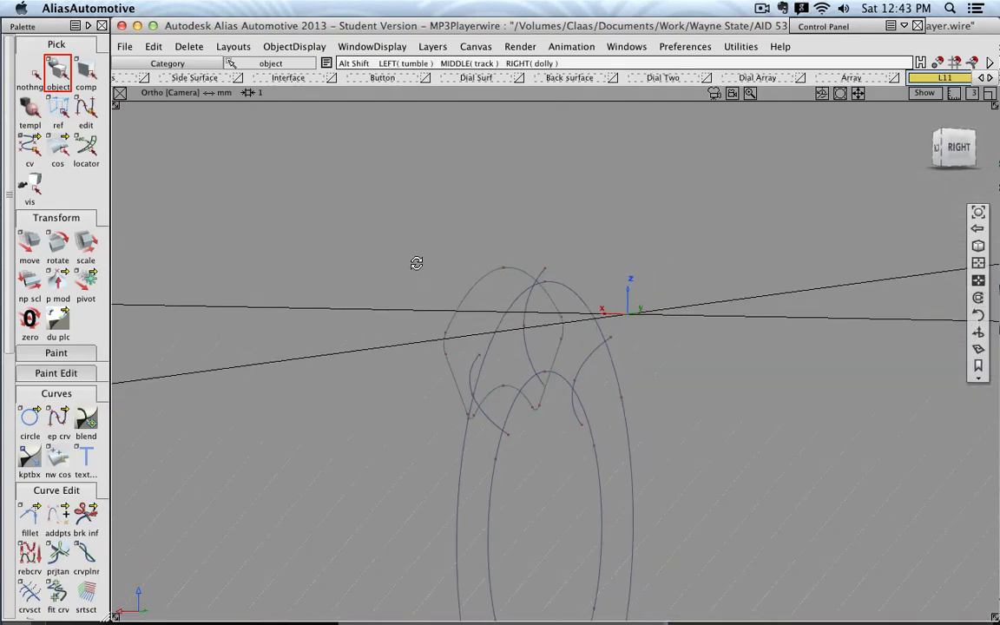
left_click_drag(417, 263, 710, 258, "alt+shift")
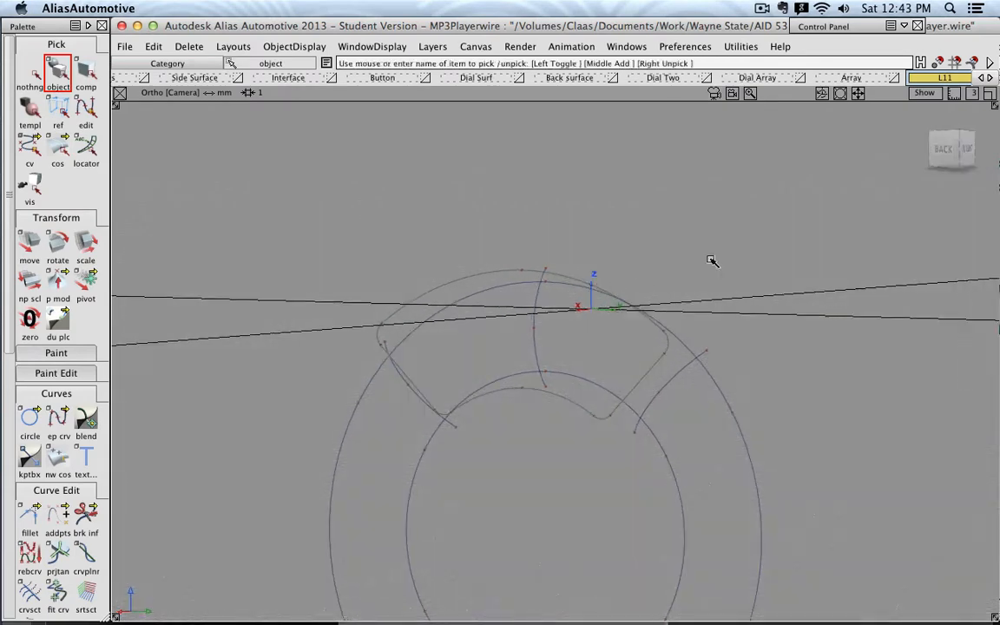
left_click(967, 150)
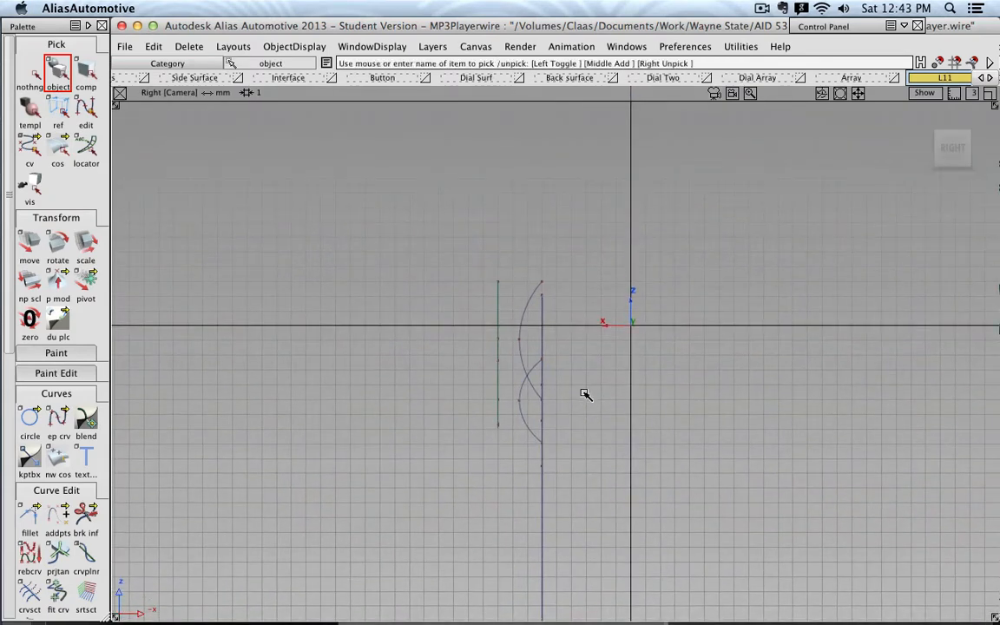
left_click(69, 393)
left_click(71, 415)
scroll(57, 417, "down", 1)
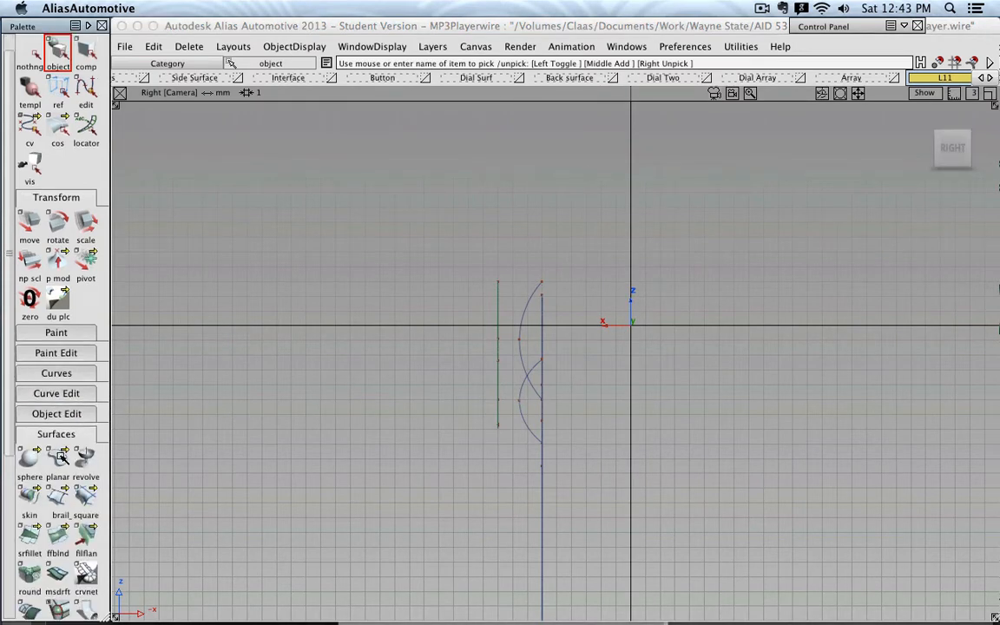
scroll(57, 408, "down", 10)
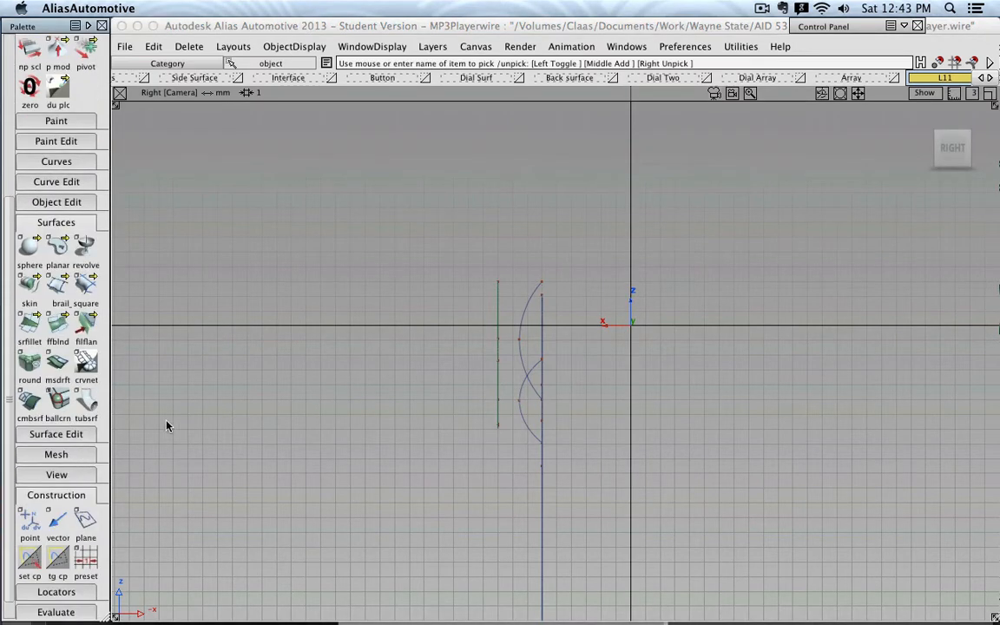
double_click(58, 363)
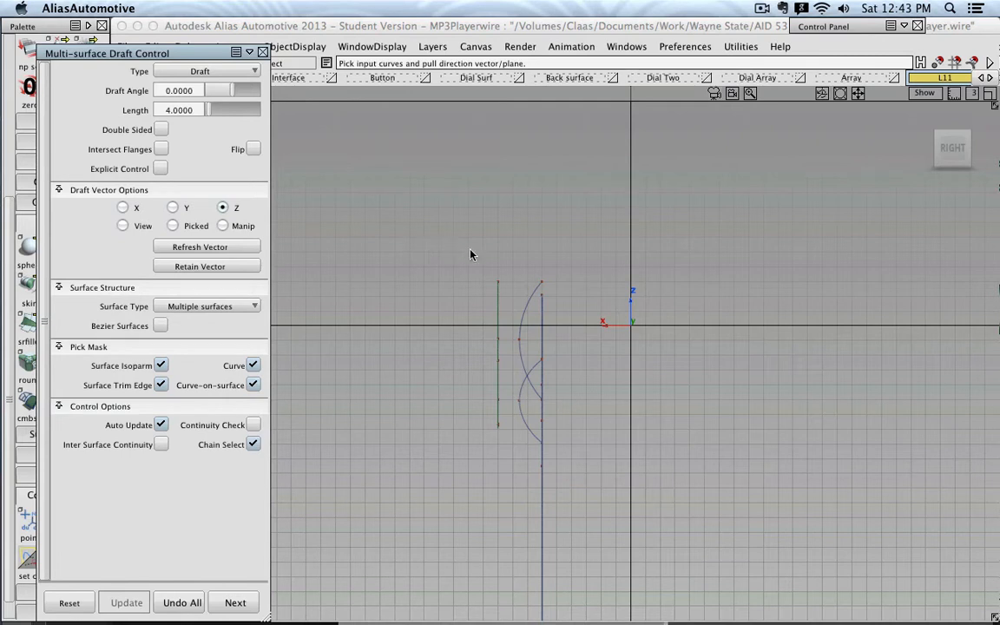
left_click_drag(466, 235, 504, 449)
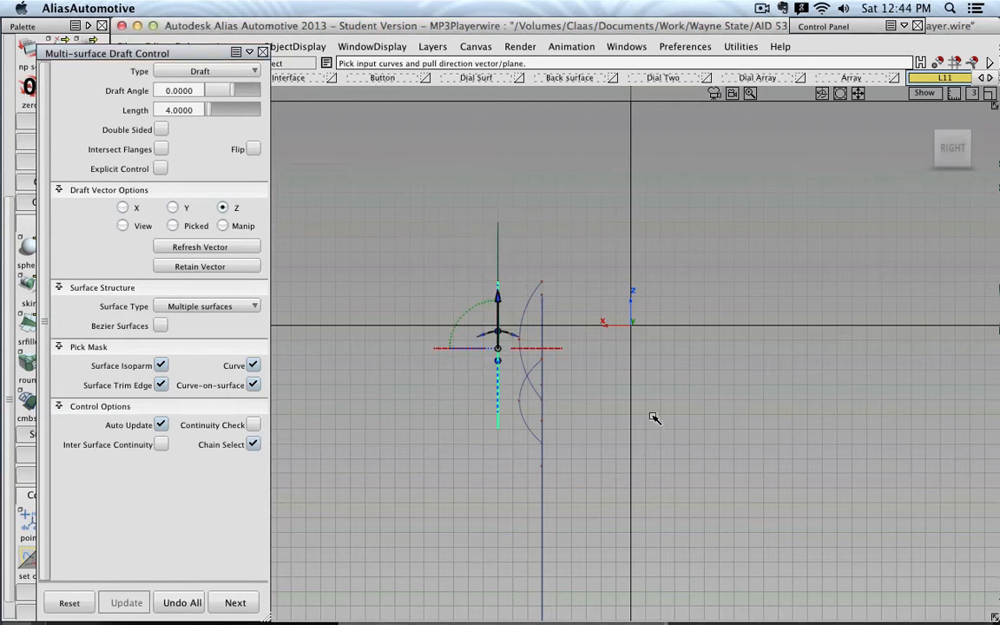
left_click(559, 351)
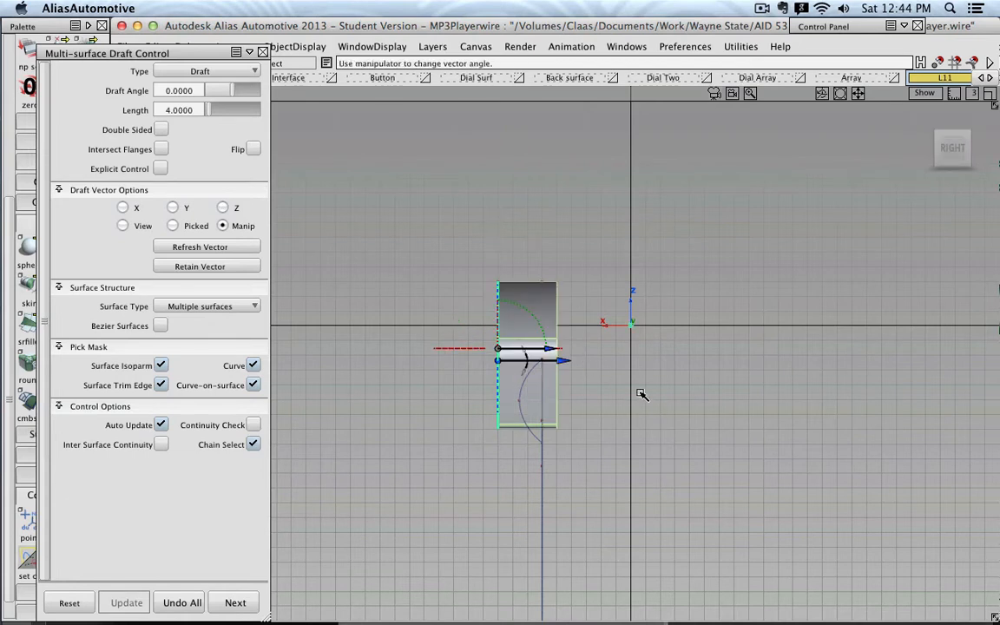
Step: Briefly show the curve layer and the Side Surface layer to compare the draft's depth with the player body
left_click_drag(195, 51, 223, 202)
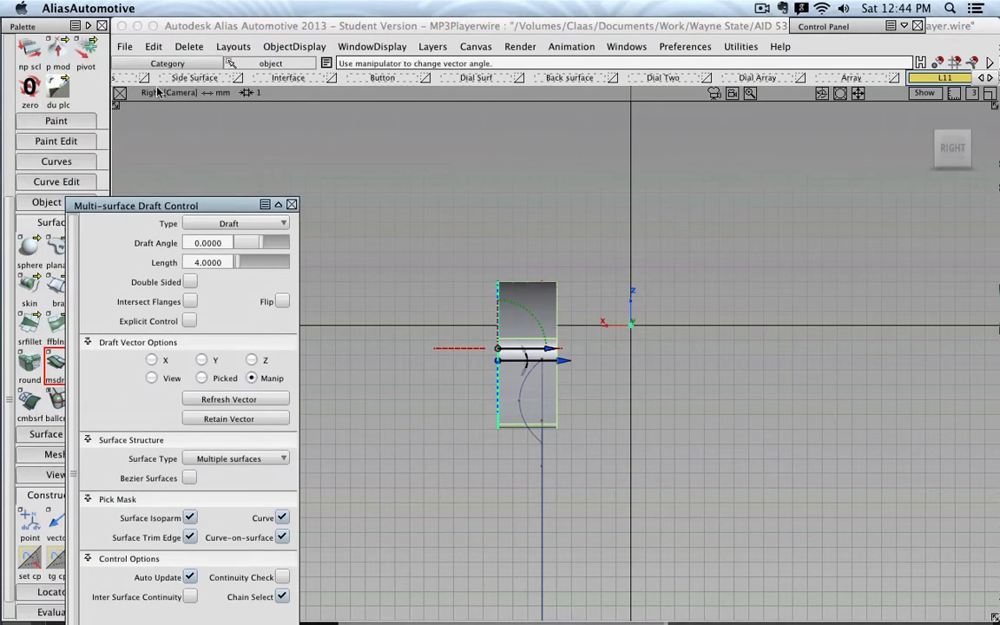
left_click(145, 79)
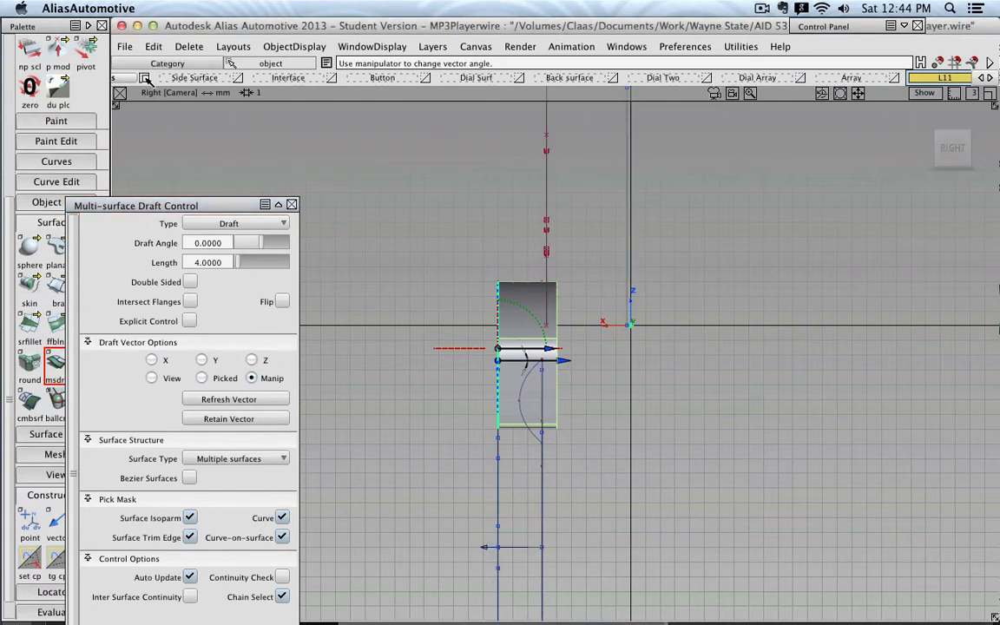
left_click(145, 79)
left_click(236, 79)
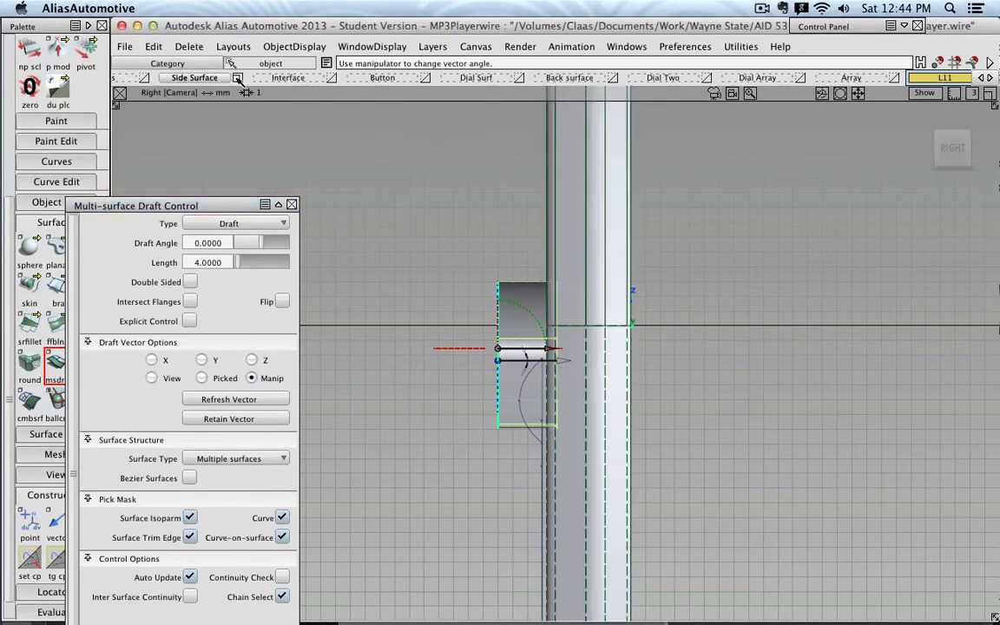
left_click(236, 79)
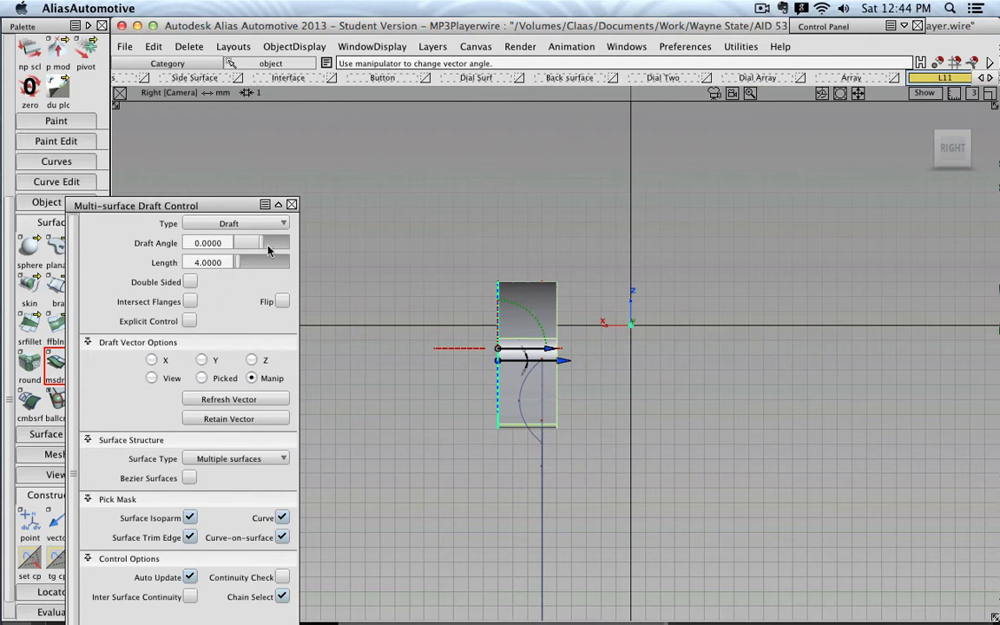
left_click_drag(219, 212, 243, 59)
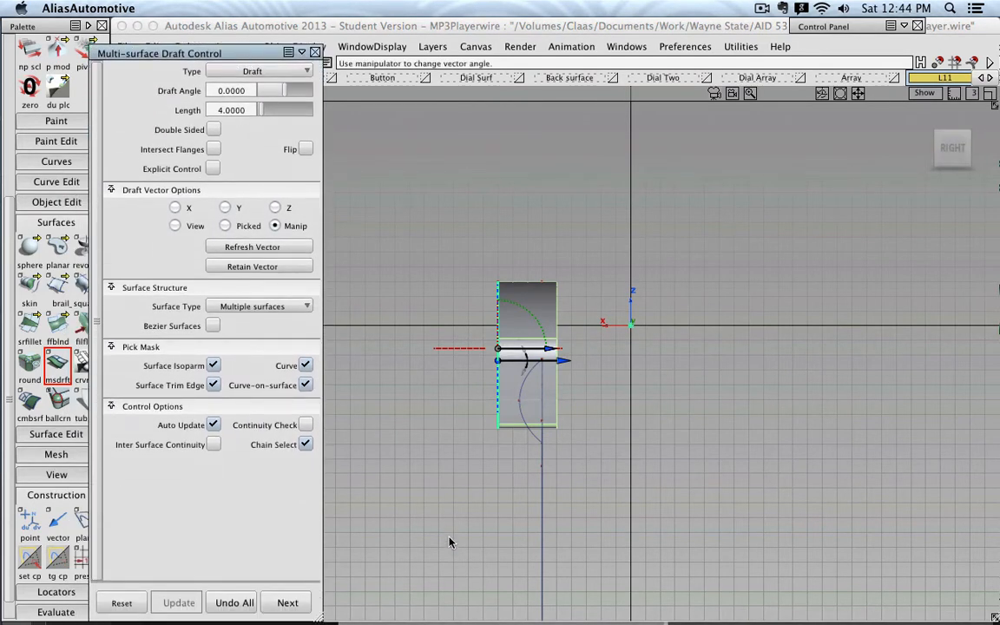
Step: Close the draft options and deselect the draft surfaces in a perspective-like orbit view
left_click(315, 53)
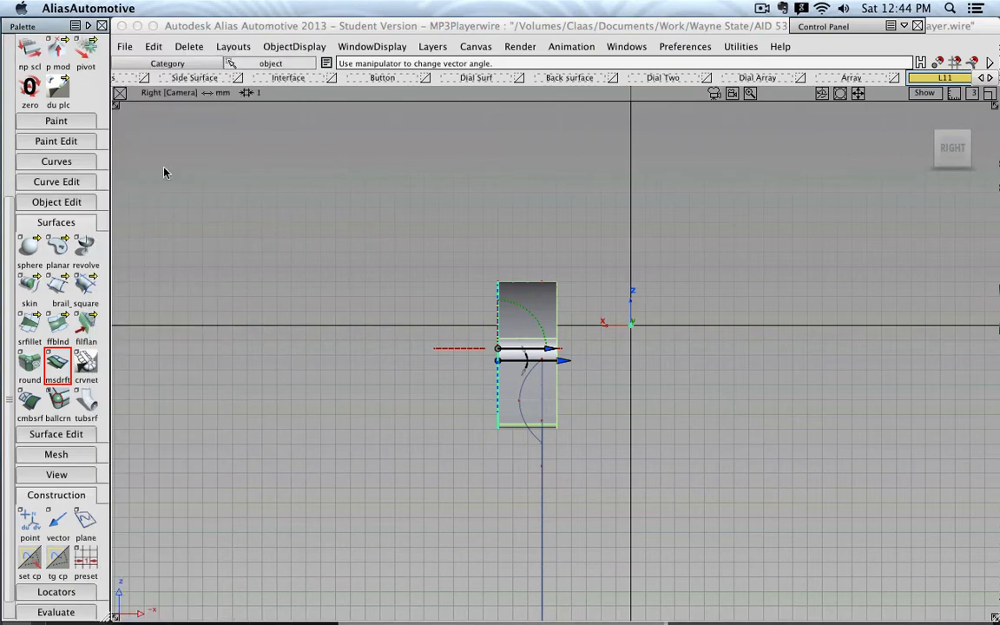
left_click_drag(460, 286, 692, 321, "alt+shift")
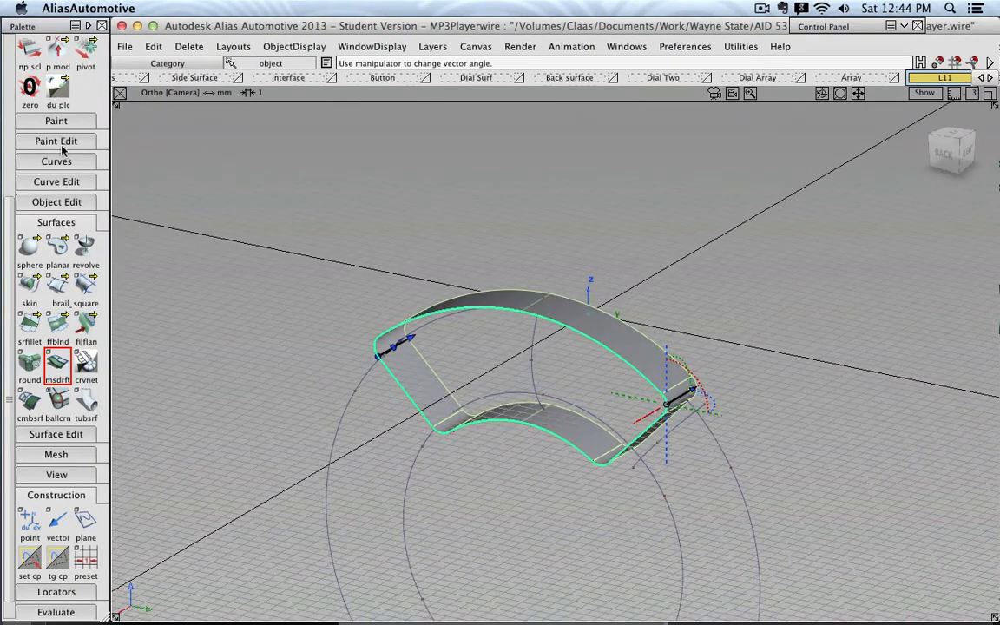
left_click_drag(8, 214, 12, 47)
left_click(27, 71)
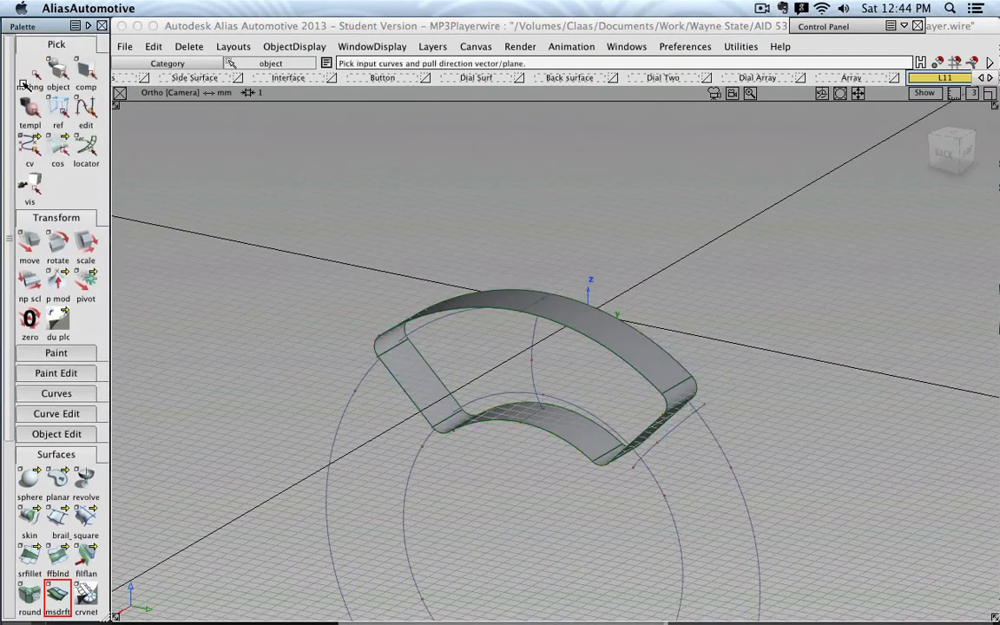
Step: Hide the grid in the camera view to see the draft wall without it
left_click_drag(561, 500, 439, 435, "alt+shift")
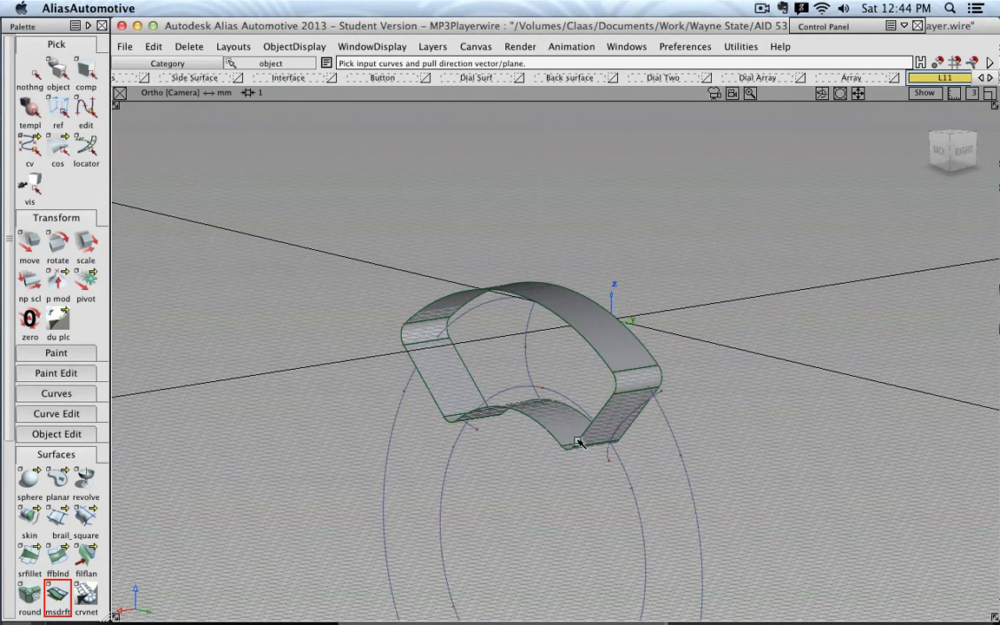
left_click_drag(571, 456, 371, 361, "alt+shift")
left_click_drag(429, 422, 688, 399, "alt+shift")
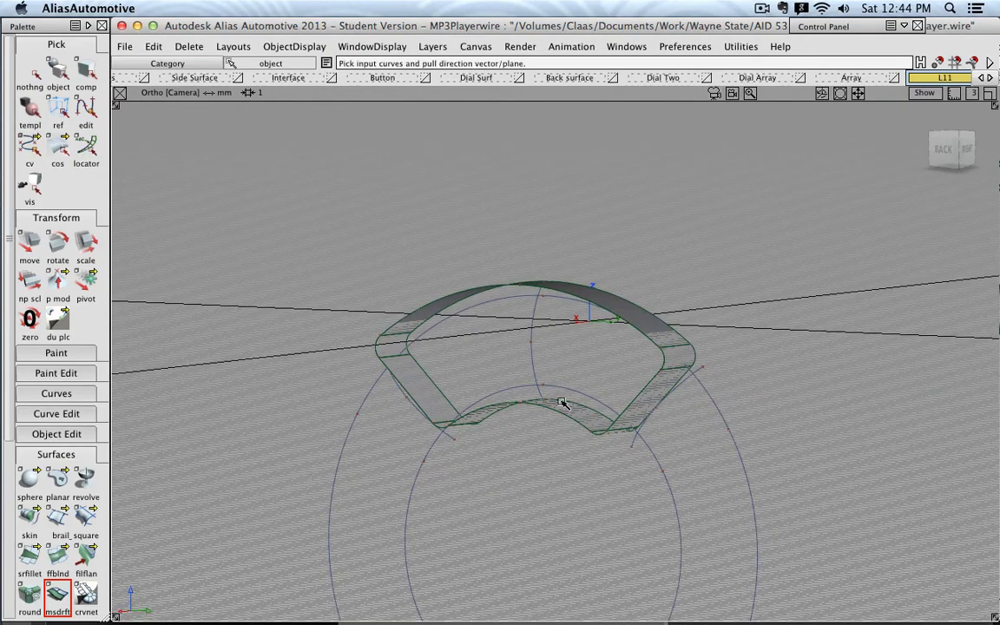
left_click_drag(471, 360, 699, 347, "alt+shift")
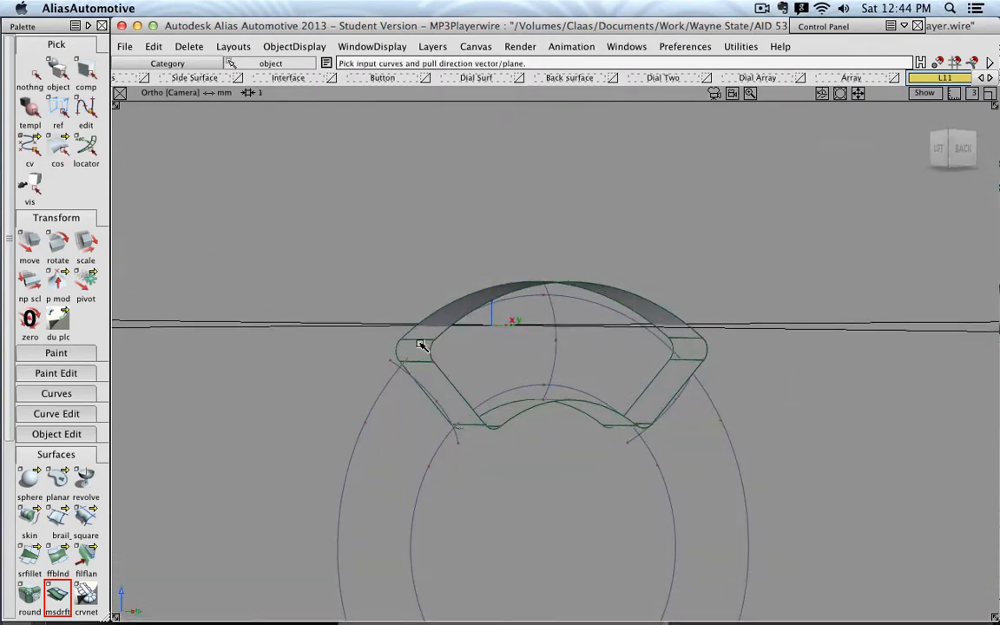
left_click(920, 94)
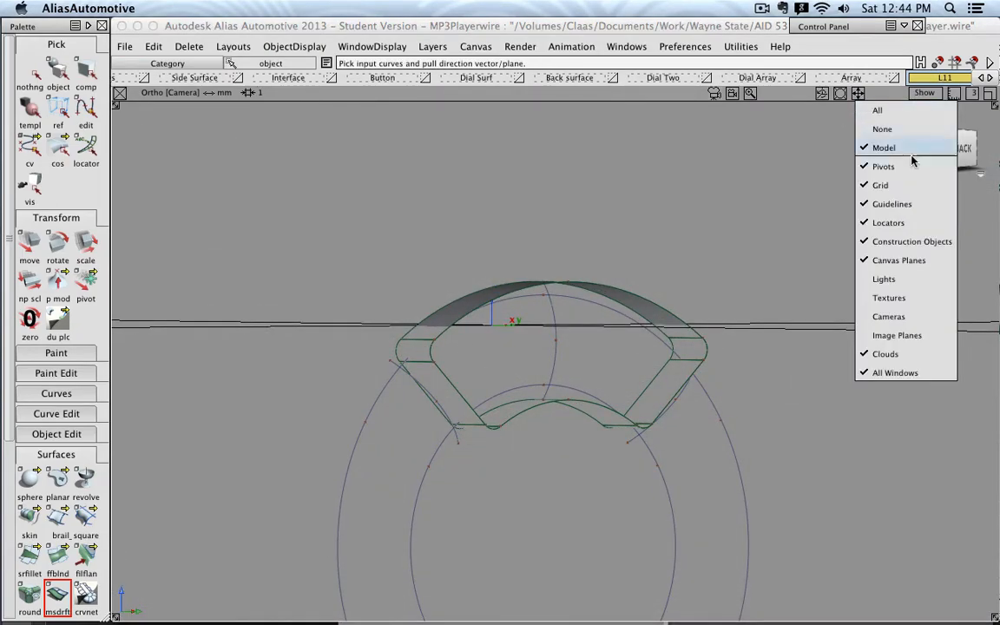
left_click(876, 148)
mouse_move(576, 371)
left_mouse_down("alt+shift")
mouse_move(787, 344)
mouse_move(527, 228)
mouse_move(379, 383)
mouse_move(404, 453)
mouse_move(724, 360)
mouse_move(528, 347)
mouse_move(188, 366)
mouse_move(200, 347)
left_mouse_up("alt+shift")
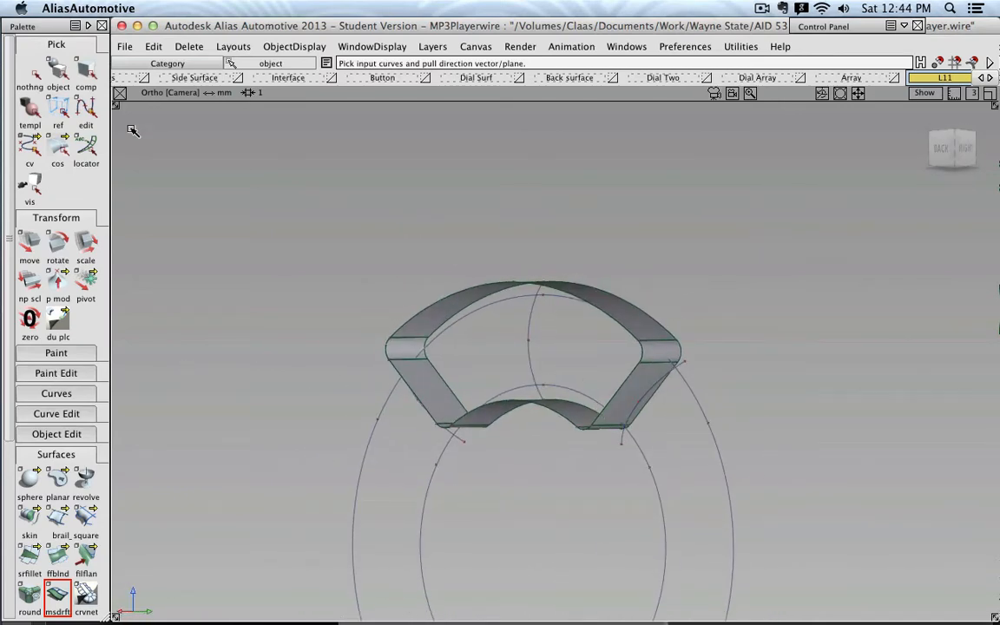
Step: Turn off surface shading so the draft wall displays as wireframe, viewed from the back
left_click(57, 71)
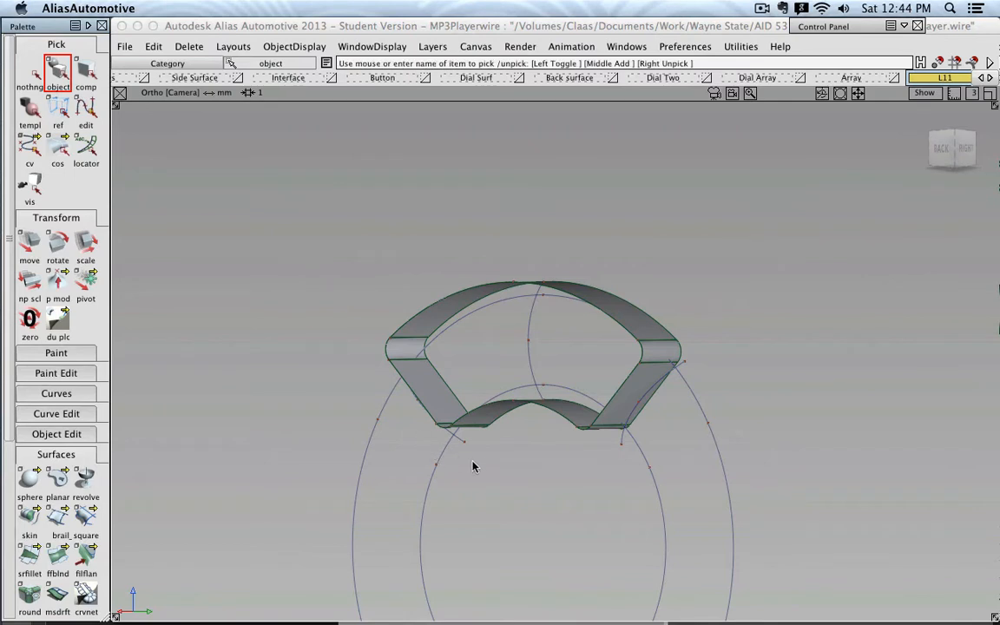
left_click_drag(479, 467, 640, 465, "alt+shift")
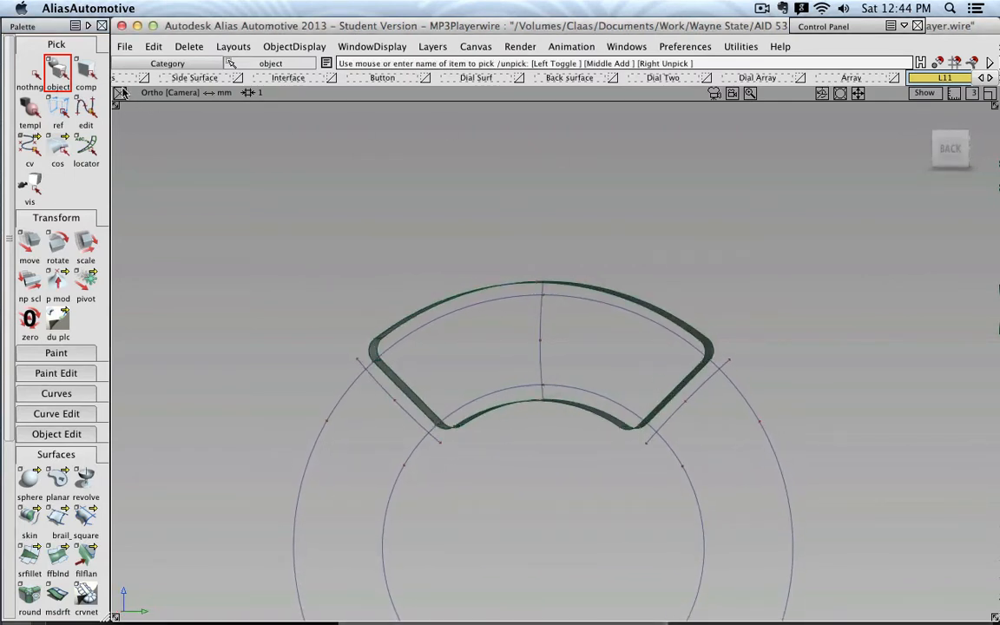
left_click_drag(526, 343, 564, 294, "alt+shift")
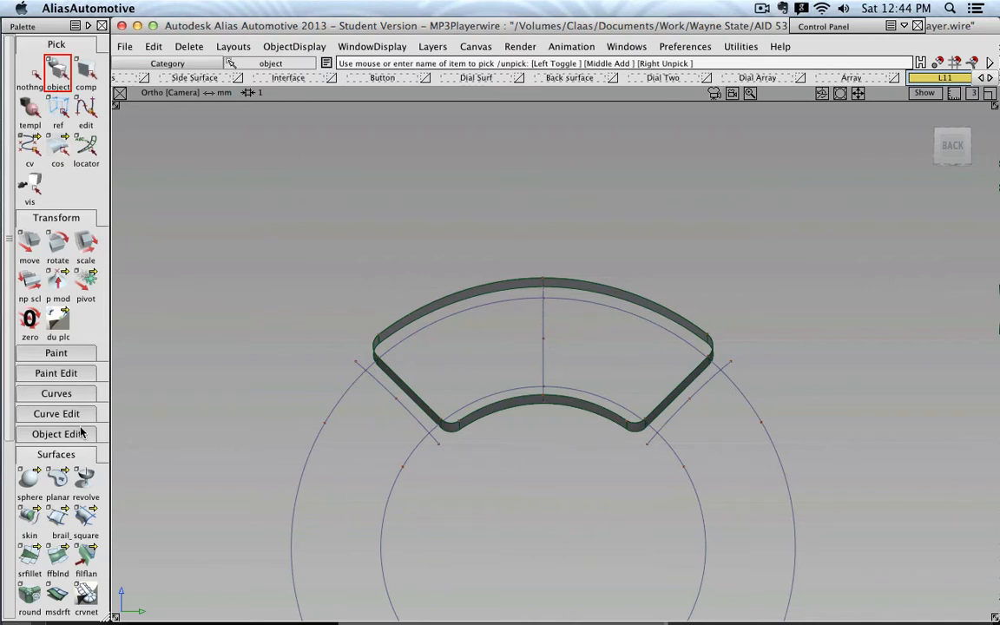
left_click(76, 396)
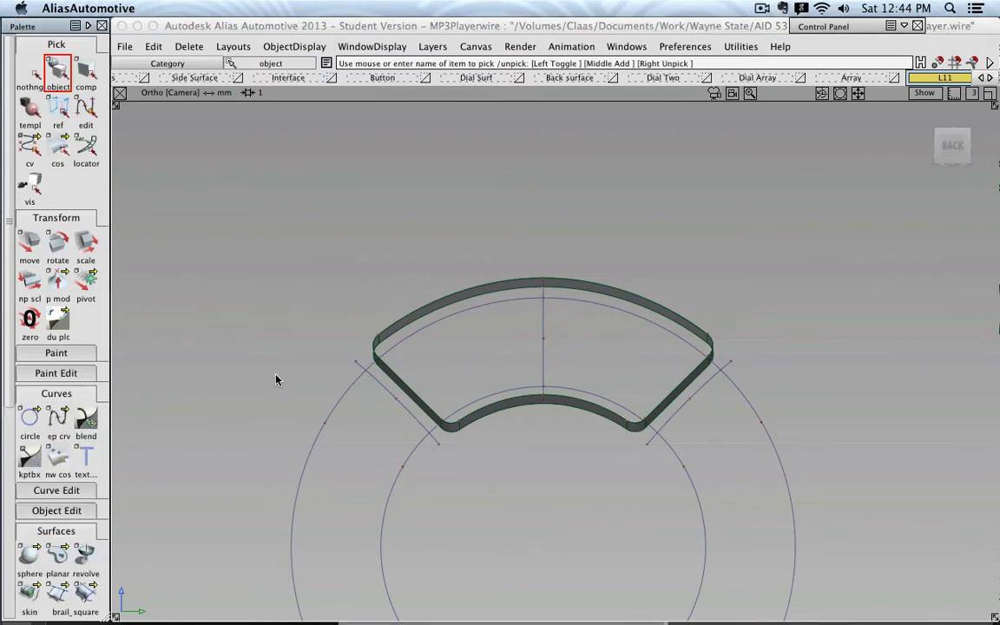
mouse_move(300, 242)
left_mouse_down("ctrl+shift")
mouse_move(348, 222)
mouse_move(372, 234)
left_mouse_up("ctrl+shift")
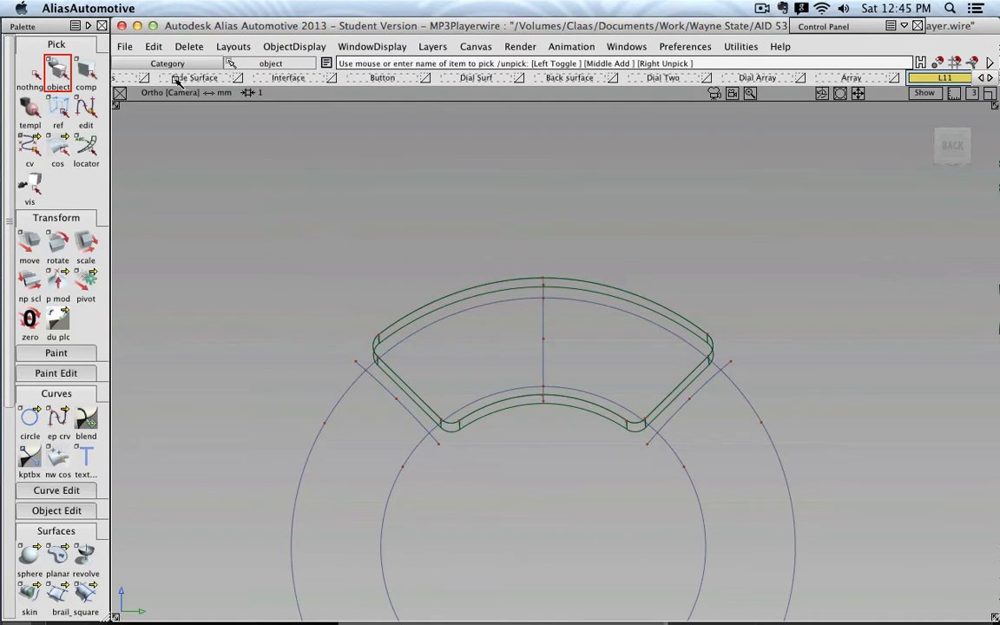
Step: Briefly show the curve layer to compare the construction curves with the dial outline
left_click(145, 78)
left_click(145, 77)
left_click(144, 78)
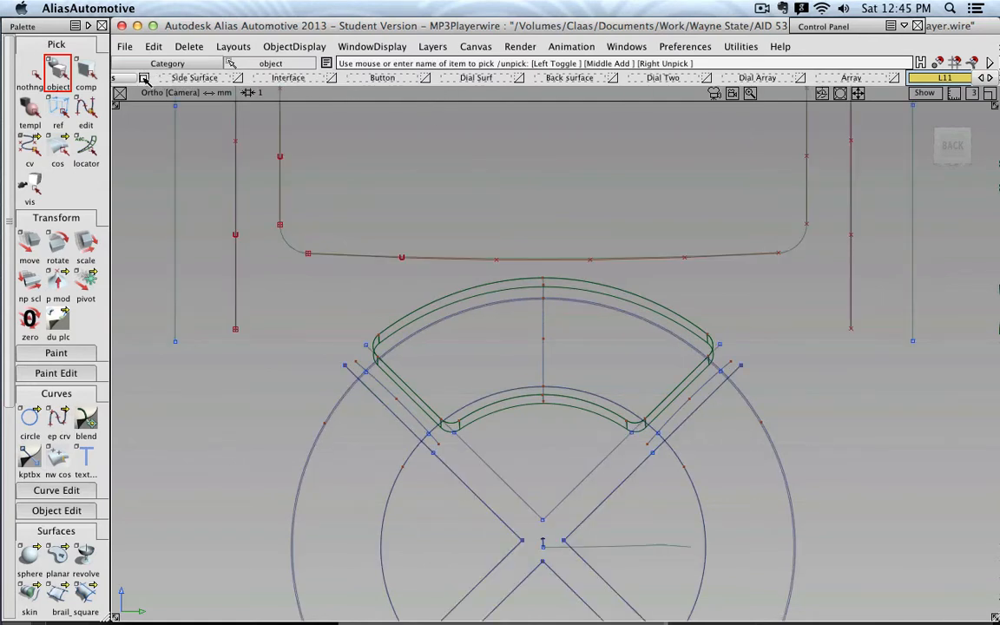
left_click(145, 77)
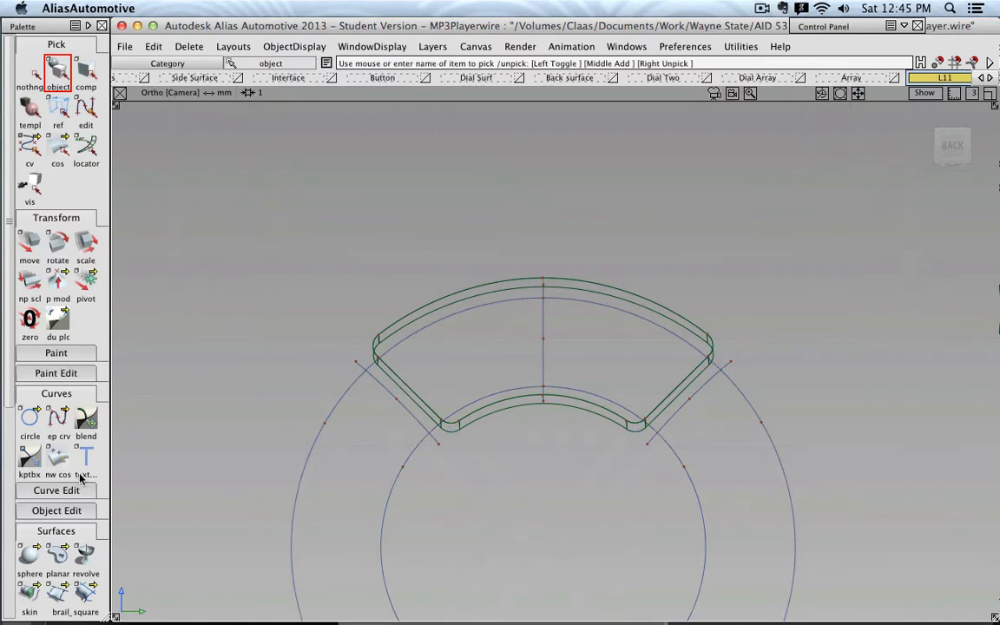
Step: Draw an edit-point curve through the inner ends of the left, middle and right profile curves
left_click(58, 420)
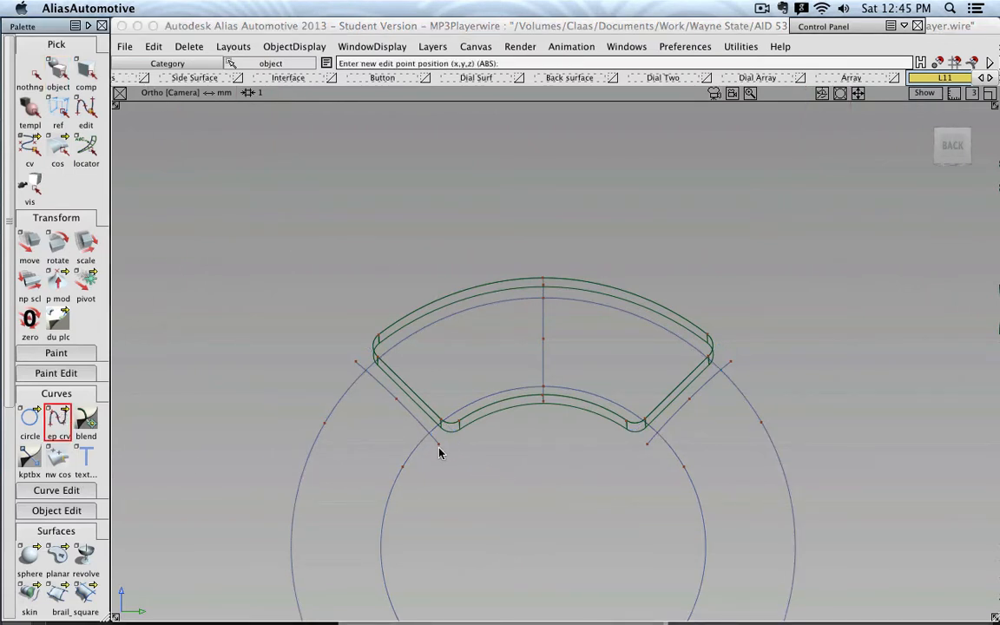
left_click(439, 446)
left_click(543, 402)
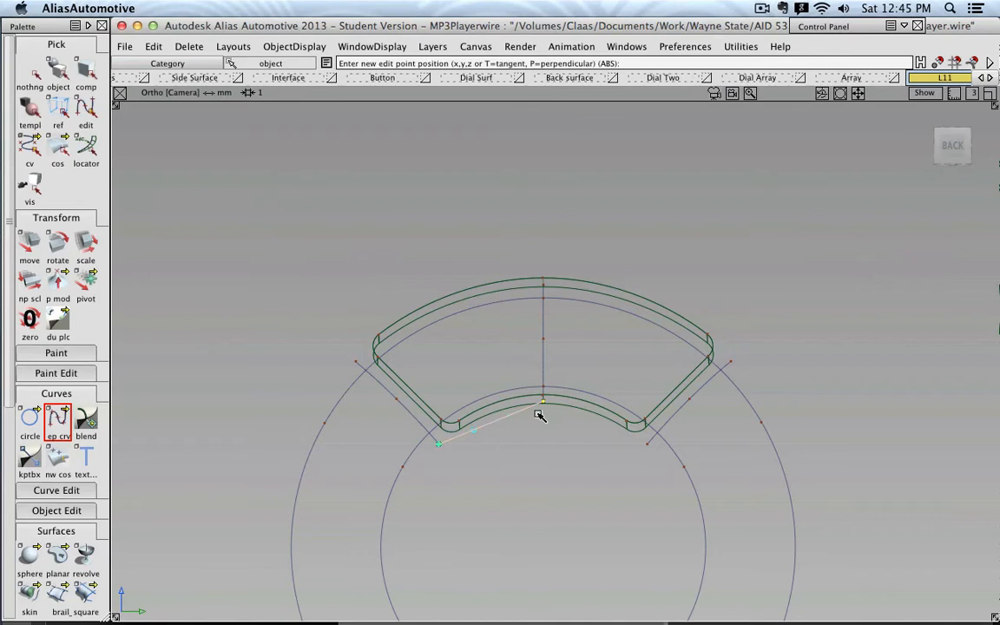
left_click(646, 446)
Step: Draw a second edit-point curve through the outer ends of the right, middle and left profile curves, then leave the curve tool
left_click_drag(569, 478, 578, 441, "ctrl+shift")
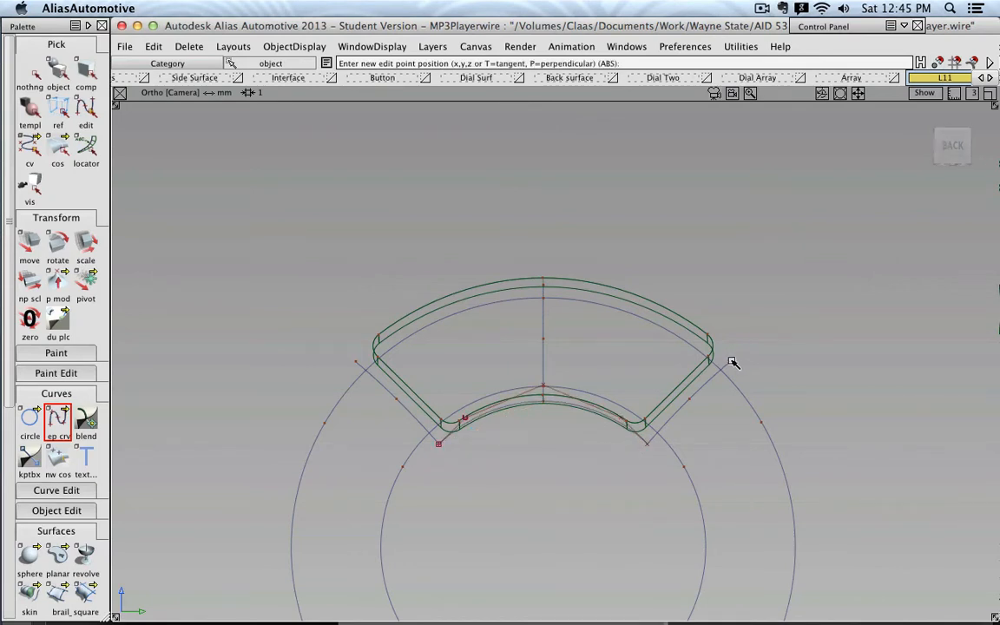
mouse_move(629, 312)
left_mouse_down("alt+shift")
mouse_move(547, 308)
mouse_move(511, 379)
mouse_move(525, 356)
mouse_move(620, 319)
left_mouse_up("alt+shift")
left_click(542, 321)
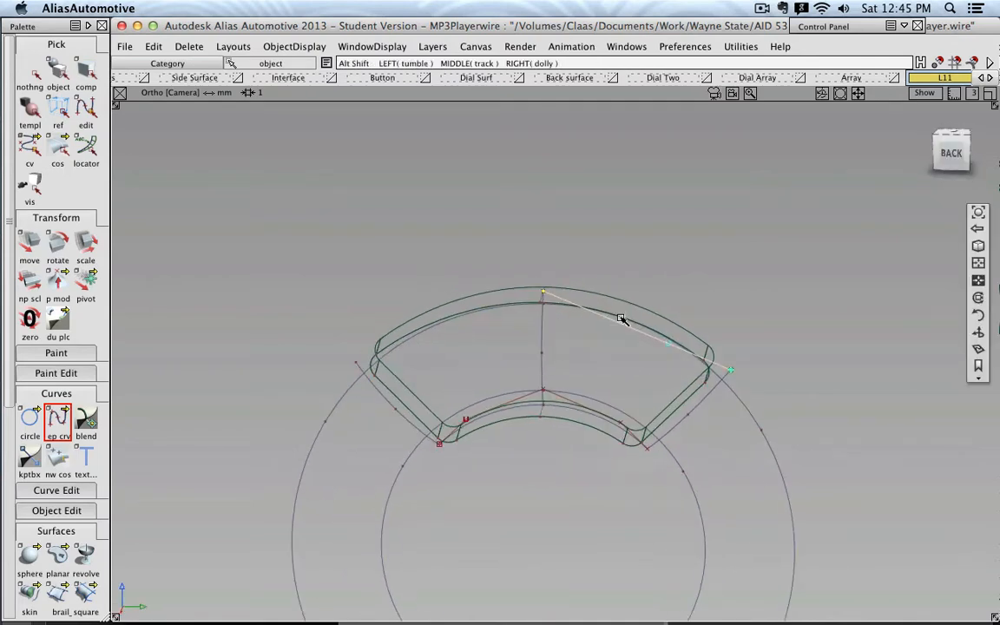
left_click(355, 362)
left_click(59, 70)
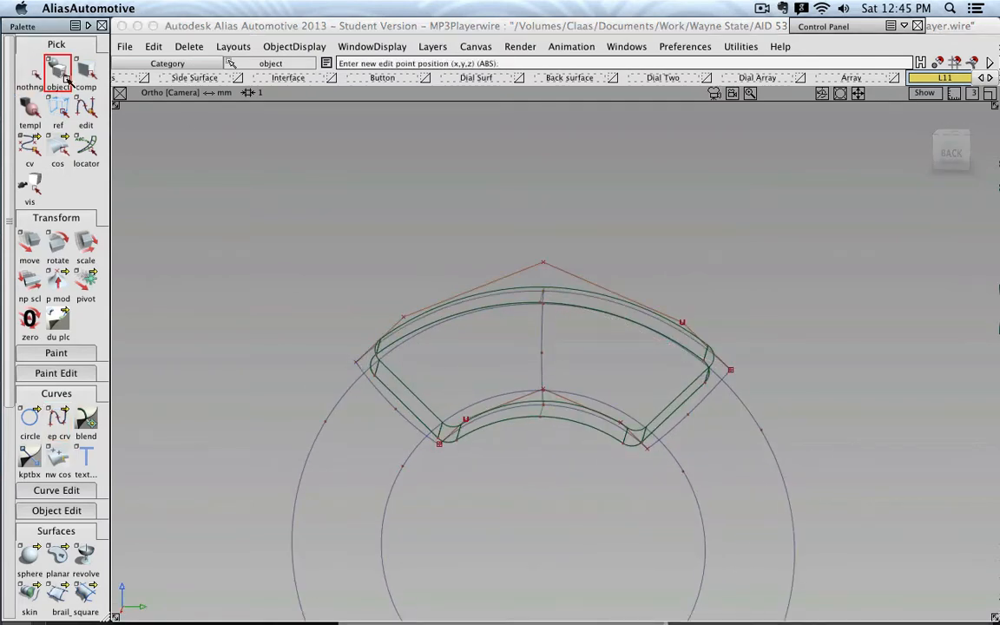
Step: Set up a birail surface with 2+ generation curves and 2 rail curves in the back view
left_click_drag(574, 485, 564, 396, "alt+shift")
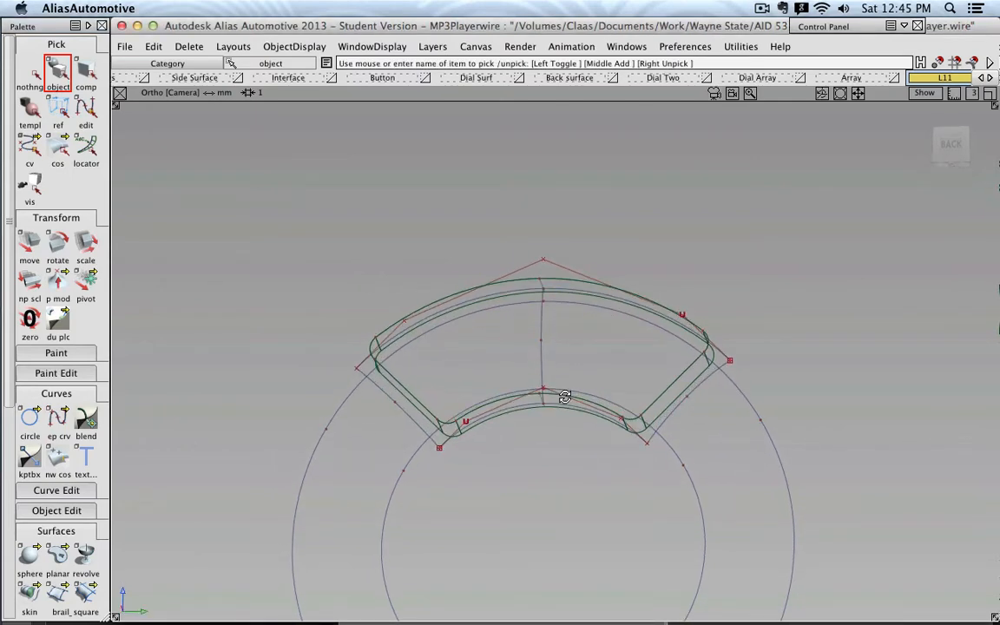
left_click(951, 145)
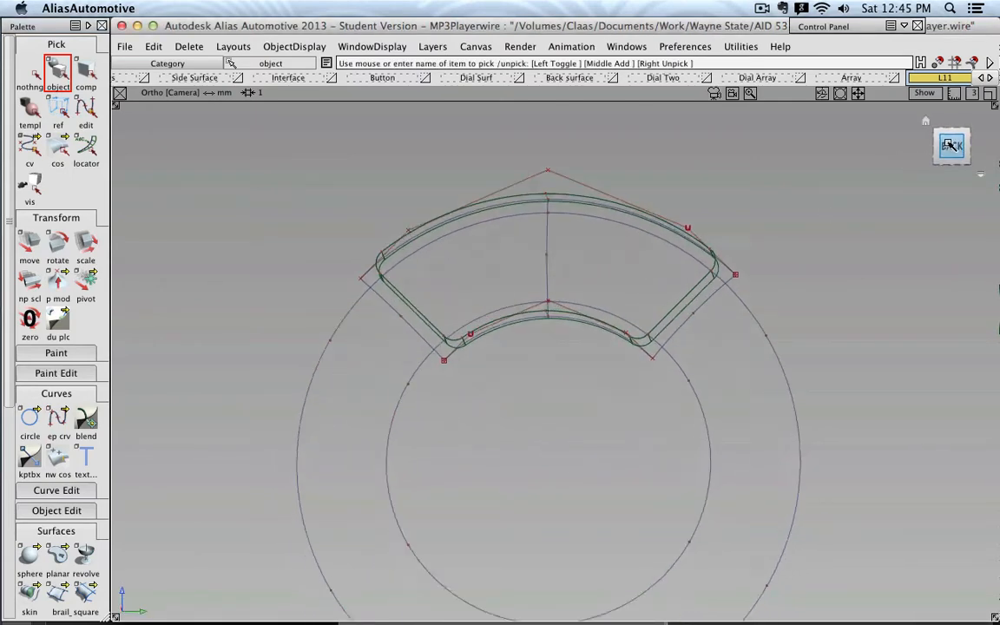
middle_click_drag(587, 212, 582, 399, "alt+shift")
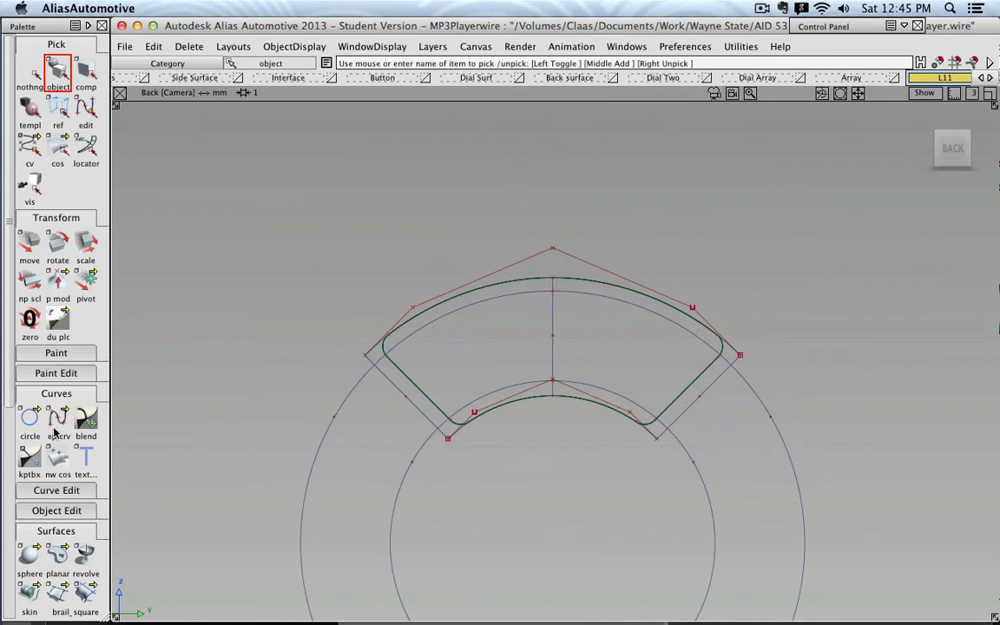
mouse_move(61, 595)
left_mouse_down()
mouse_move(83, 594)
mouse_move(61, 595)
left_mouse_up()
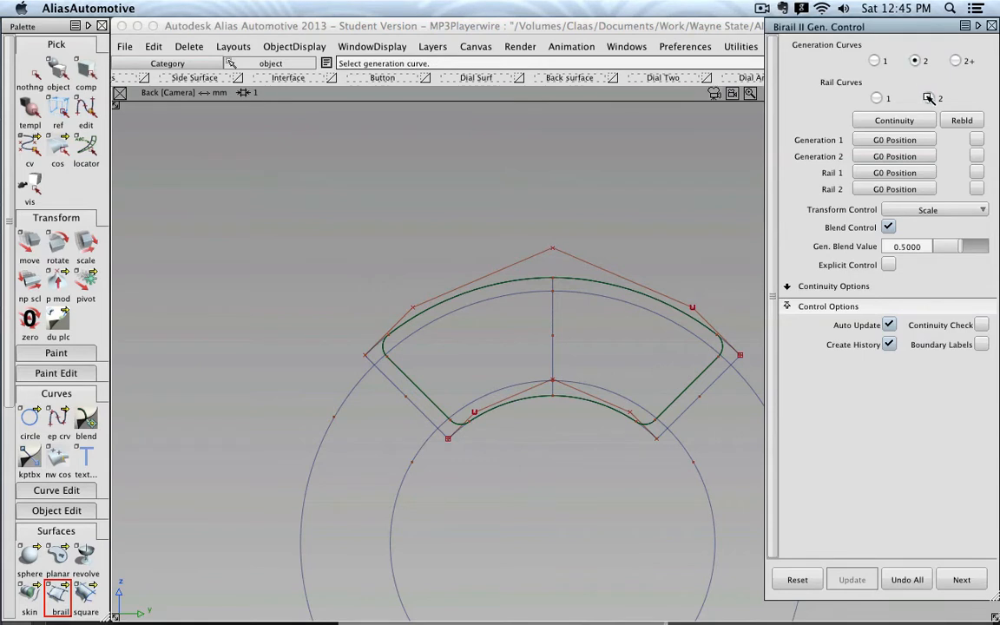
left_click(955, 59)
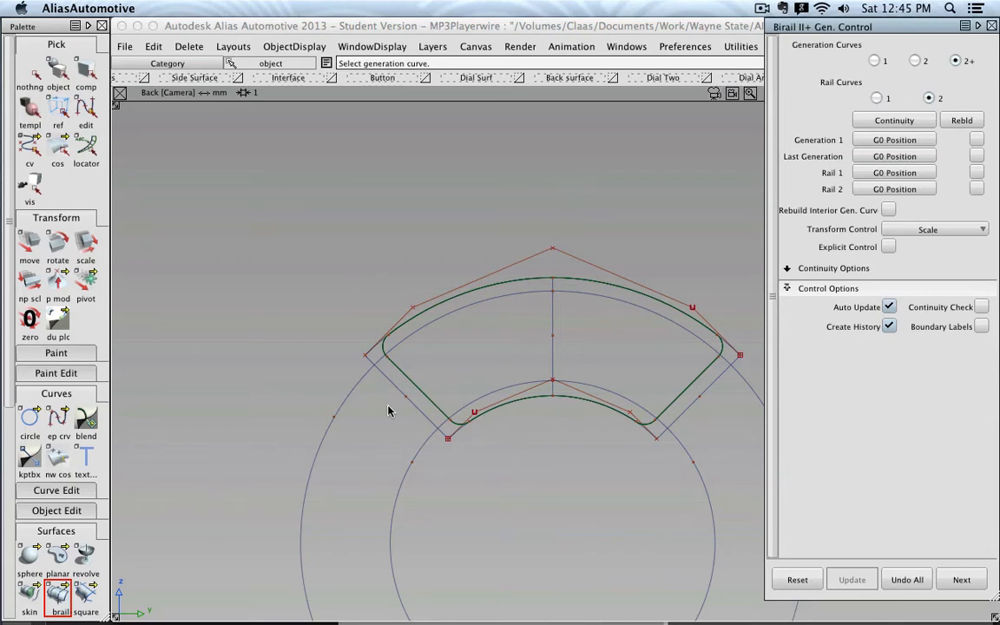
left_click(377, 367)
left_click(553, 324)
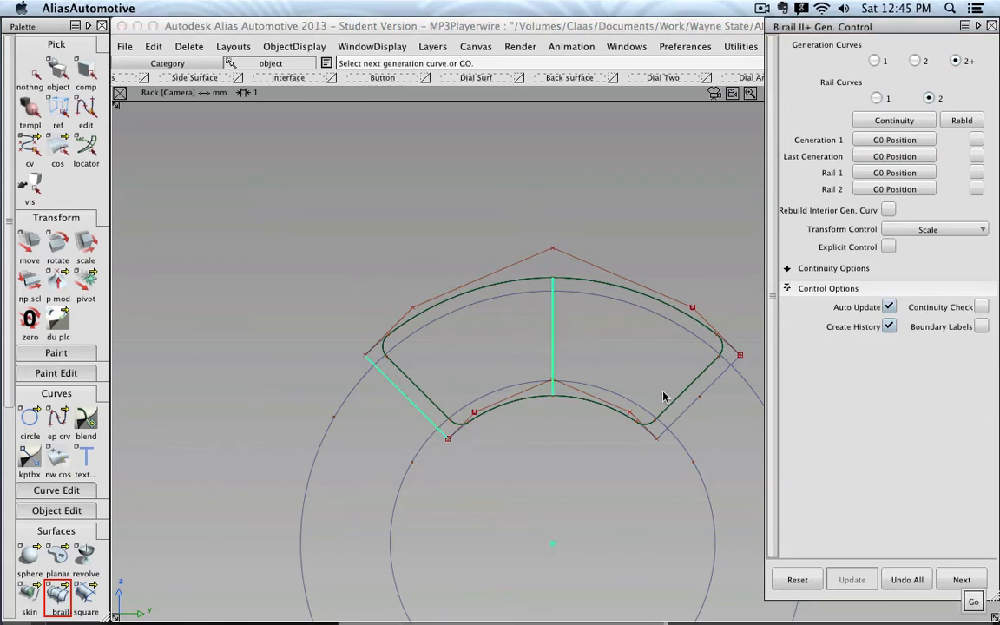
left_click(683, 413)
left_click_drag(632, 469, 648, 454, "alt+shift")
left_click(618, 423)
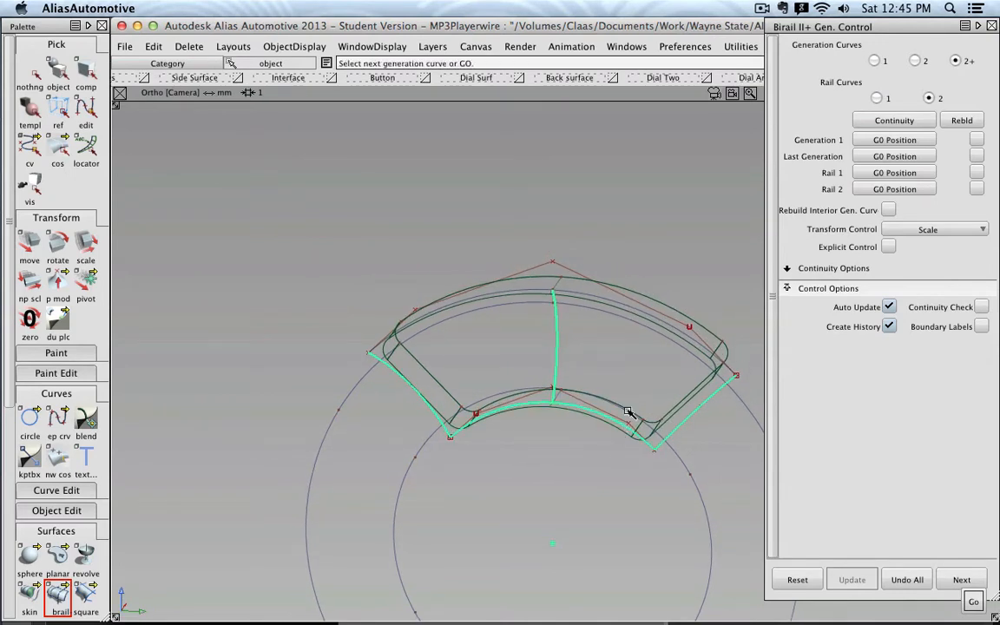
left_click(671, 325)
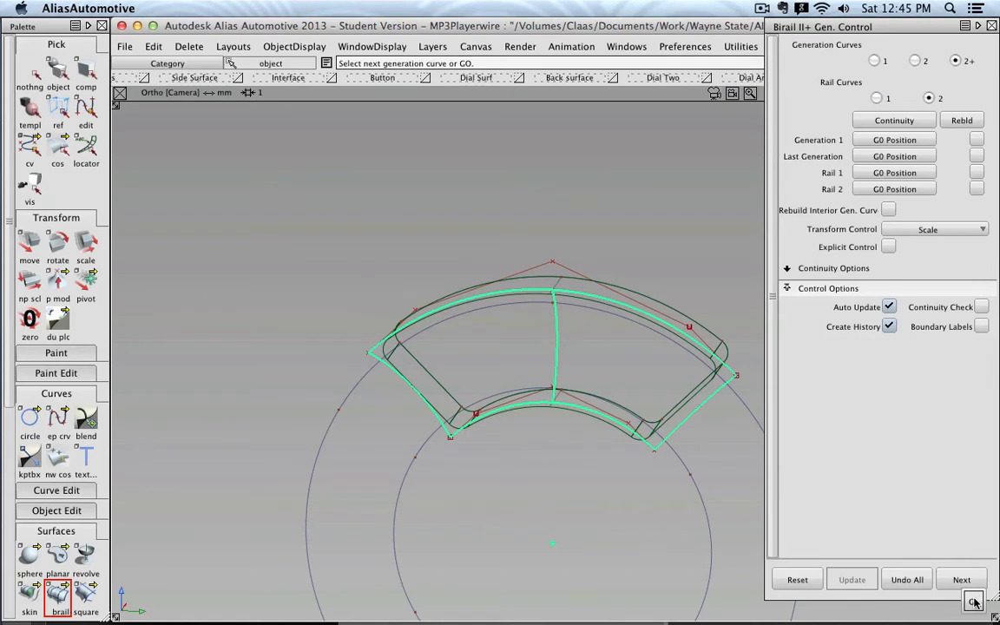
left_click(907, 582)
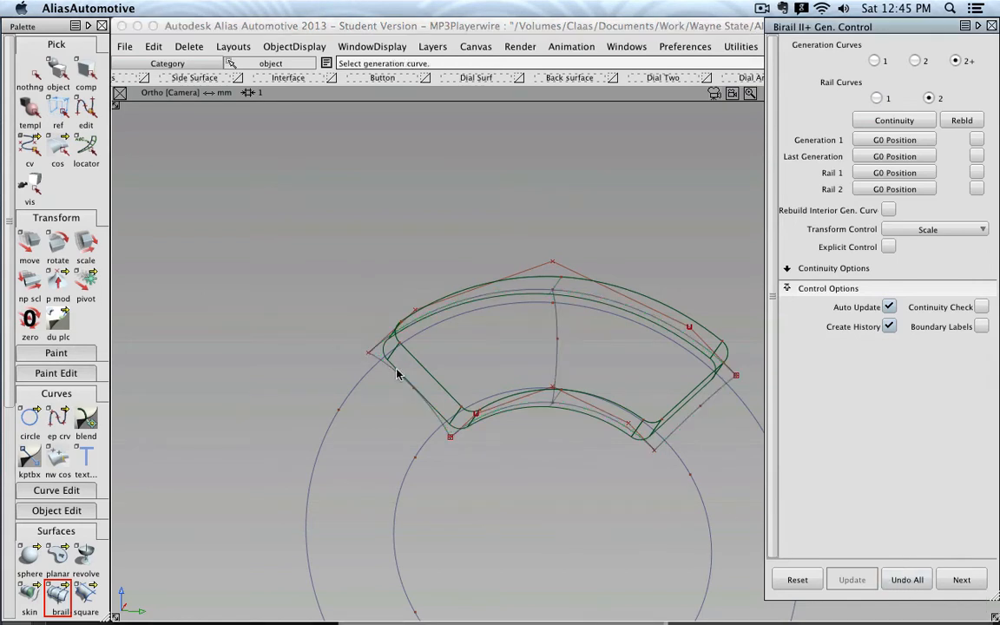
Step: Create a birail surface with the left, middle and right profiles as generation curves and the inner and outer edit-point curves as rails
left_click(397, 374)
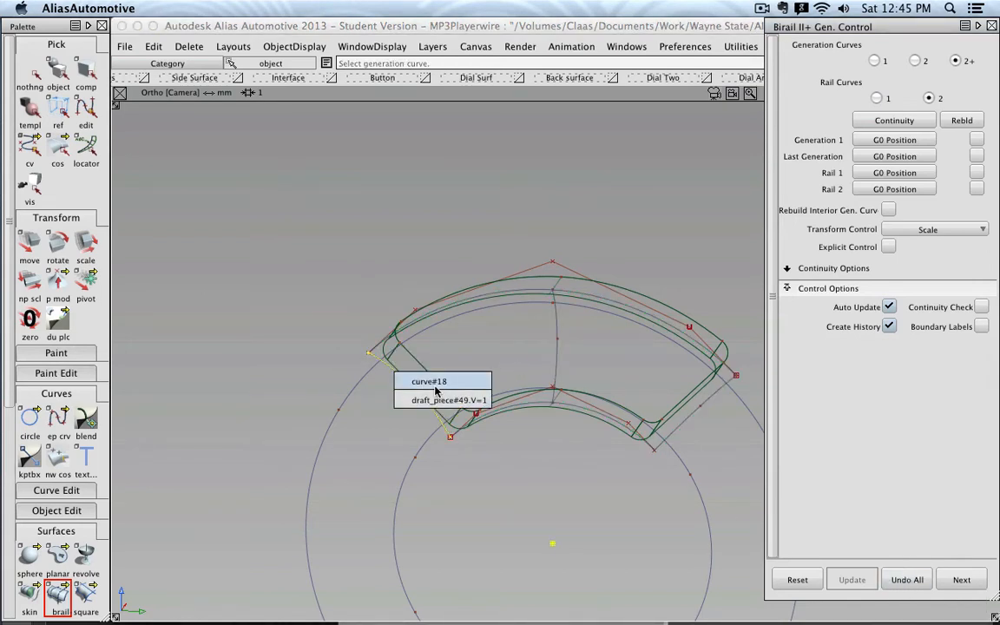
left_click(452, 401)
left_click(564, 338)
left_click(692, 417)
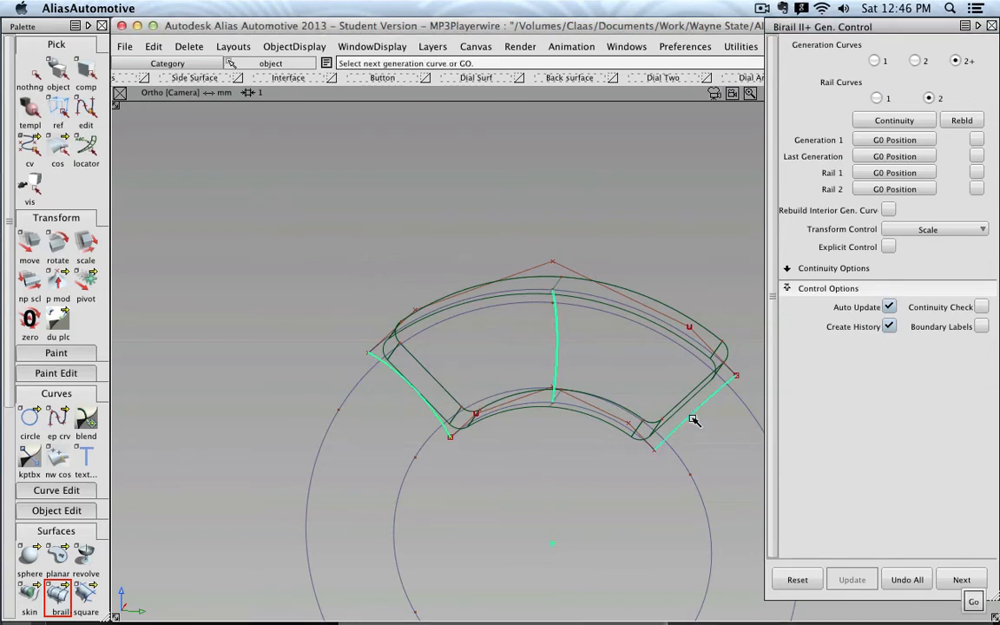
left_click(973, 602)
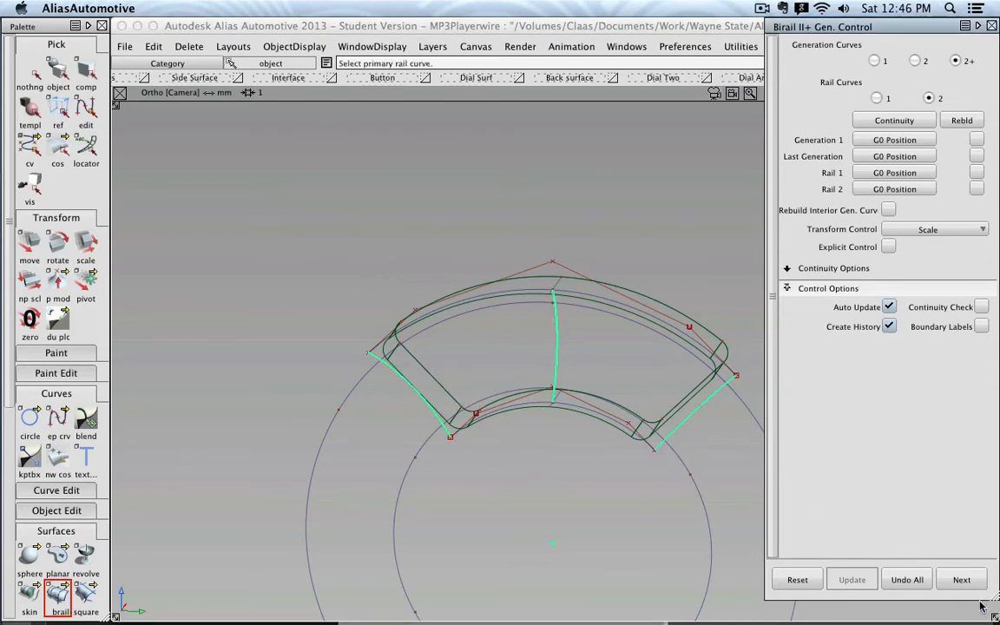
left_click(625, 426)
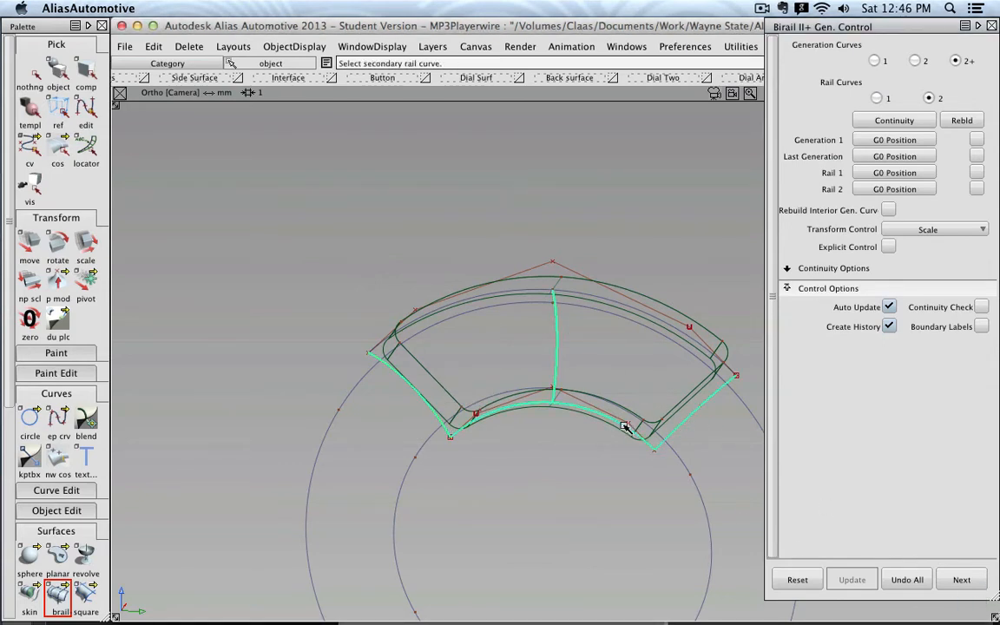
left_click(700, 344)
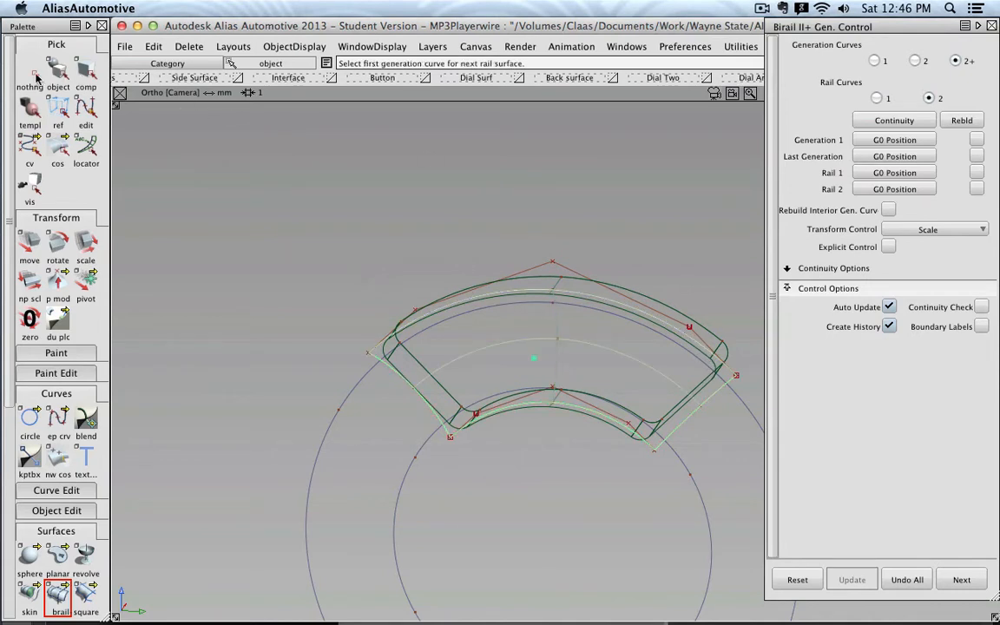
Step: Turn surface shading back on with nothing selected
left_click(35, 76)
right_click_drag(233, 199, 314, 199, "ctrl+shift")
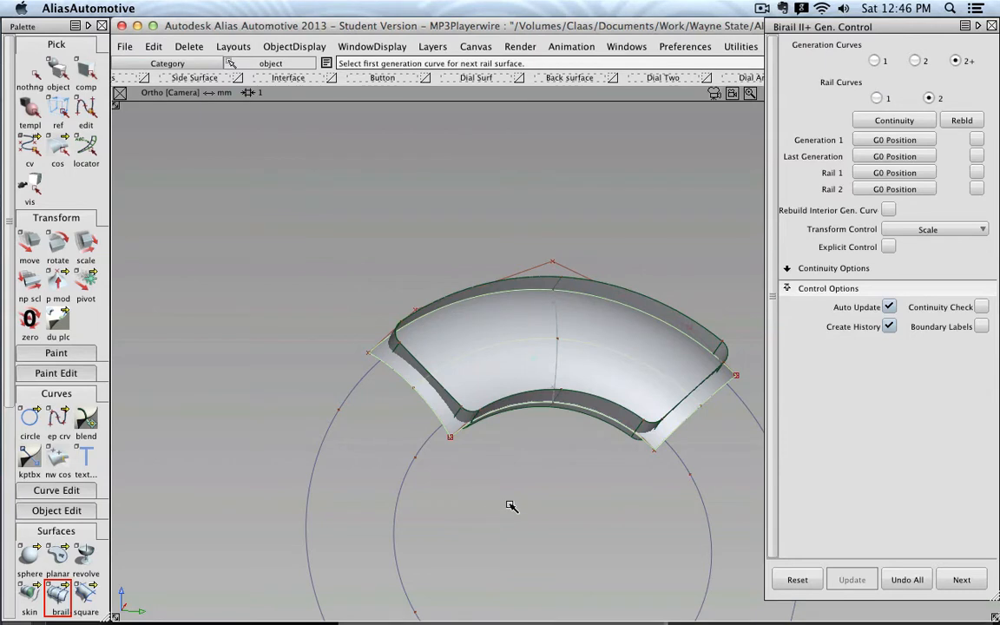
Step: Delete the birail surface spanning the dial outline
left_click(56, 71)
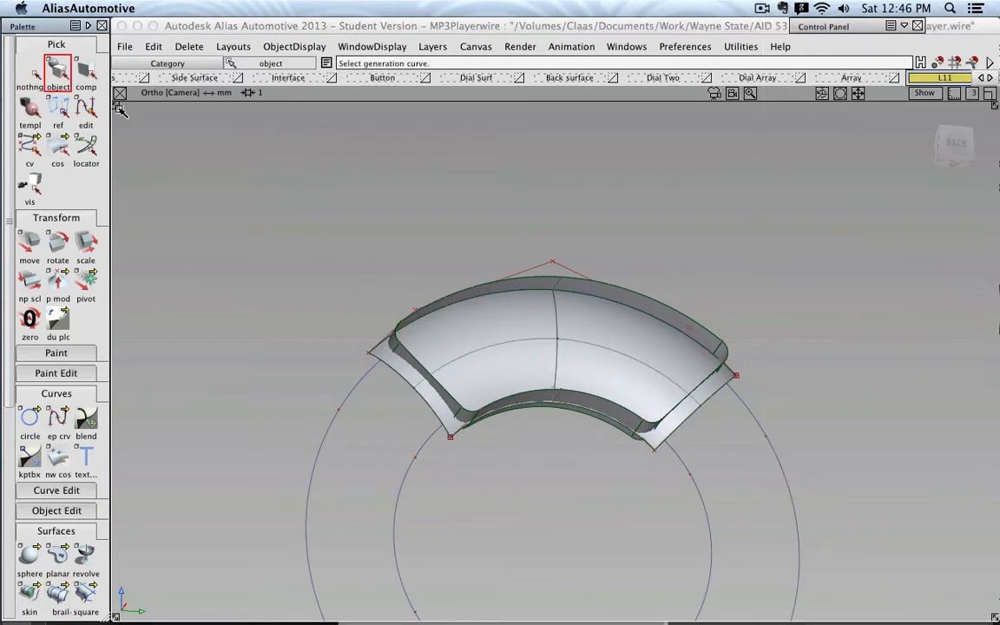
left_click(505, 345)
key("Delete")
left_click(408, 352)
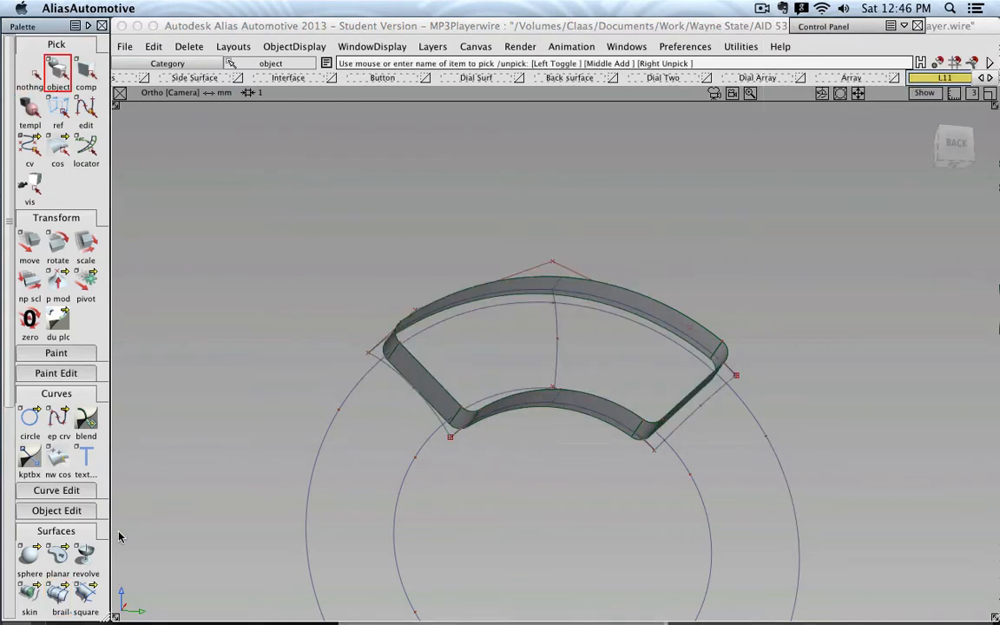
Step: Try to create a birail surface from the left, middle and right profiles with the inner and outer circles as rails
left_click(59, 592)
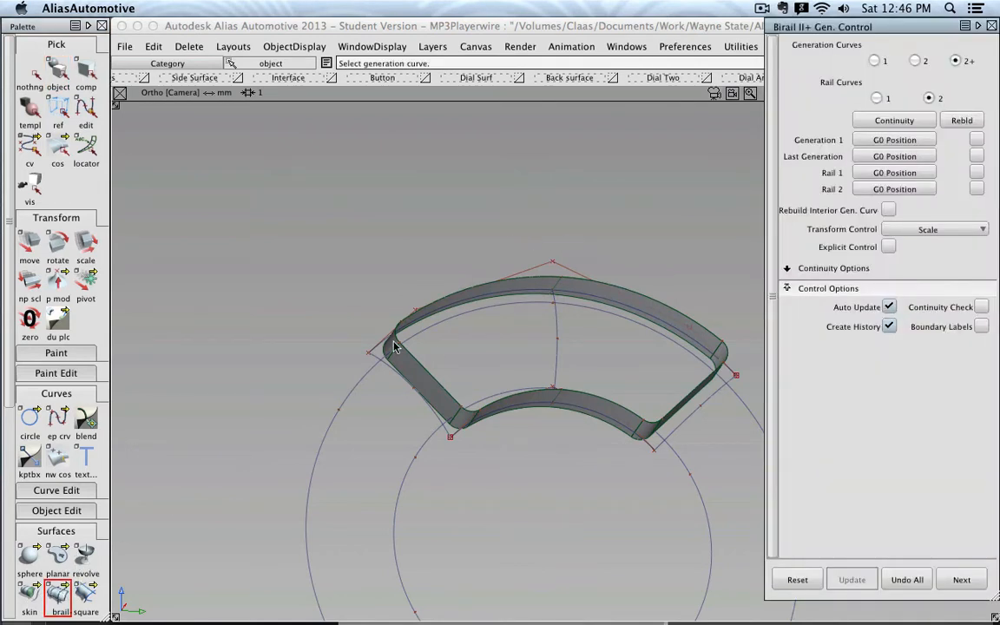
left_click(388, 372)
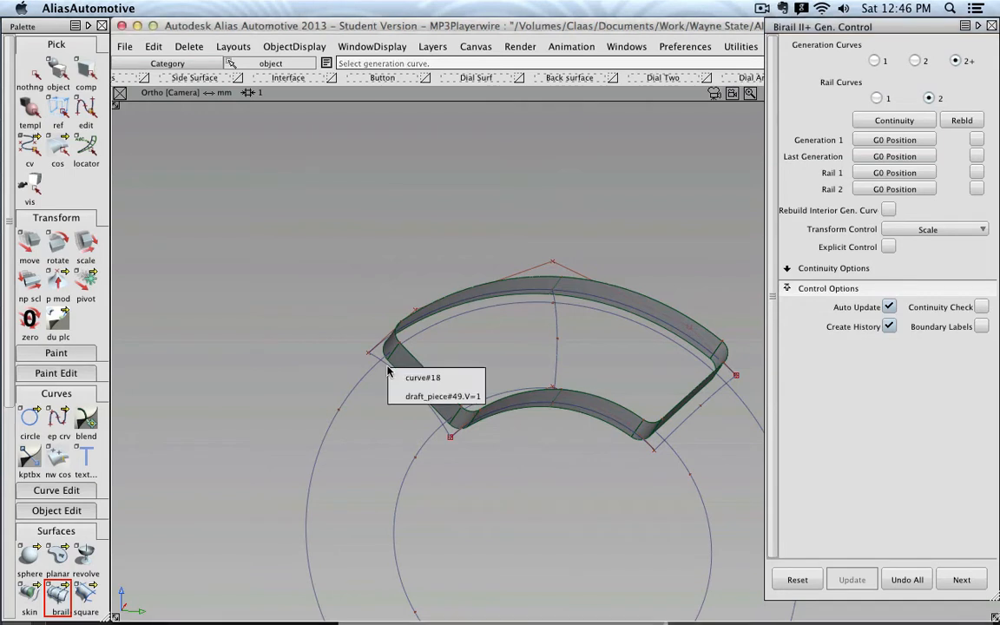
left_click(420, 379)
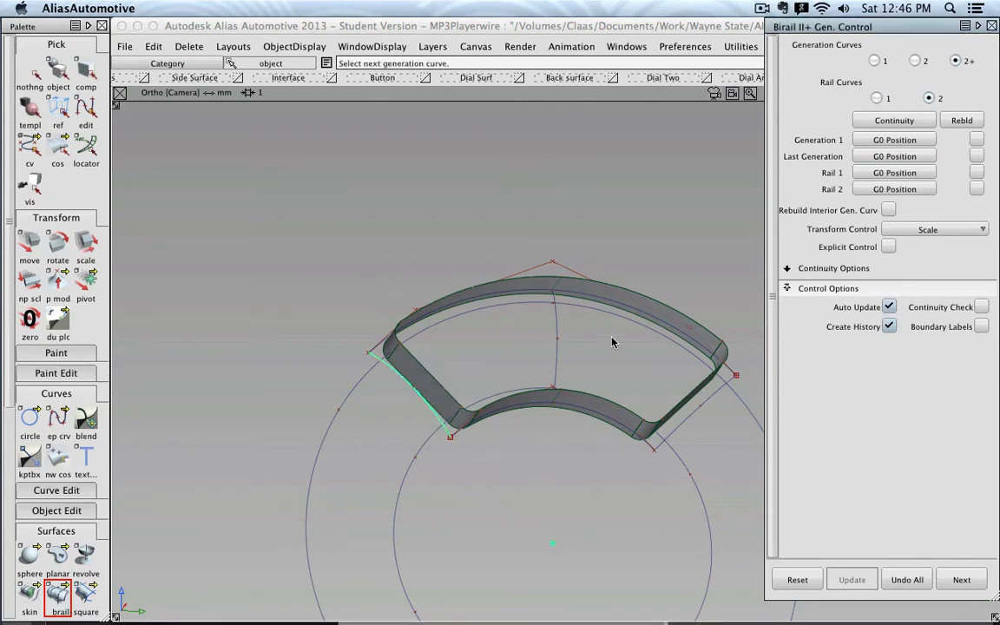
left_click(556, 322)
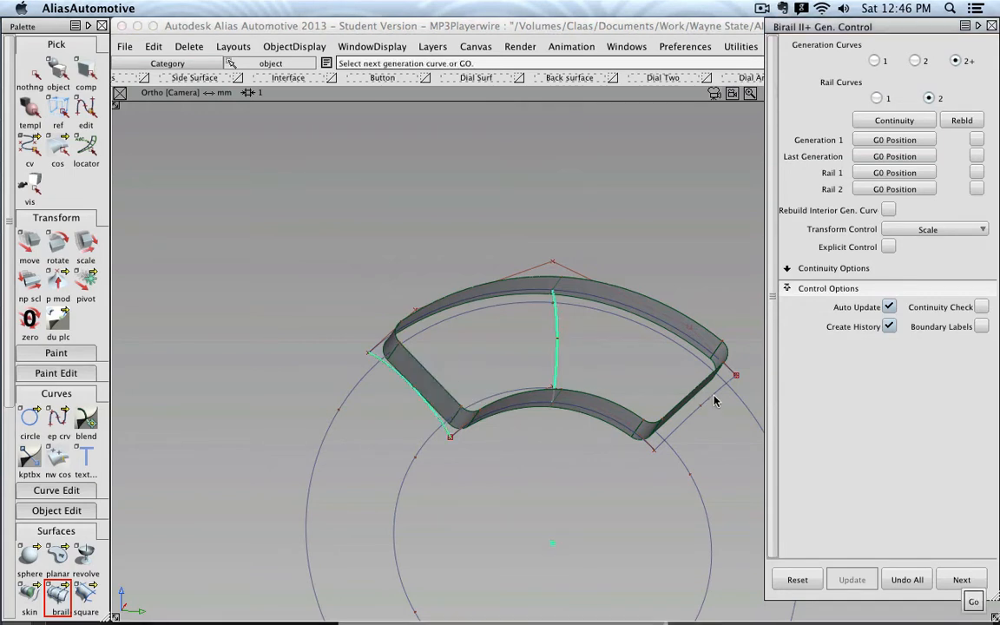
left_click(714, 400)
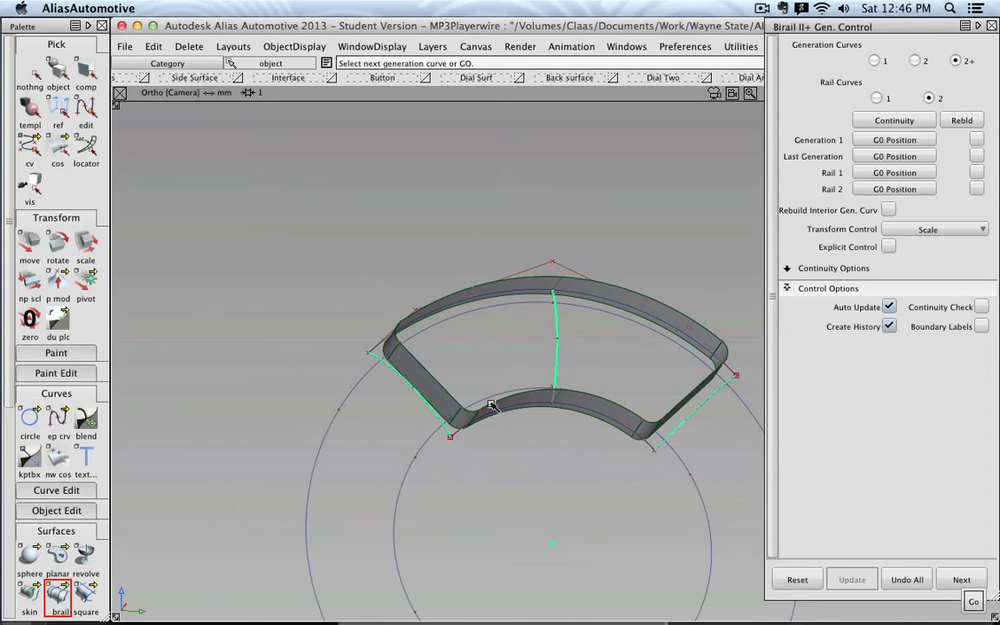
left_click(397, 504)
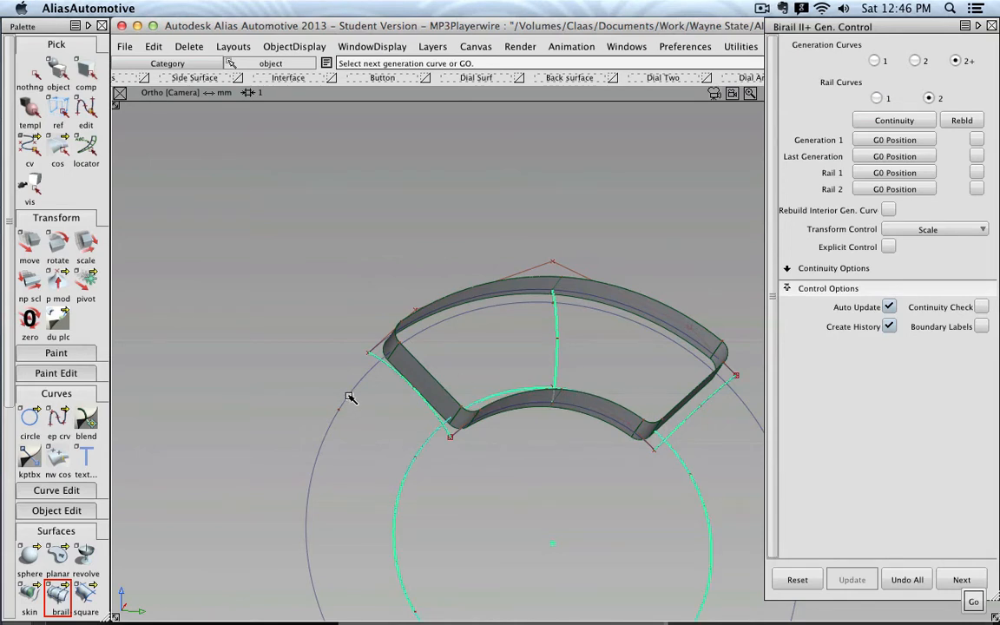
left_click(421, 451)
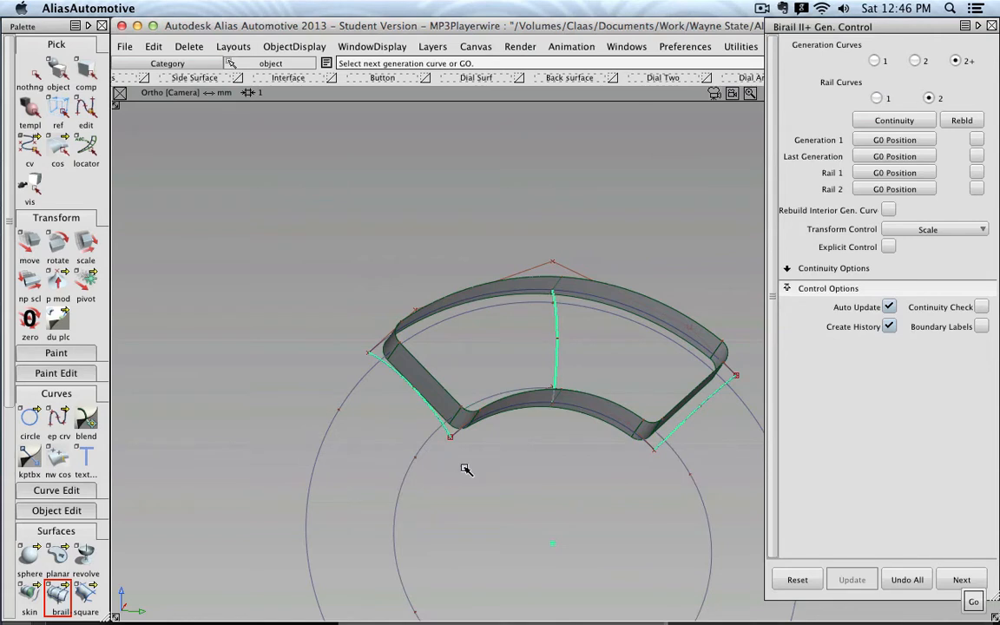
left_click(412, 469)
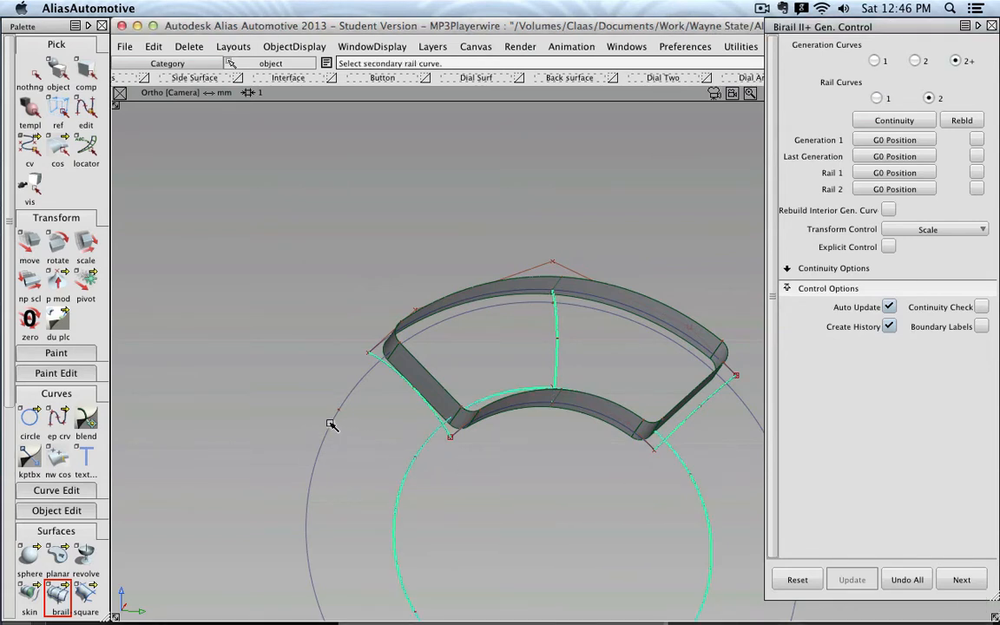
left_click(330, 423)
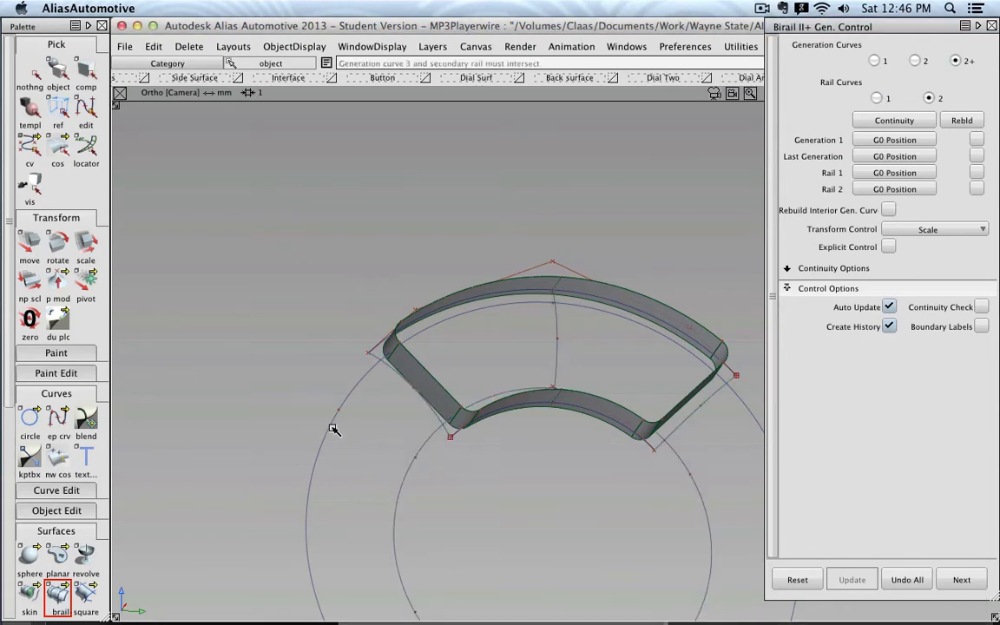
Step: Create a birail surface using the left, middle and right profiles as generation curves and the inner and outer edit-point arcs as rails
left_click(390, 371)
left_click(557, 381)
left_click(696, 443)
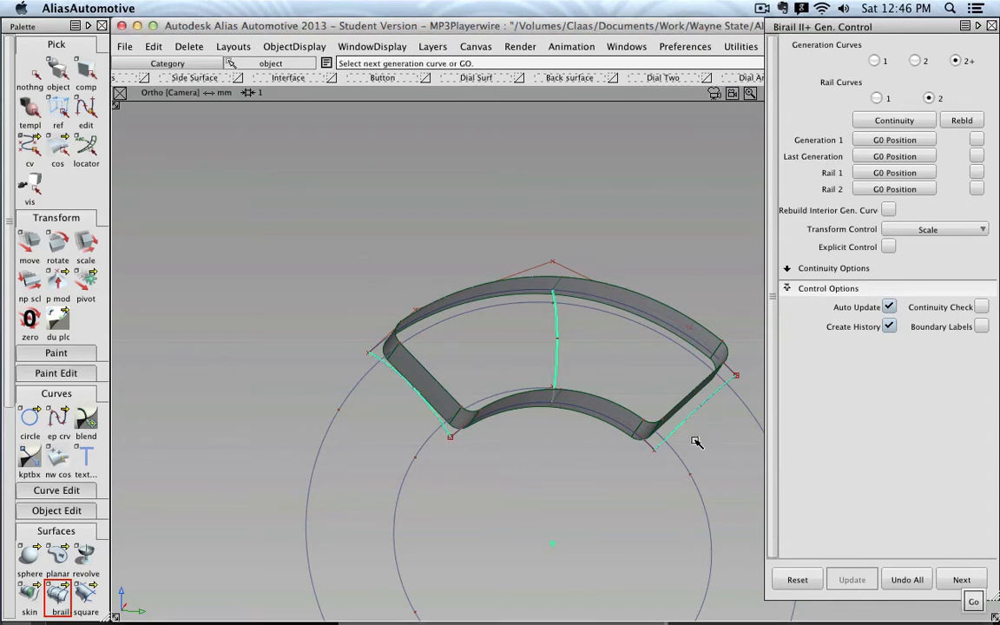
left_click(591, 403)
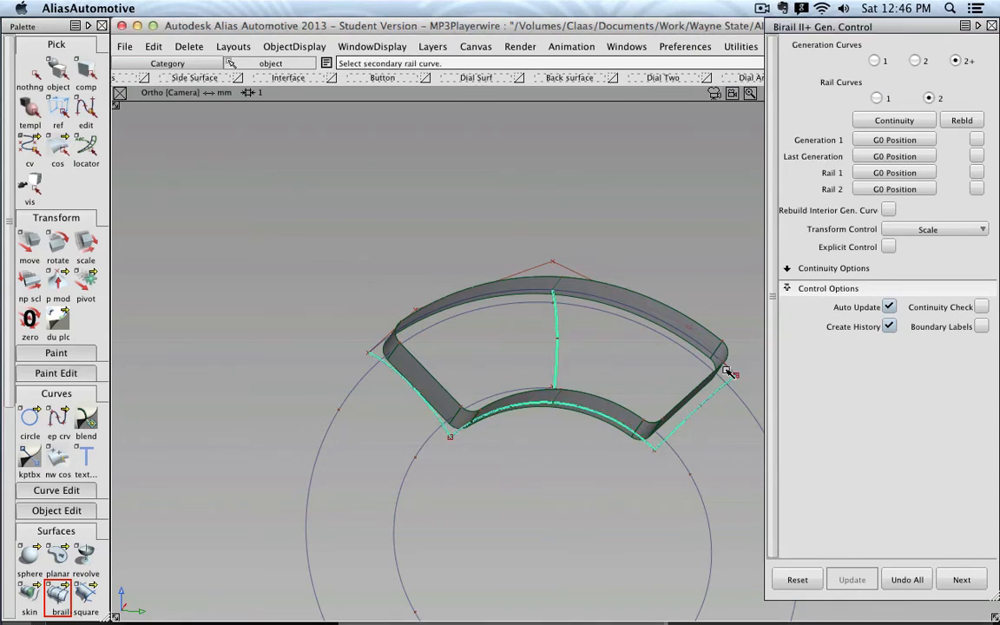
left_click(727, 371)
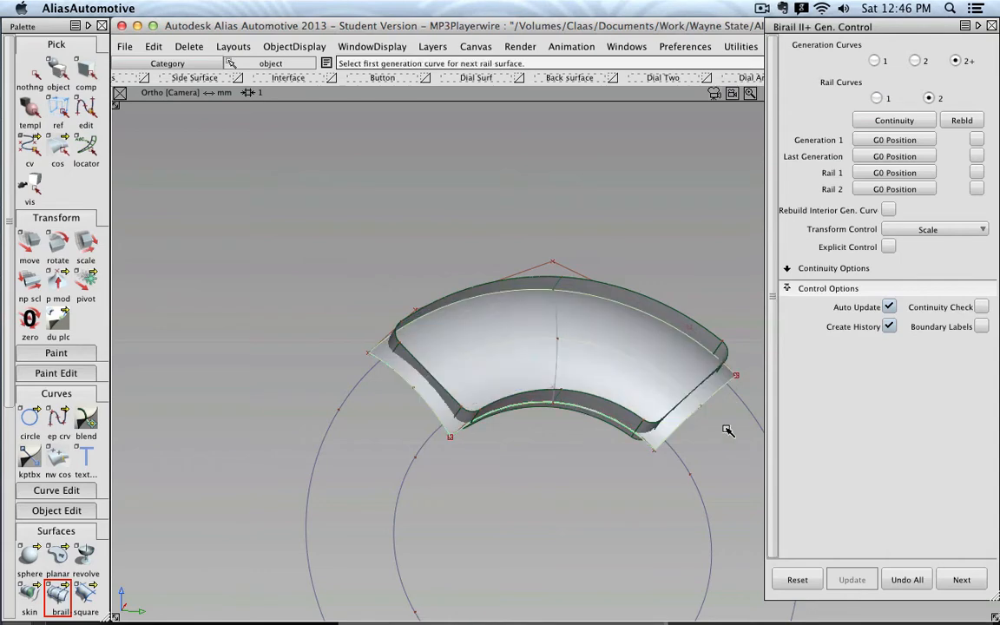
left_click(990, 26)
left_click(31, 72)
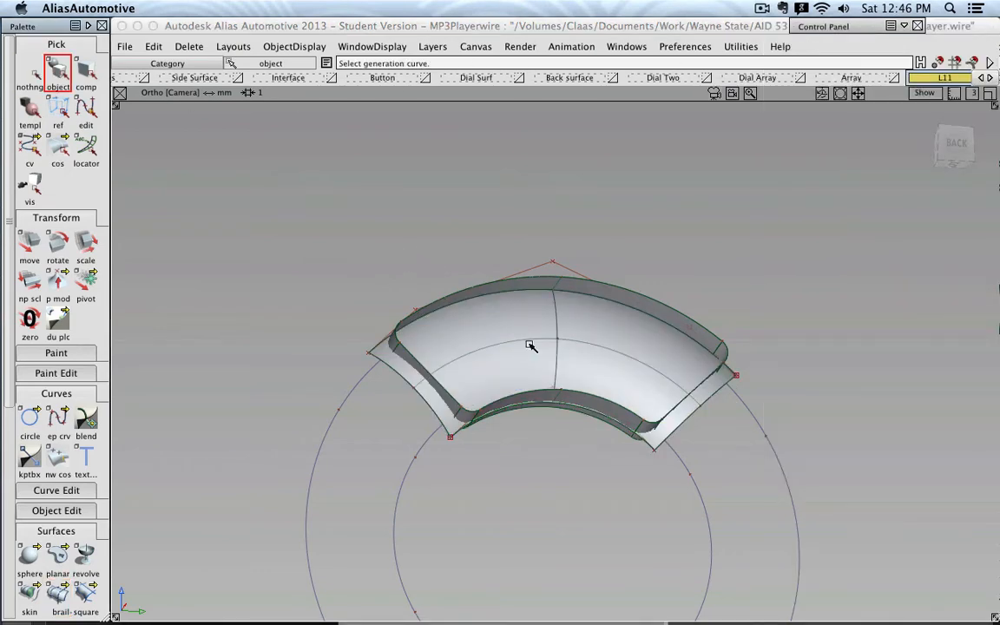
Step: Pick all the construction curves and circles around the dial and hide them, leaving only the surfaces
left_click_drag(530, 346, 579, 462, "alt+shift")
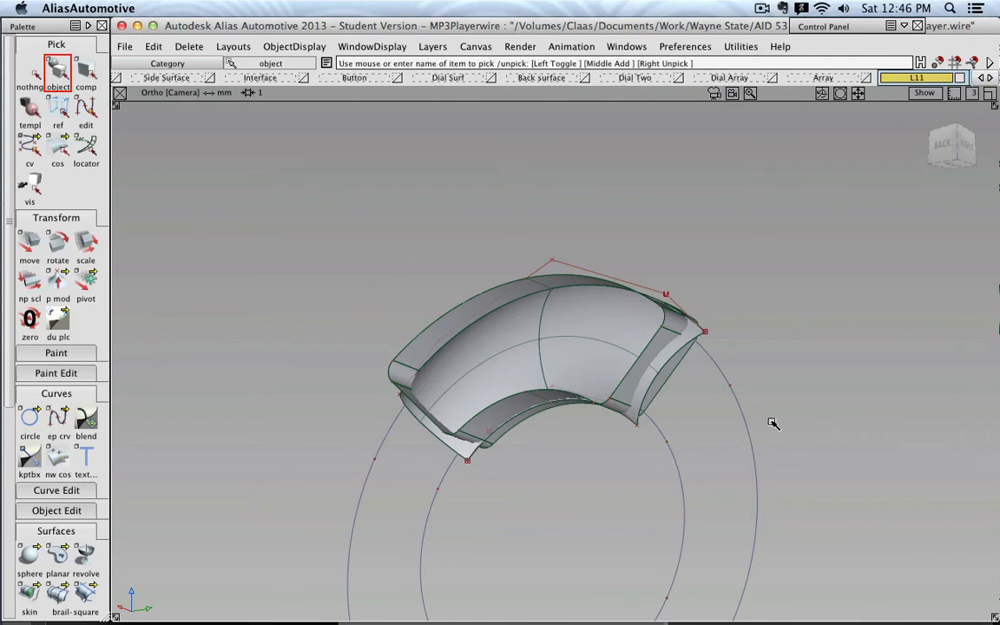
left_click(85, 69)
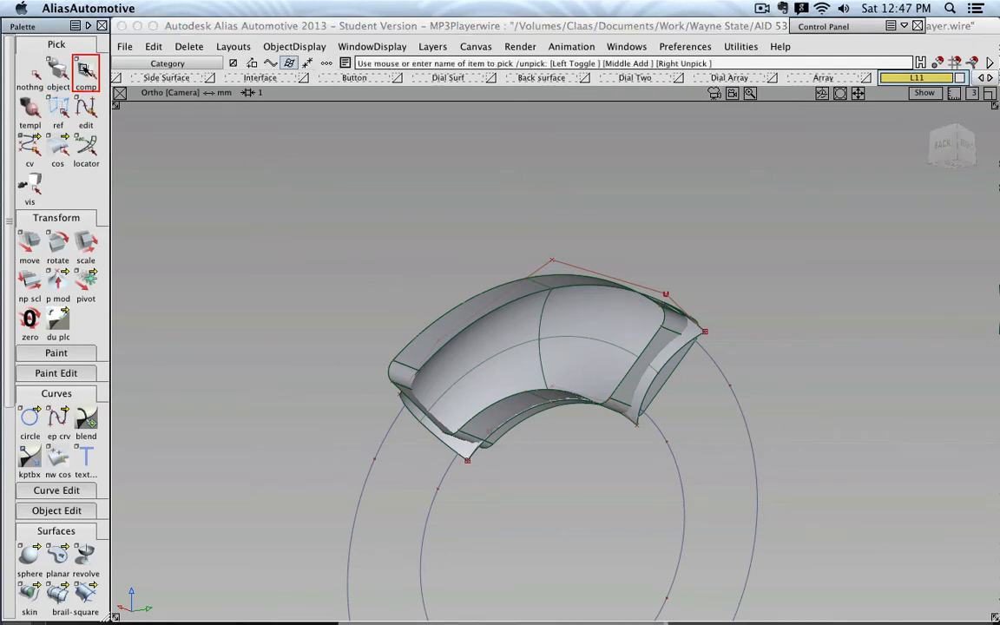
left_click(270, 64)
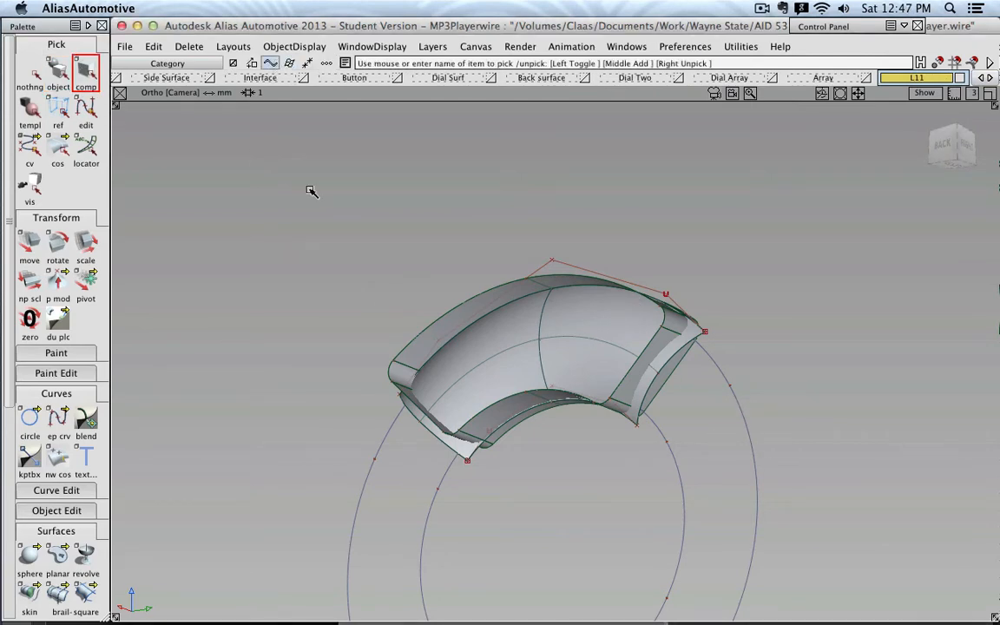
right_click_drag(310, 190, 376, 309, "alt+shift")
left_click_drag(360, 282, 651, 527)
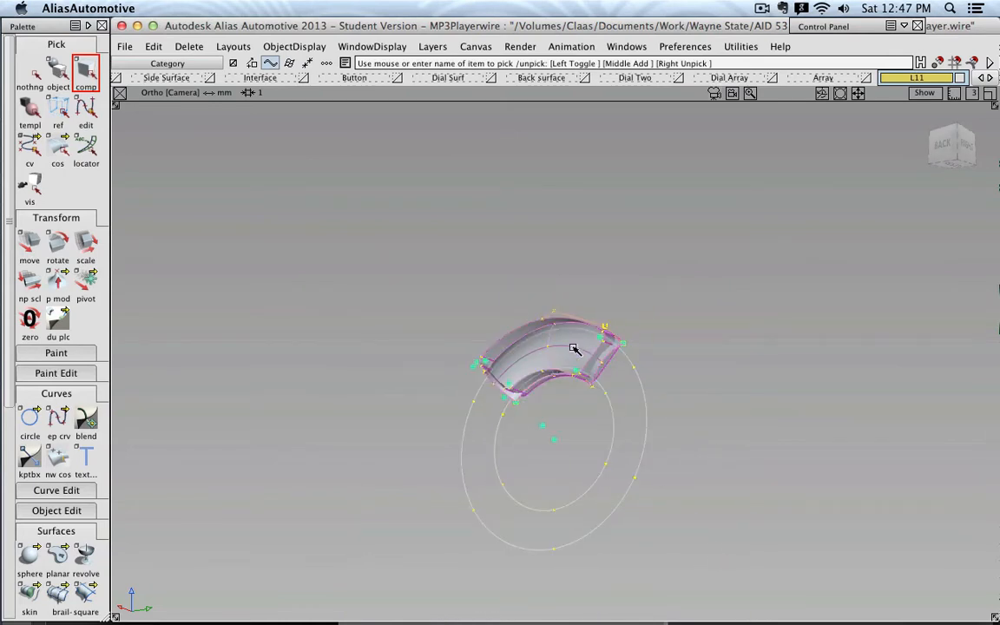
left_click(230, 47)
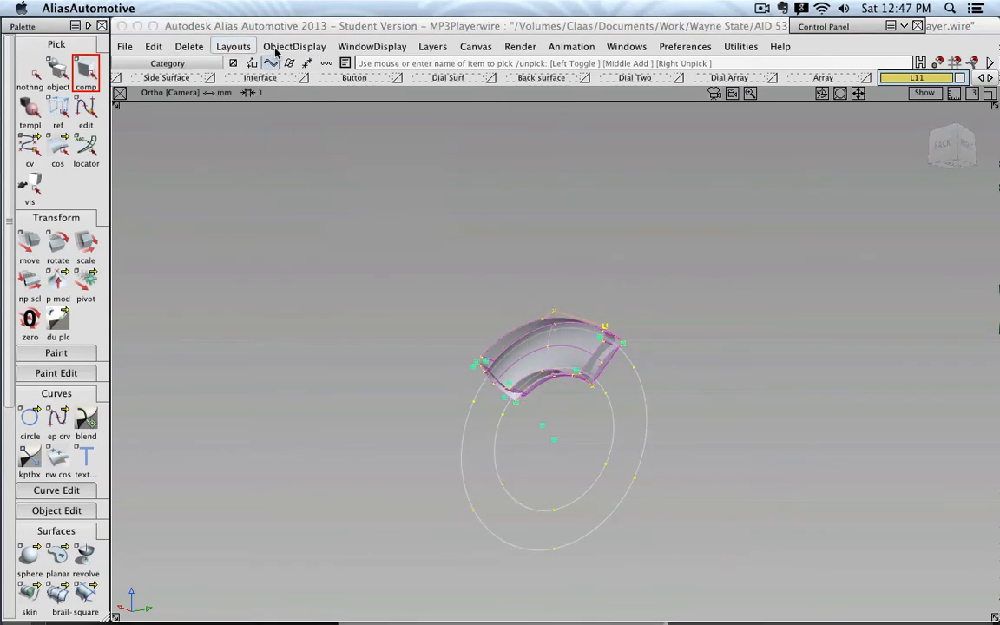
left_click(295, 47)
left_click(305, 103)
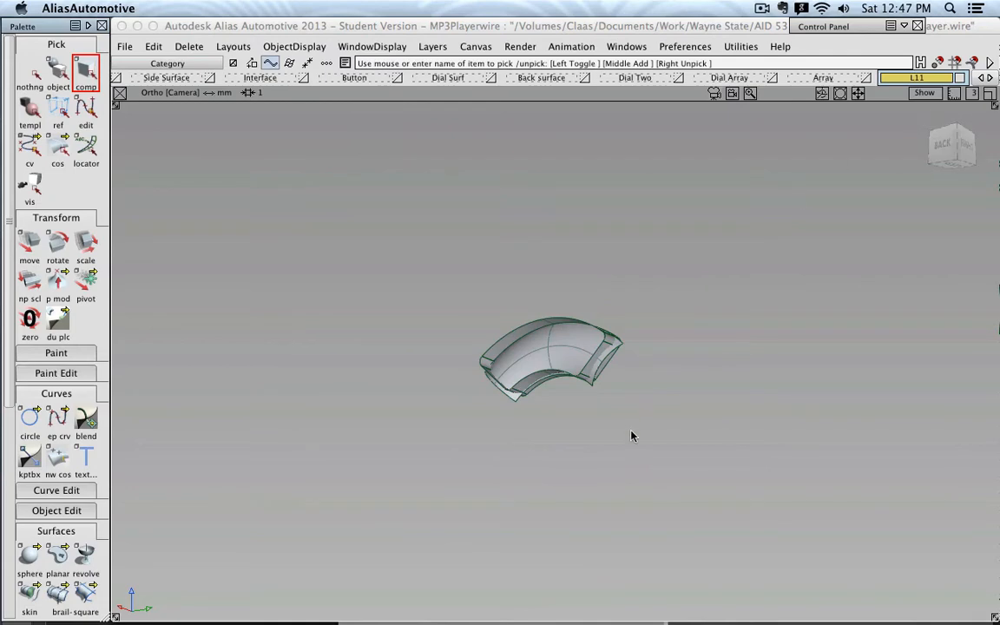
Step: Show the dial in the right view and start a surface fillet, keeping Chord construction, G1 Circular section and a chordal length of 1.0000
right_click_drag(632, 435, 599, 514, "alt+shift")
left_click_drag(599, 513, 593, 380, "alt+shift")
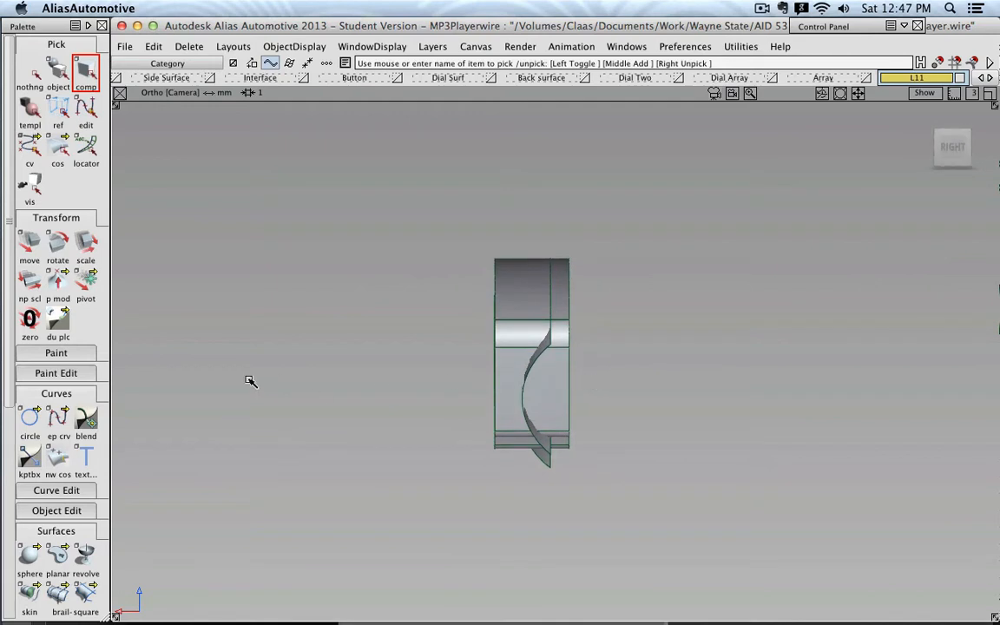
left_click(61, 219)
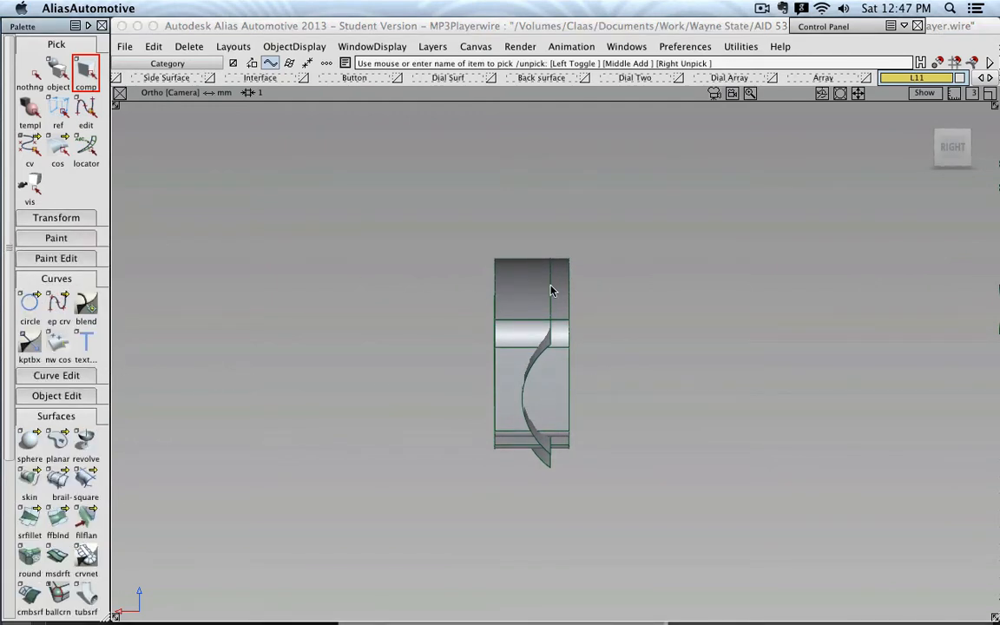
left_click_drag(540, 341, 687, 328, "alt+shift")
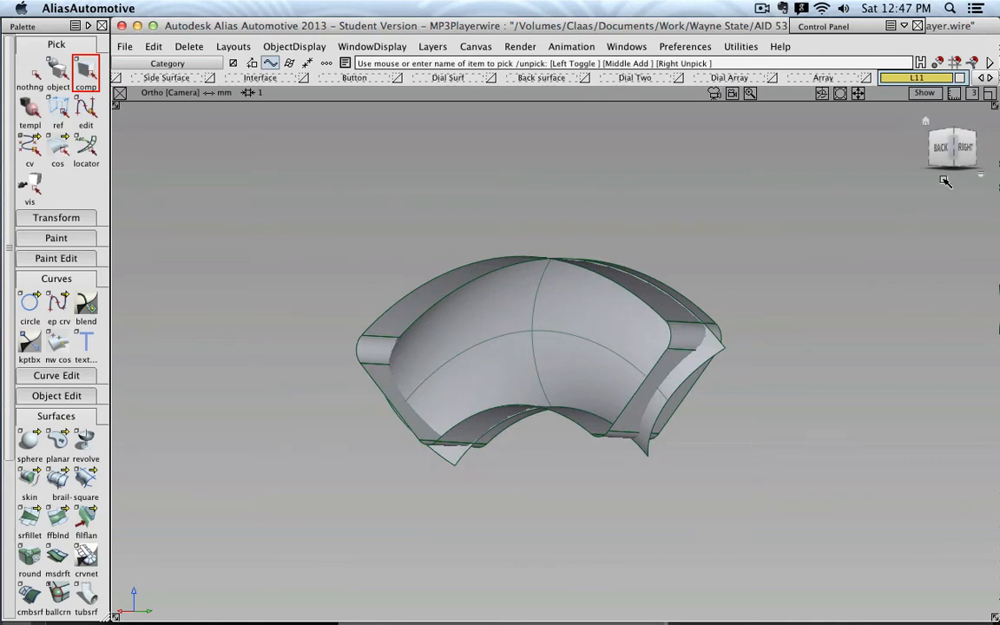
left_click(966, 150)
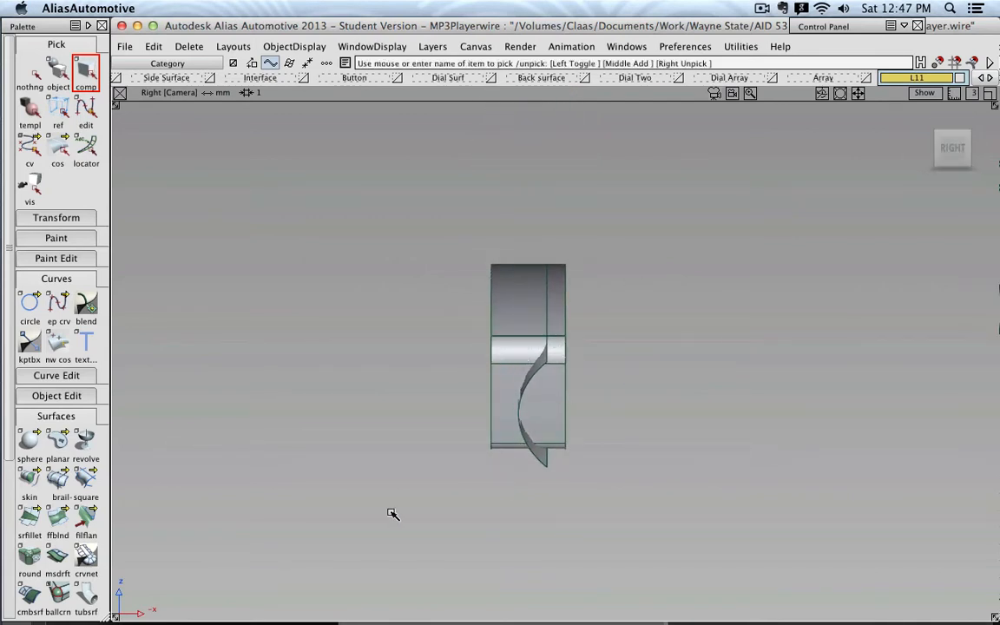
scroll(82, 372, "down", 1)
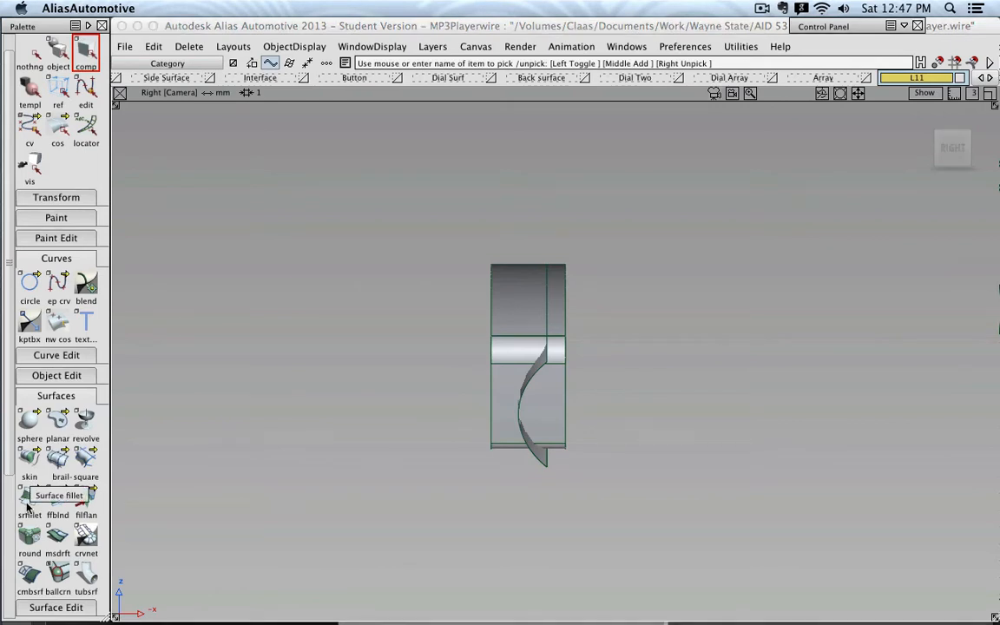
left_click(27, 507)
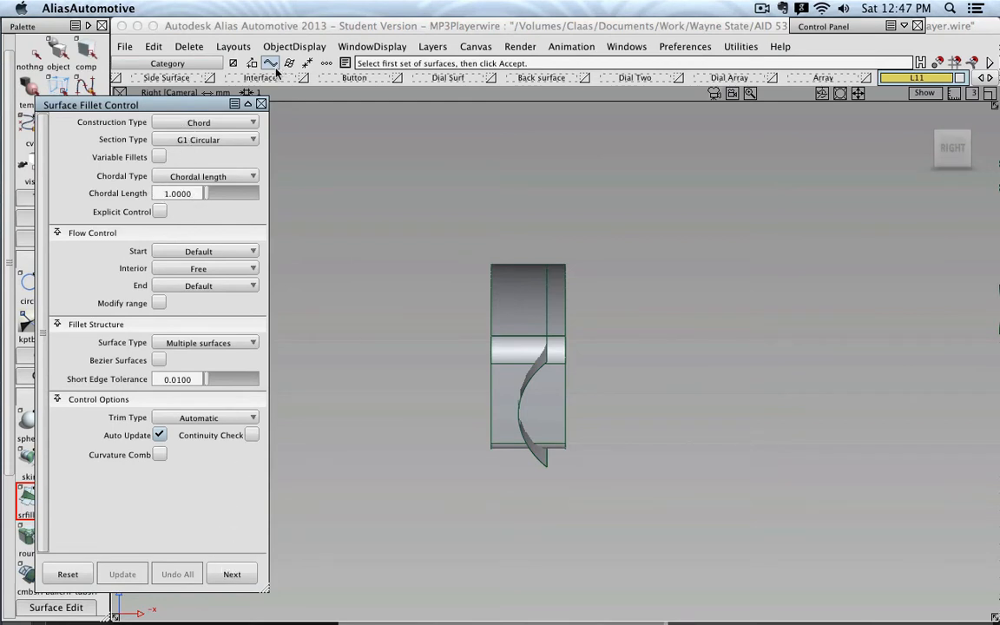
left_click(262, 103)
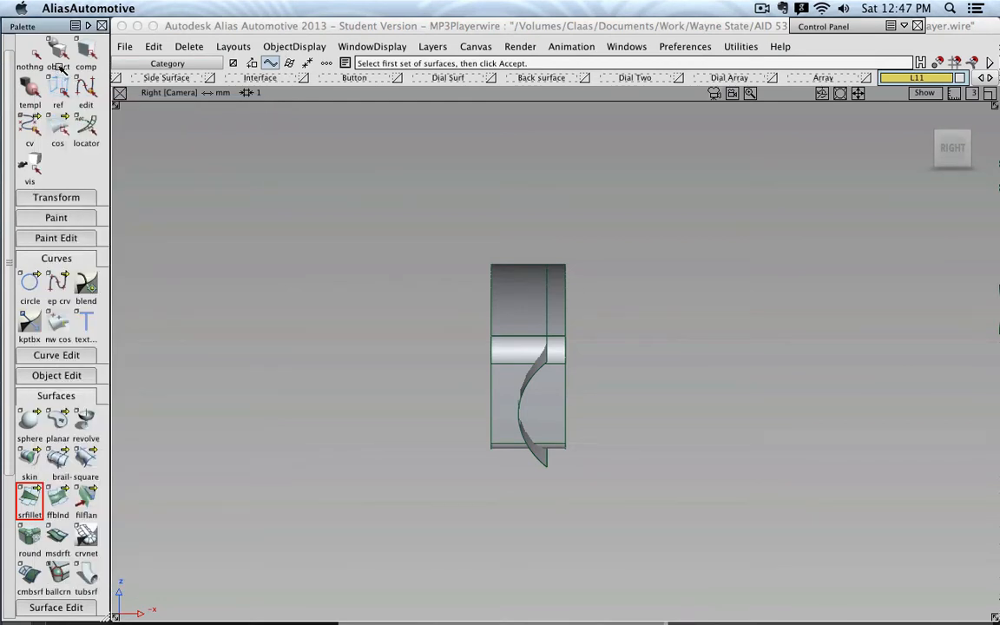
Step: Choose all the drafted wall surfaces around the dial as the first fillet set and accept them
left_click_drag(592, 220, 558, 456)
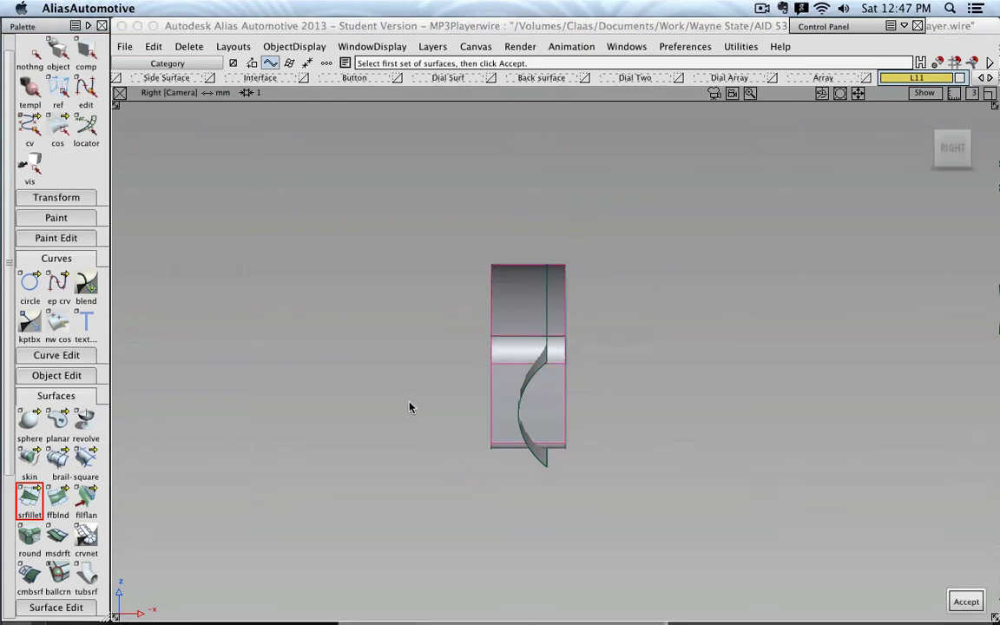
left_click_drag(410, 406, 674, 375, "alt+shift")
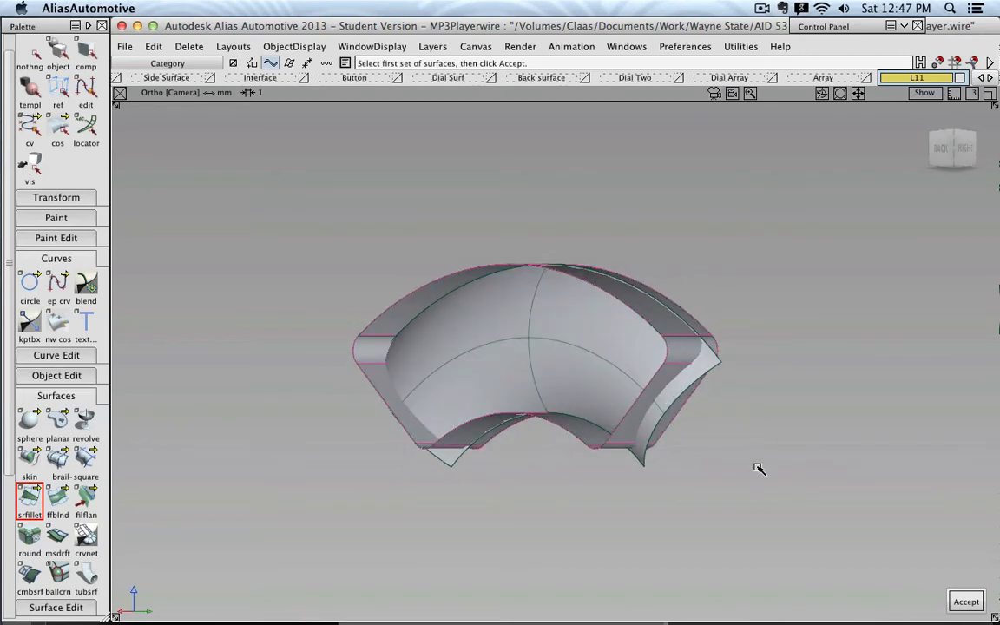
left_click_drag(736, 483, 689, 442, "alt+shift")
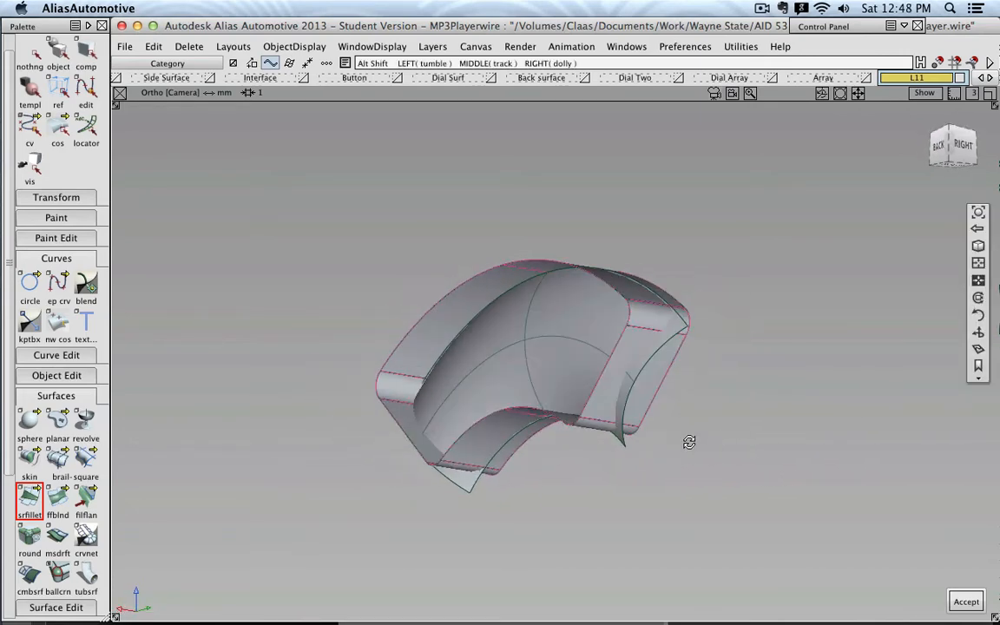
left_click(972, 603)
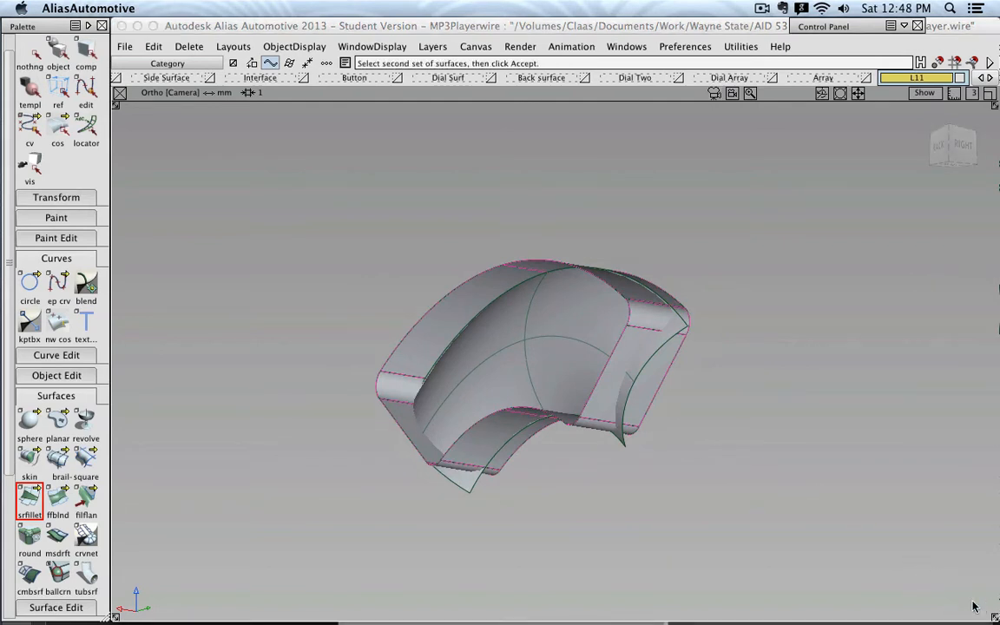
Step: Accept the curved birail surface as the second fillet set, build the fillet against the walls and clear the selection
left_click(685, 330)
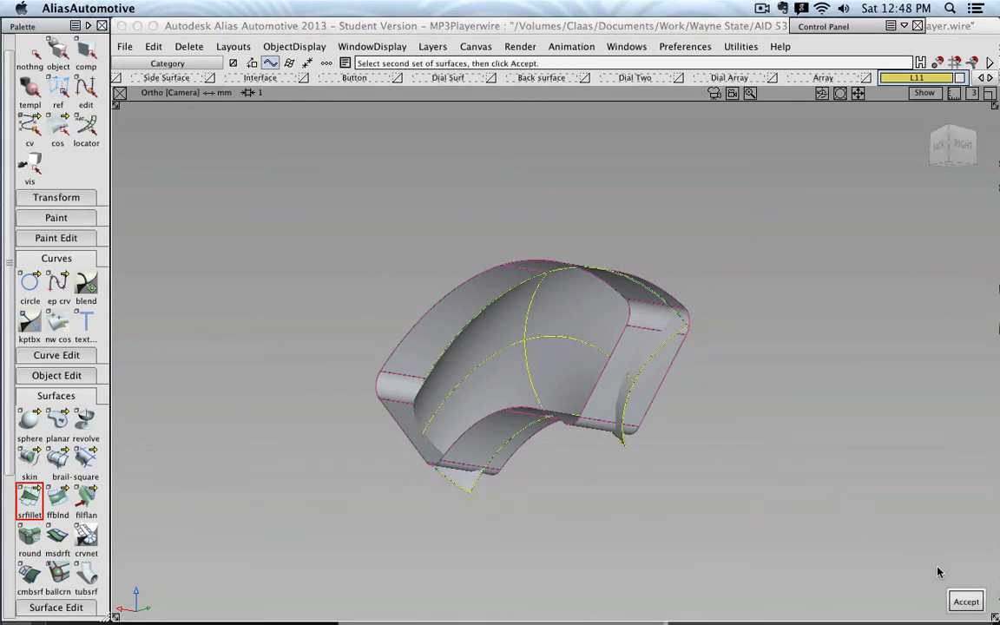
left_click(969, 602)
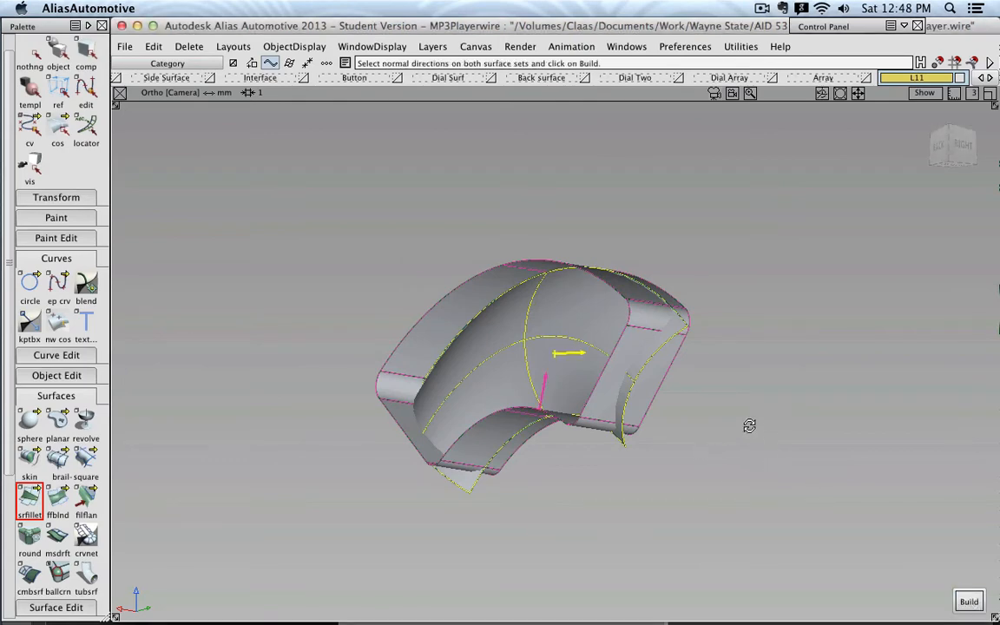
mouse_move(683, 415)
left_mouse_down("alt+shift")
mouse_move(628, 393)
mouse_move(718, 413)
mouse_move(689, 395)
left_mouse_up("alt+shift")
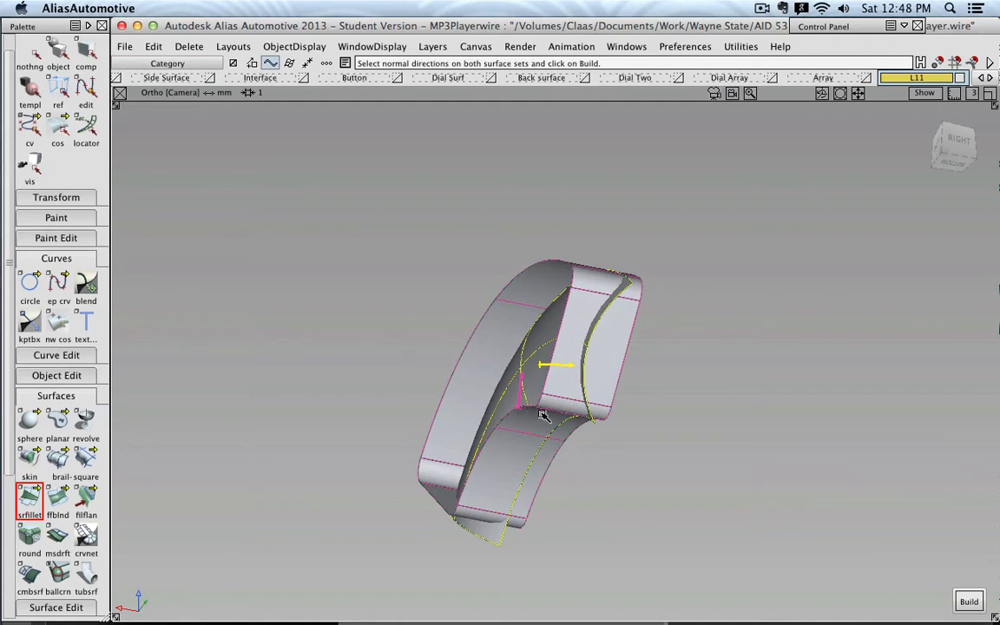
left_click(968, 601)
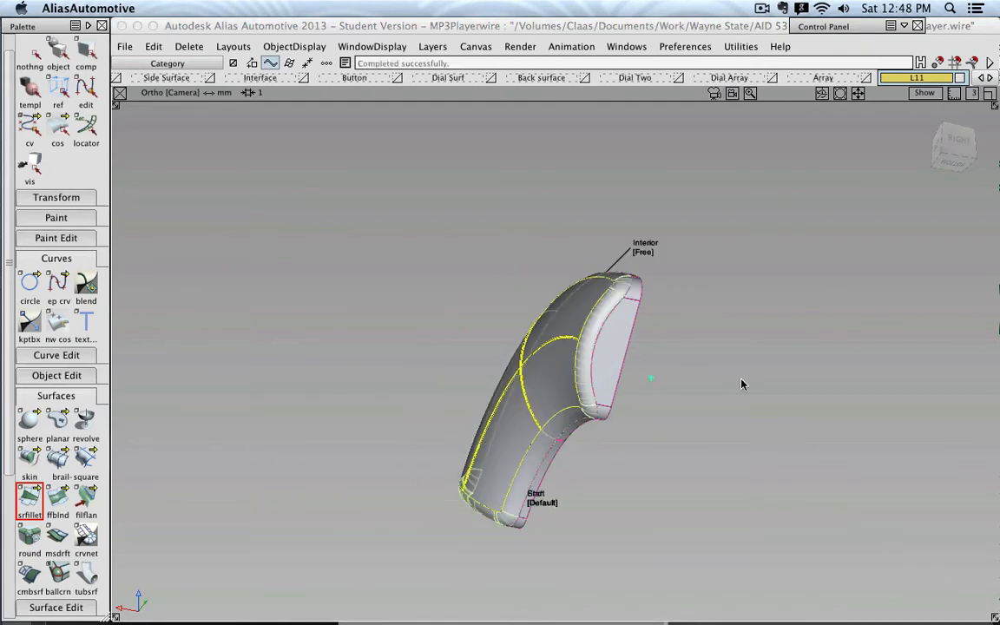
left_click_drag(591, 261, 544, 372, "alt+shift")
left_click(29, 52)
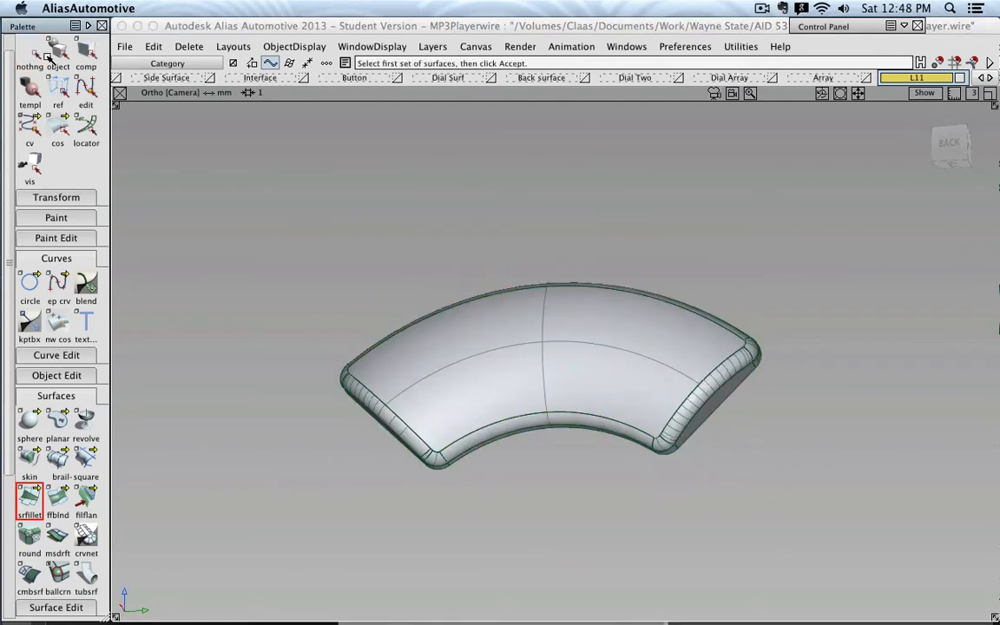
Step: Display the grid and the construction curves around the dial in the back view and save the file
left_click(57, 53)
left_click_drag(710, 339, 549, 465, "alt+shift")
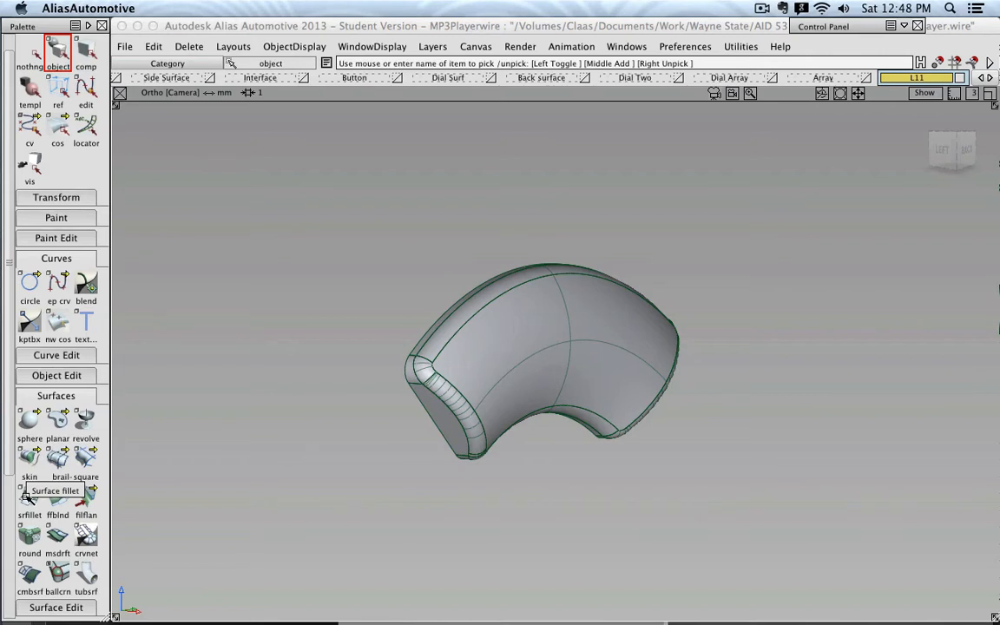
left_click_drag(388, 425, 315, 432, "alt+shift")
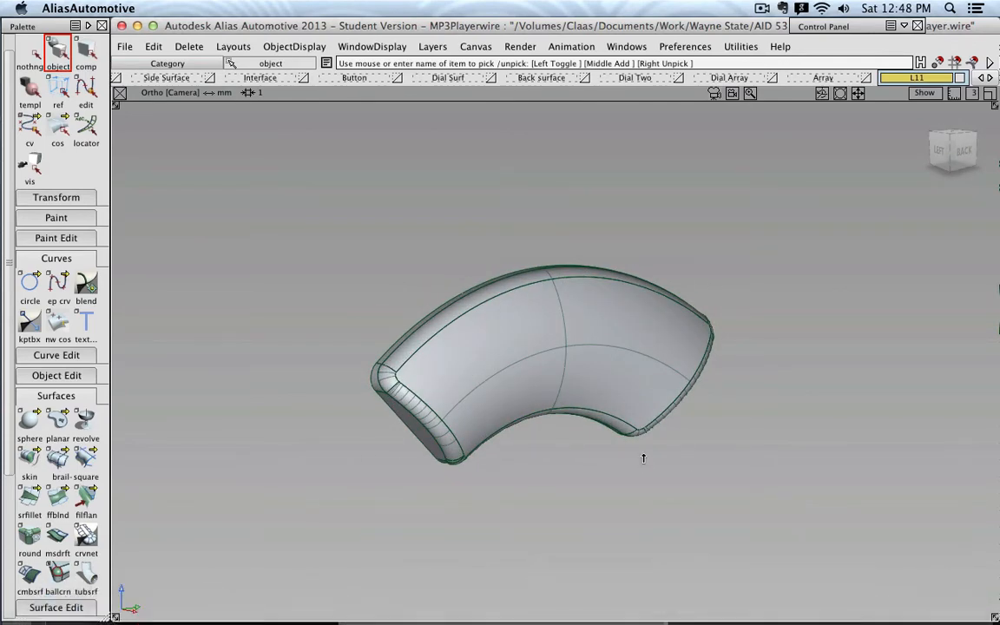
left_click(948, 154)
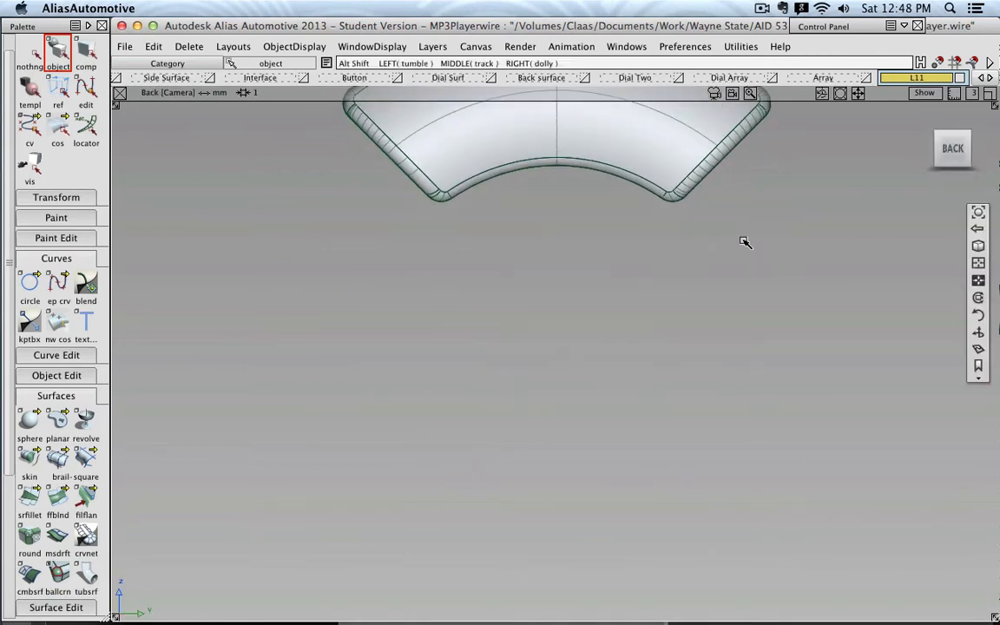
left_click(54, 52)
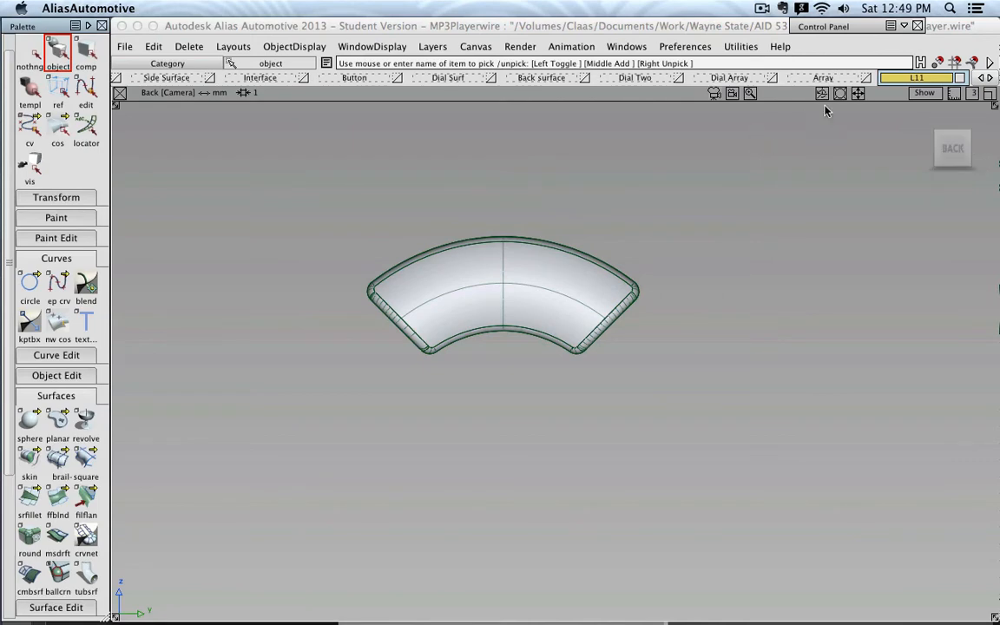
left_click(928, 94)
left_click(880, 185)
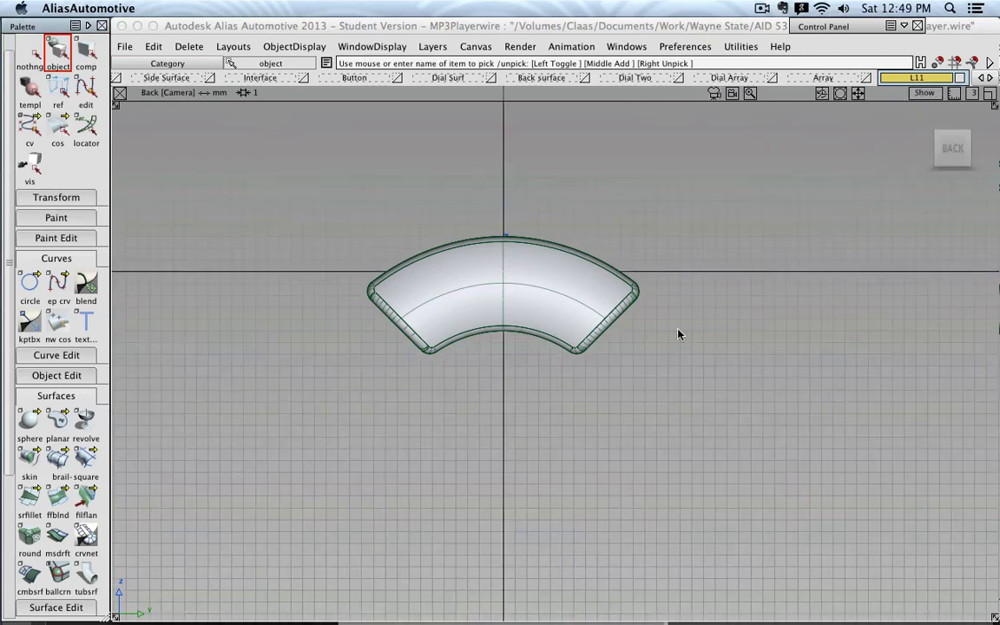
left_click(184, 73)
left_click(116, 79)
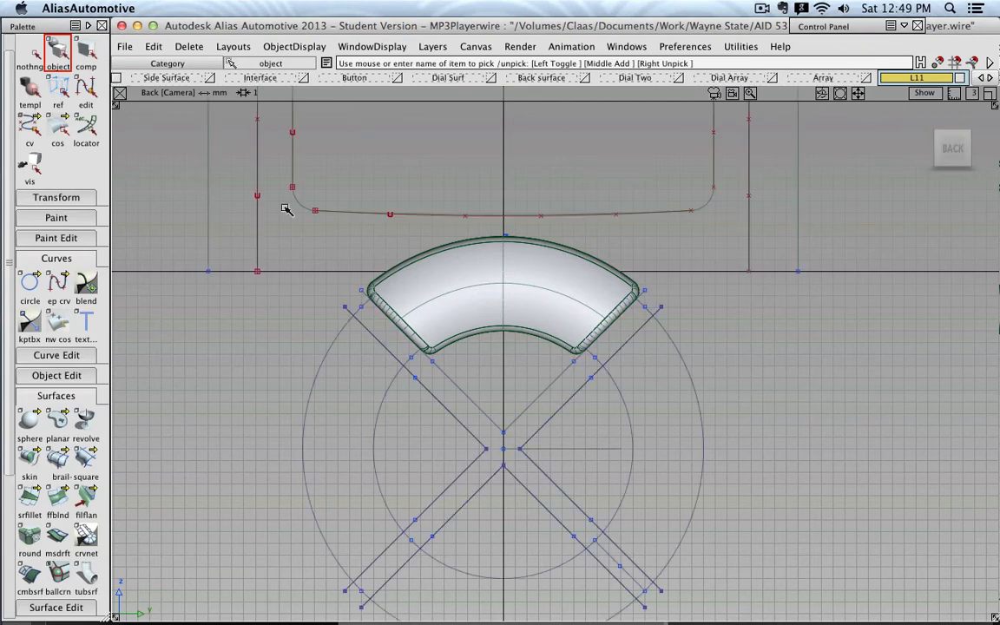
left_click(128, 47)
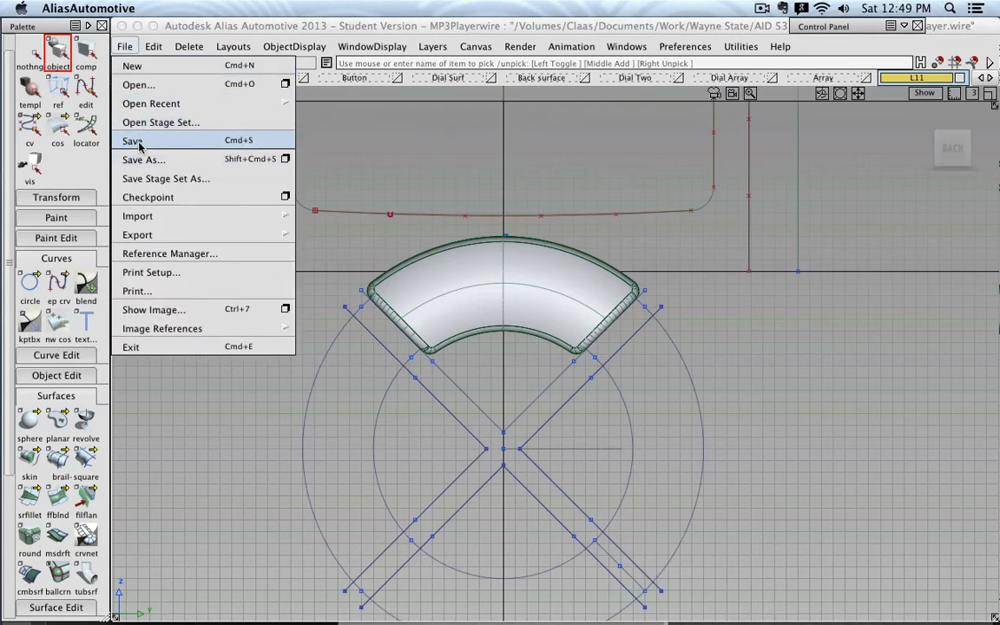
left_click(127, 137)
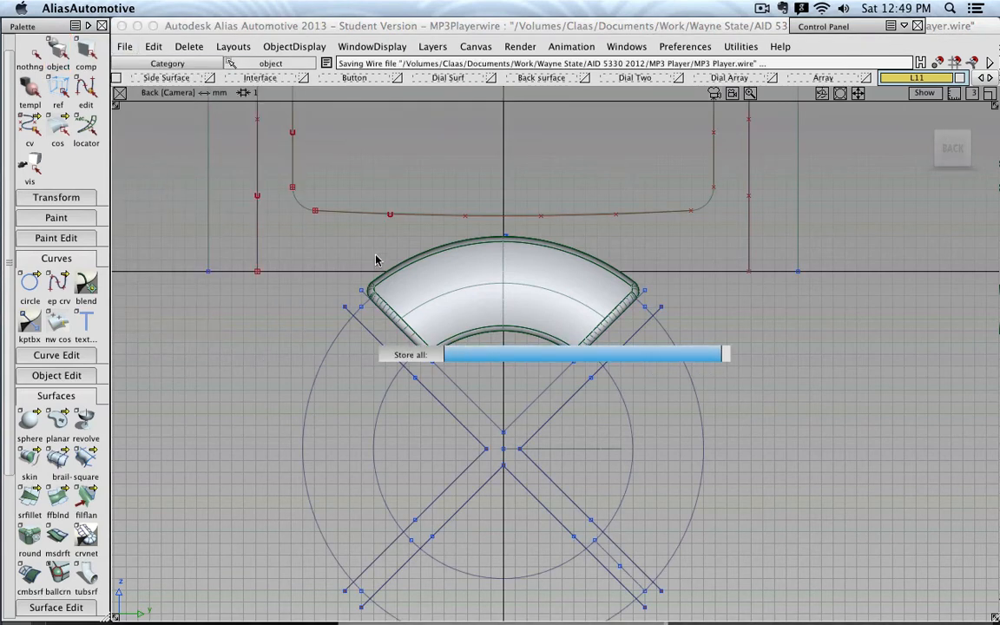
Step: Move the pivot of the curved birail surface to the centre of the construction circles and clear the selection
left_click(484, 282)
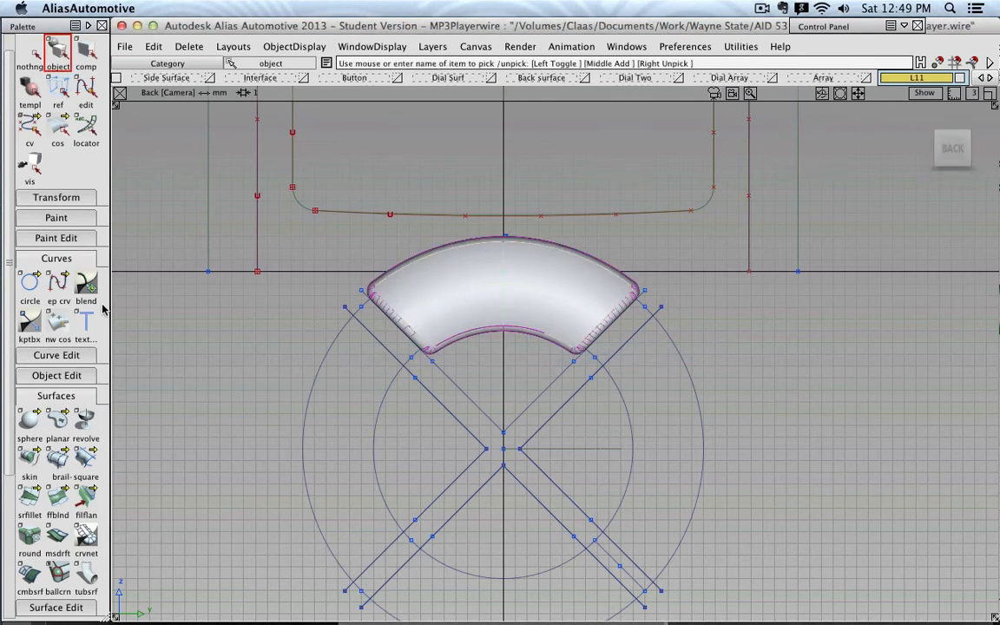
left_click(56, 198)
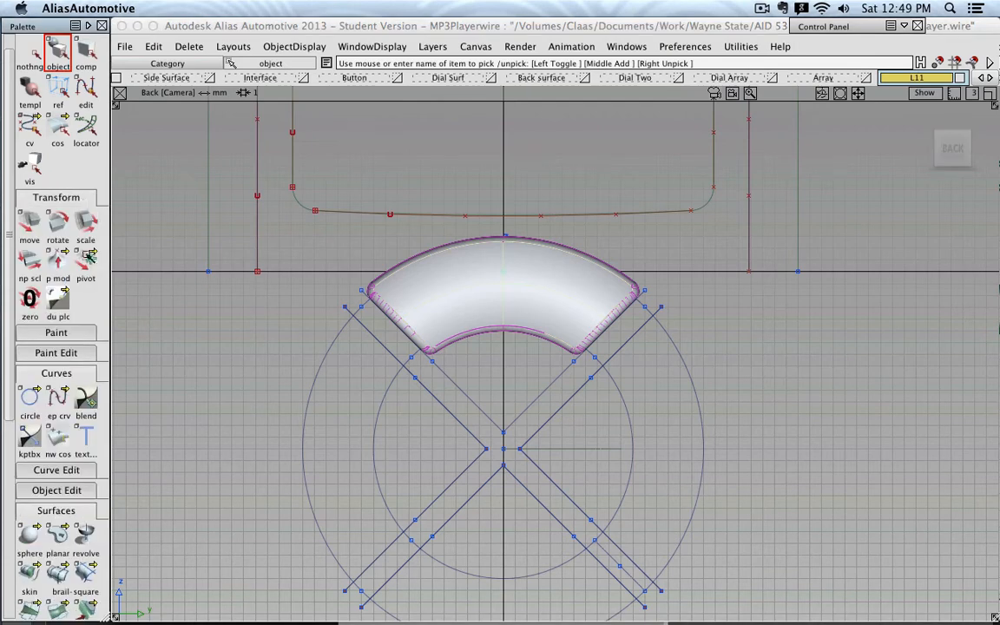
left_click(86, 262)
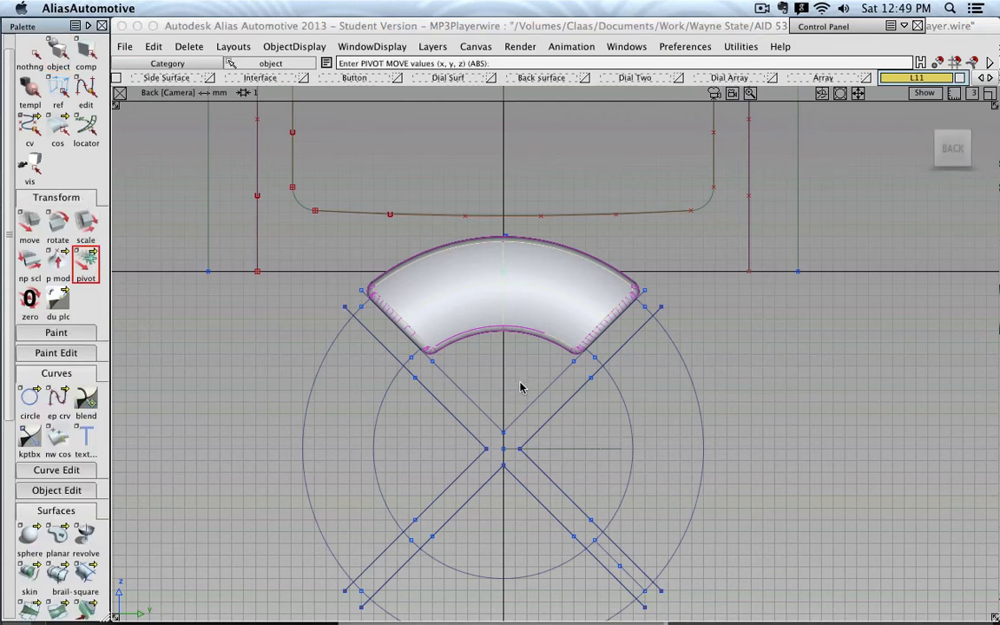
left_click_drag(514, 391, 506, 449, "alt")
left_click(29, 54)
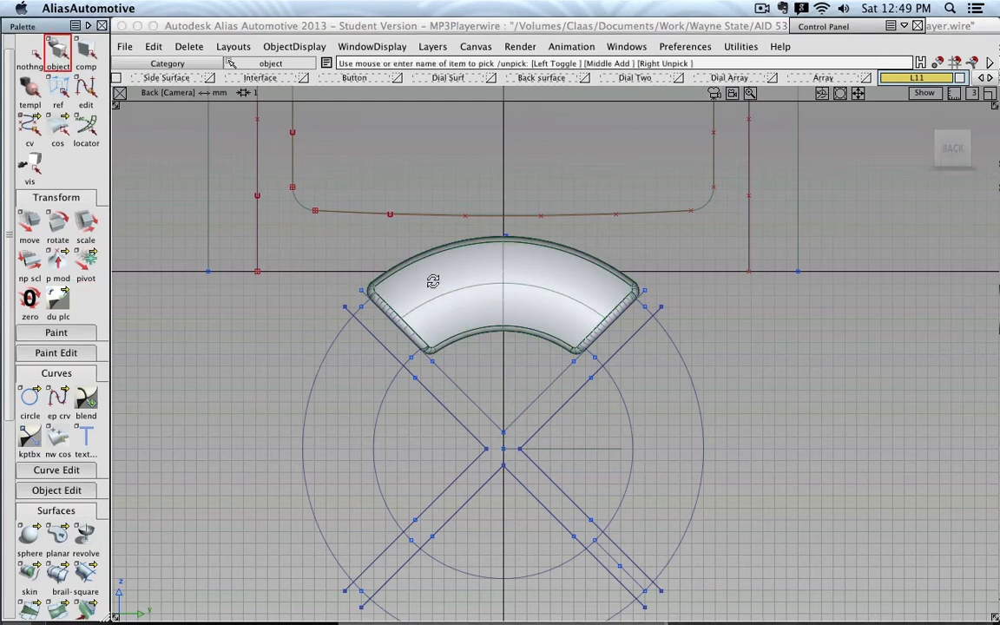
Step: Pick the fillet surface, snap its pivot to the circles' centre at 0, 0, -15 in the back view and clear the selection
left_click_drag(431, 278, 432, 341, "alt+shift")
right_click_drag(432, 342, 332, 328, "alt+shift")
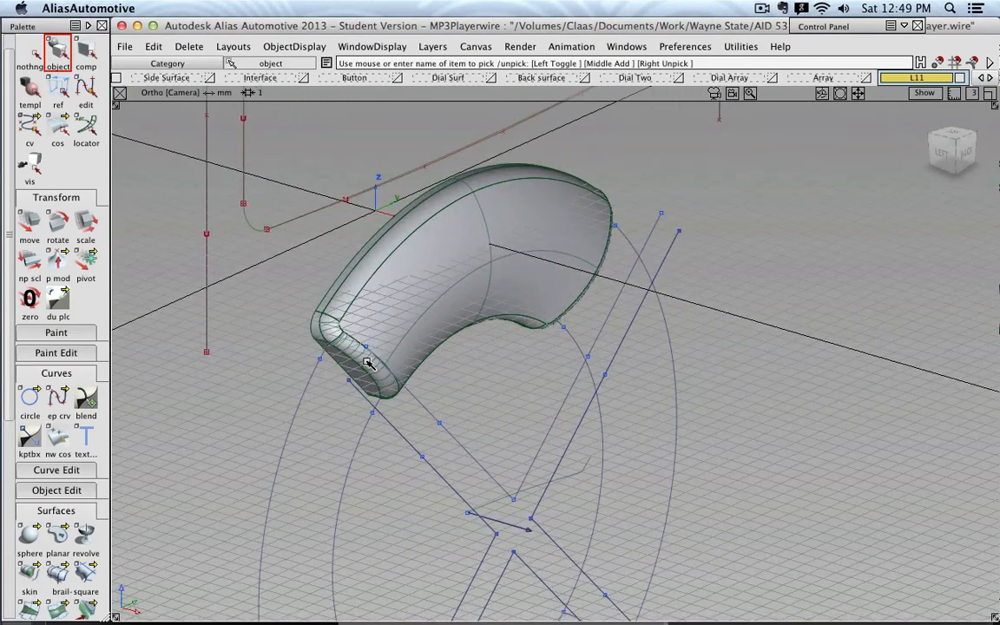
left_click(391, 322)
left_click(962, 150)
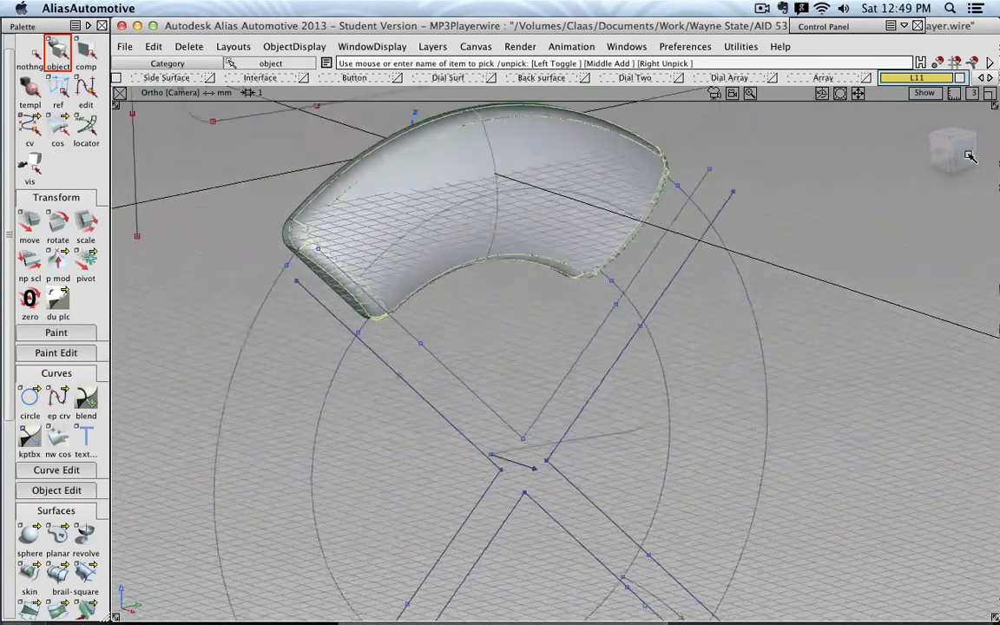
left_click(86, 258)
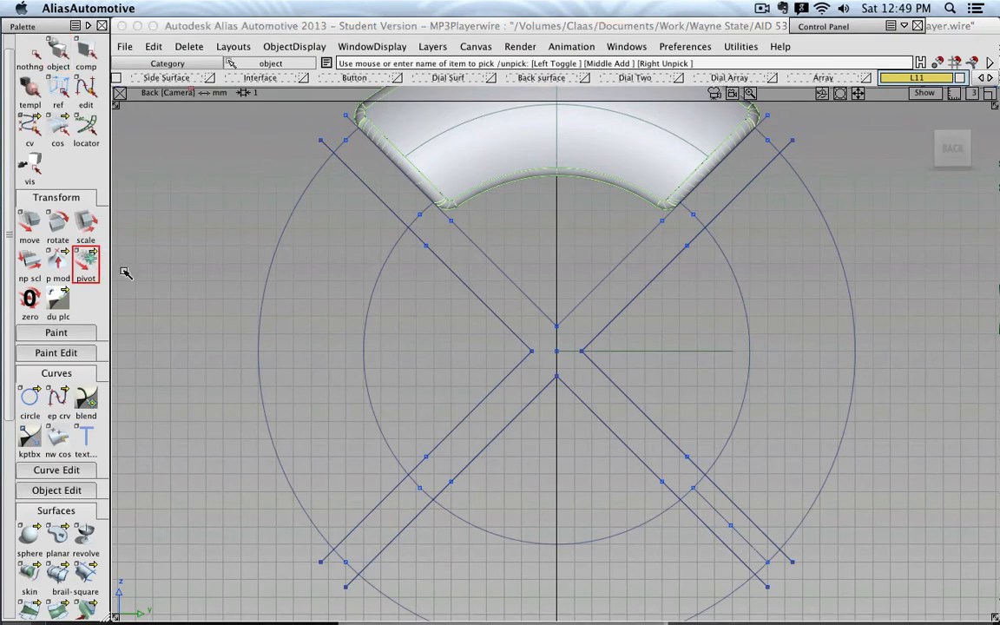
left_click_drag(591, 309, 559, 355)
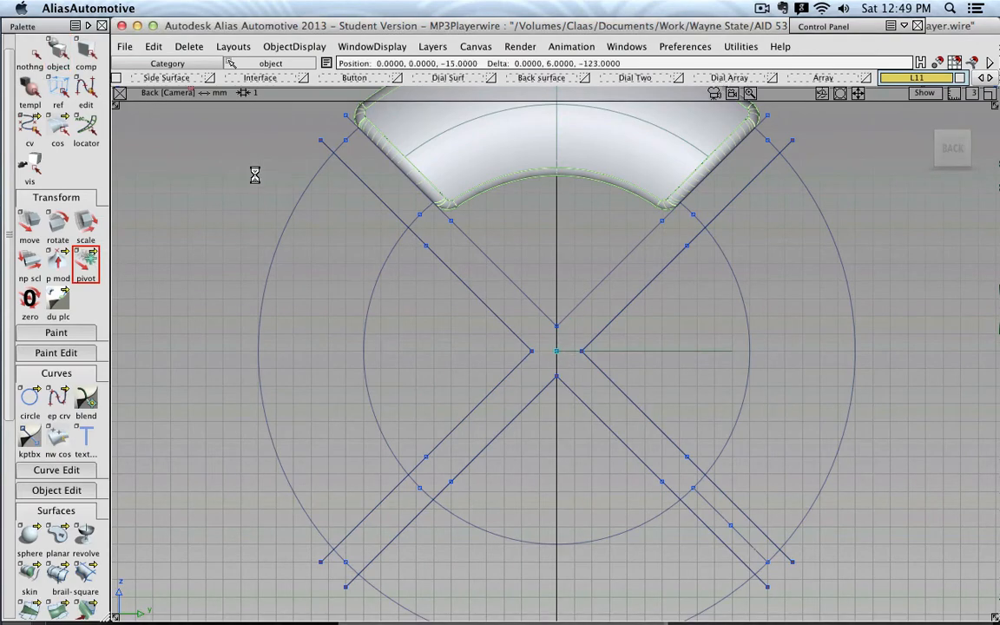
left_click(33, 58)
Step: Snap the drafted wall surfaces' pivot to the circles' centre at 0, 0, -15, hide the construction curves and clear the selection
left_click(57, 53)
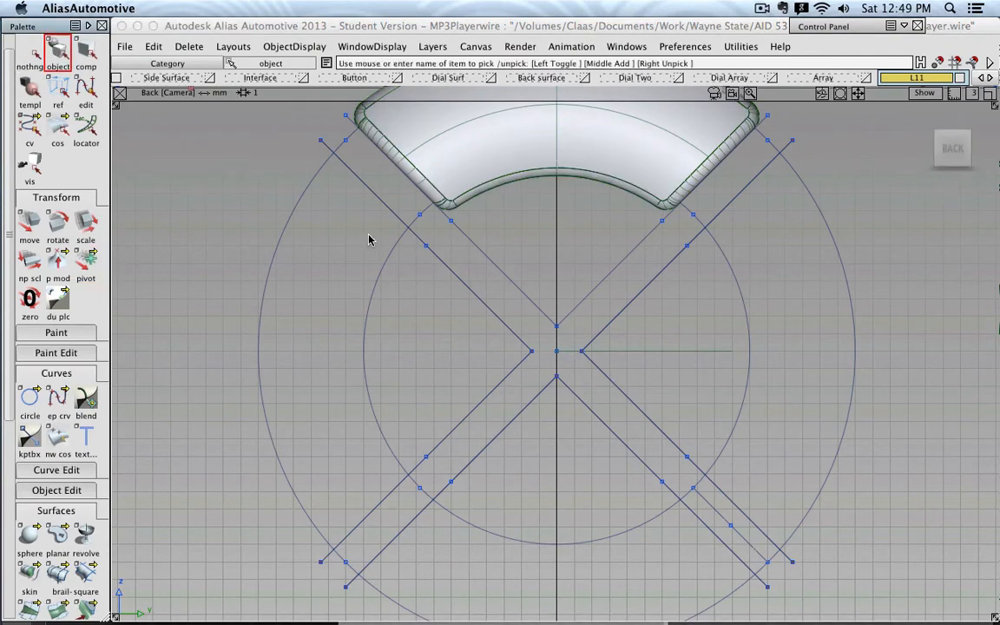
left_click_drag(425, 265, 672, 296, "alt+shift")
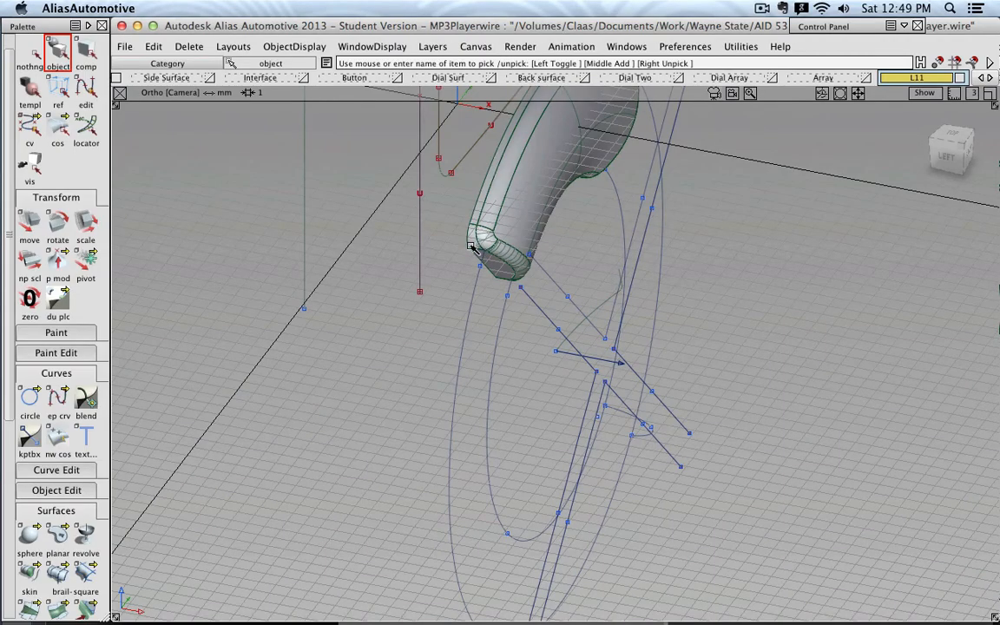
left_click(486, 251)
left_click_drag(534, 336, 625, 286, "alt+shift")
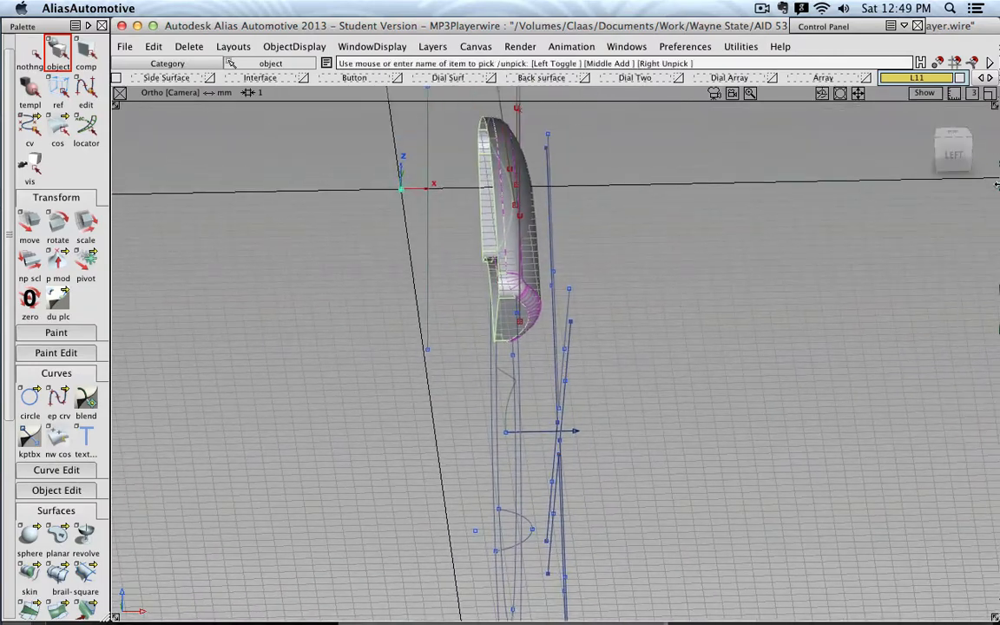
left_click(965, 149)
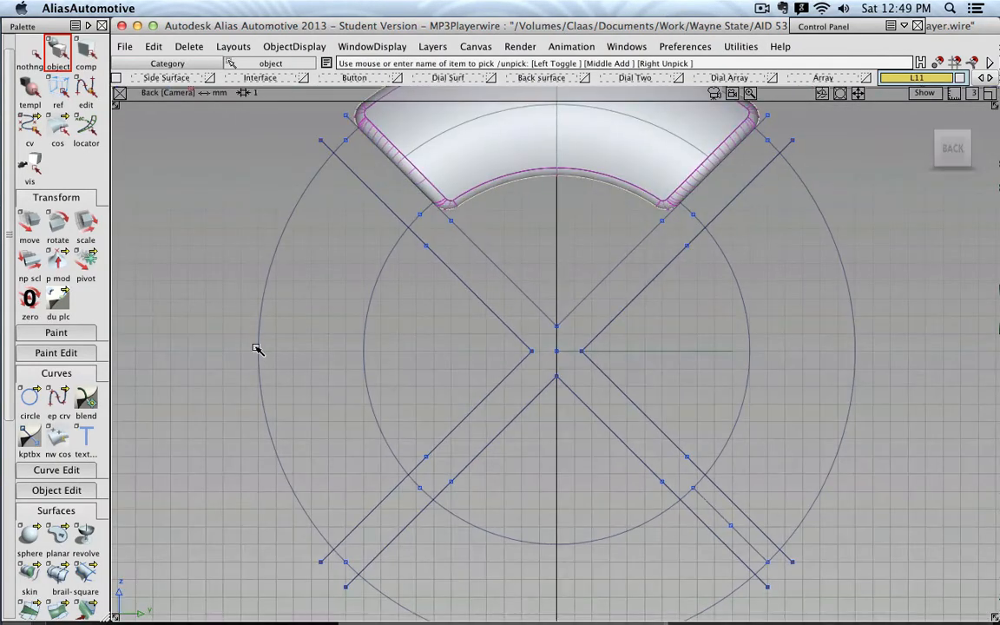
left_click(85, 263)
left_click(552, 348)
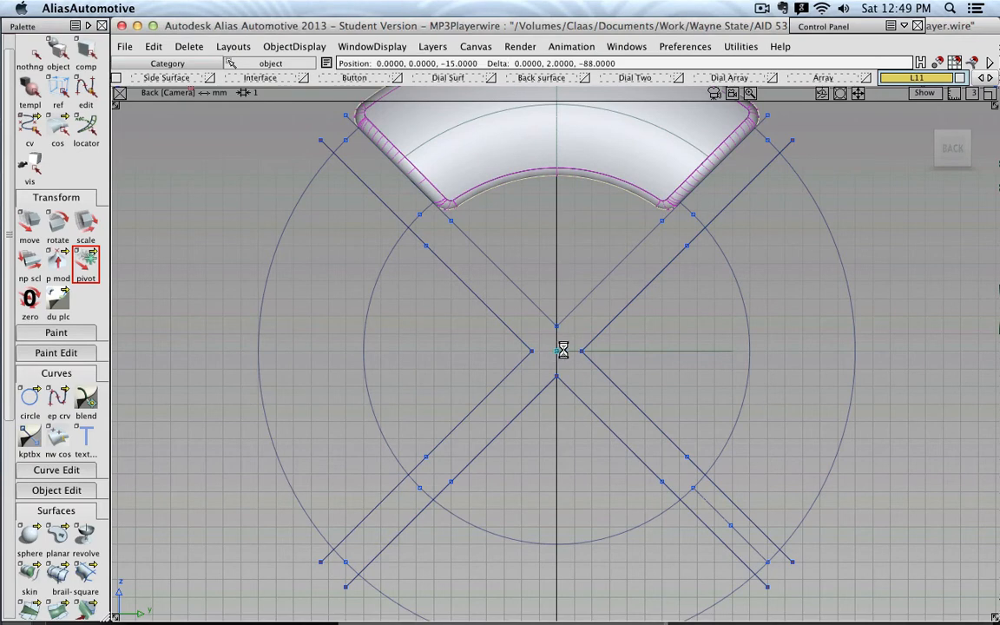
middle_click_drag(541, 237, 540, 292, "alt+shift")
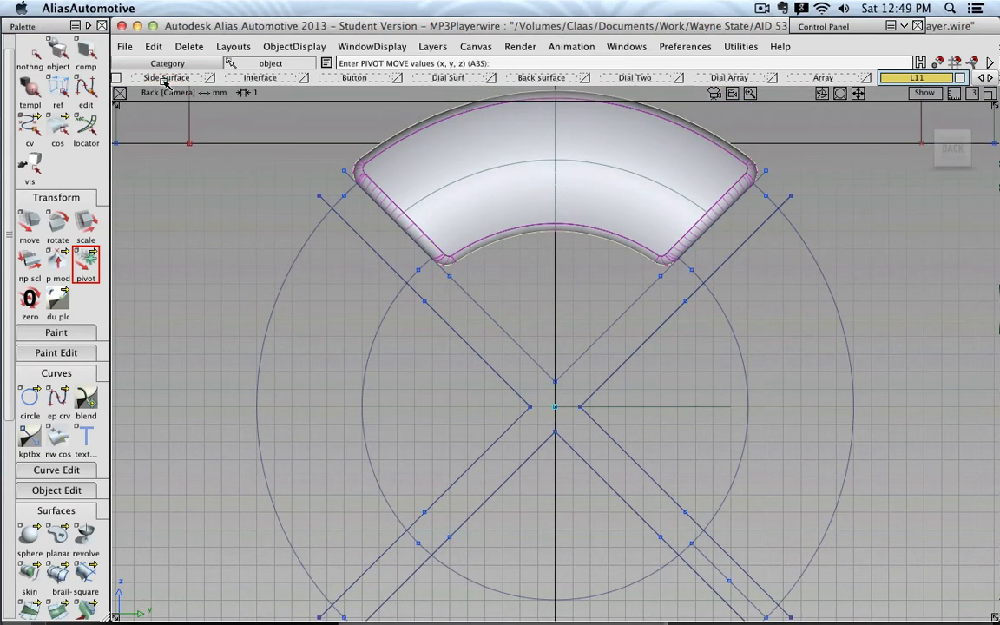
left_click(115, 77)
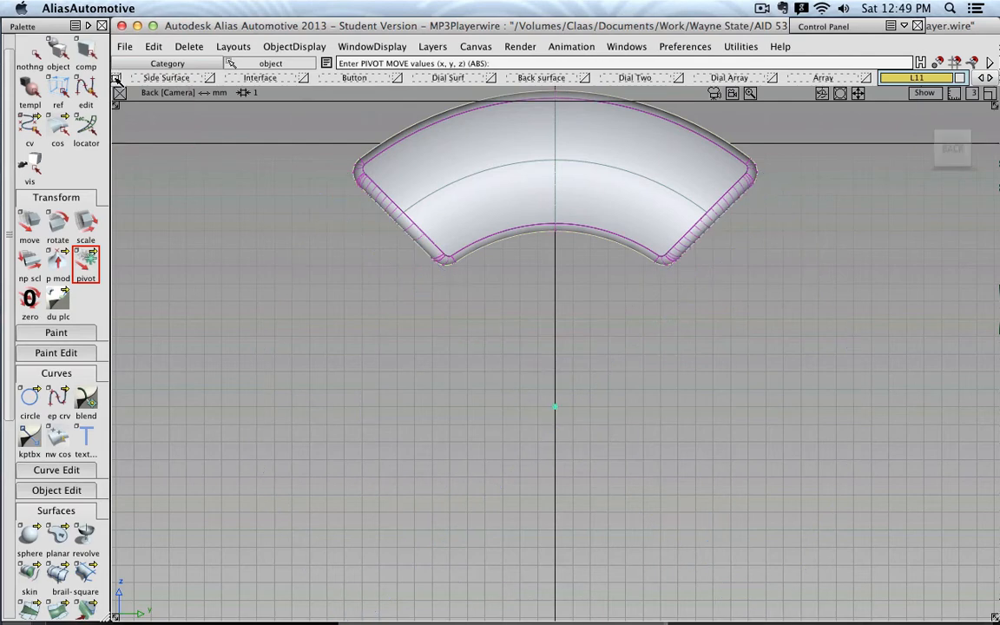
left_click(29, 52)
Step: Pick the curved surface, the fillet and the walls in turn to check that each pivot sits at the dial's centre
left_click(57, 51)
left_click(453, 184)
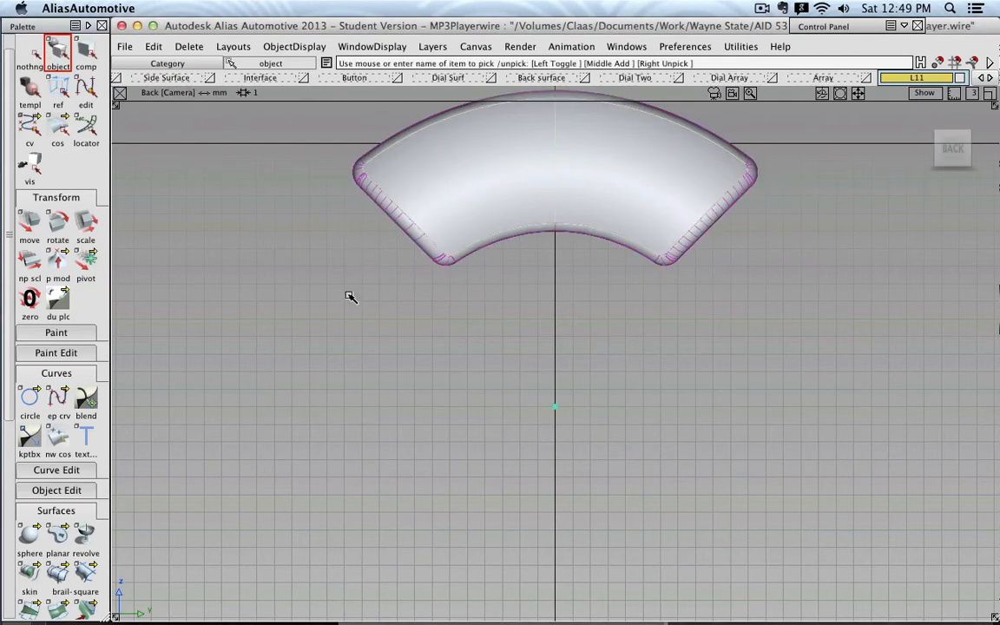
left_click_drag(350, 295, 395, 241, "ctrl+shift")
left_click(356, 198)
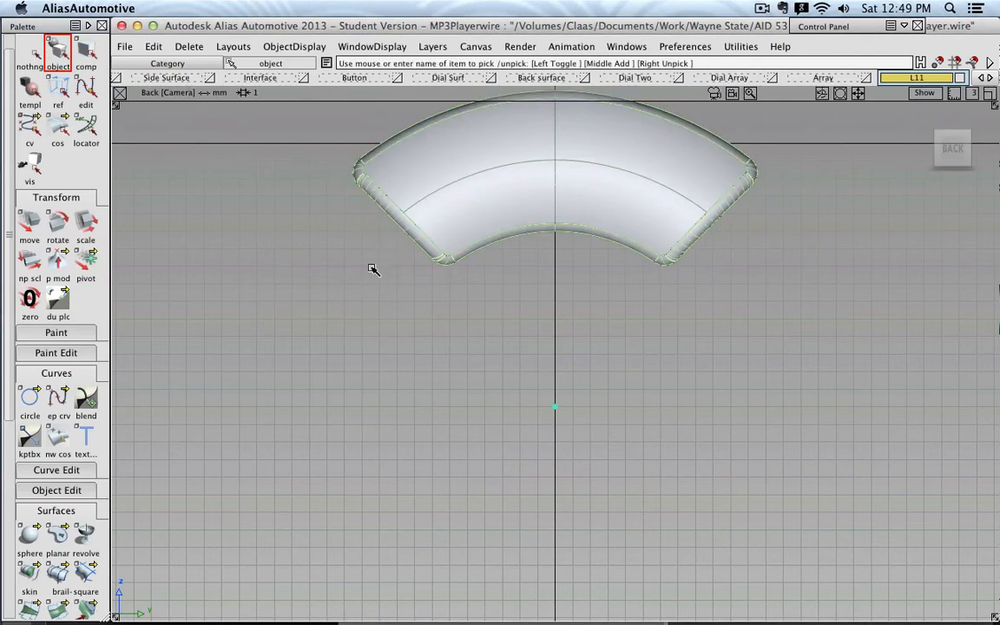
left_click_drag(327, 259, 446, 266, "ctrl+shift")
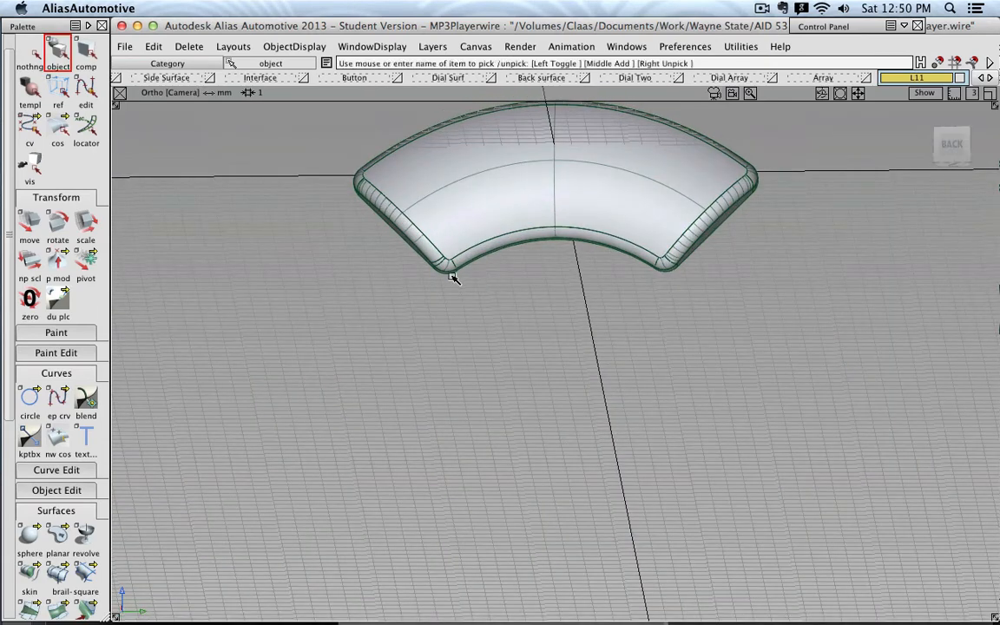
left_click(447, 266)
left_click_drag(266, 272, 263, 236, "ctrl+shift")
left_click(950, 142)
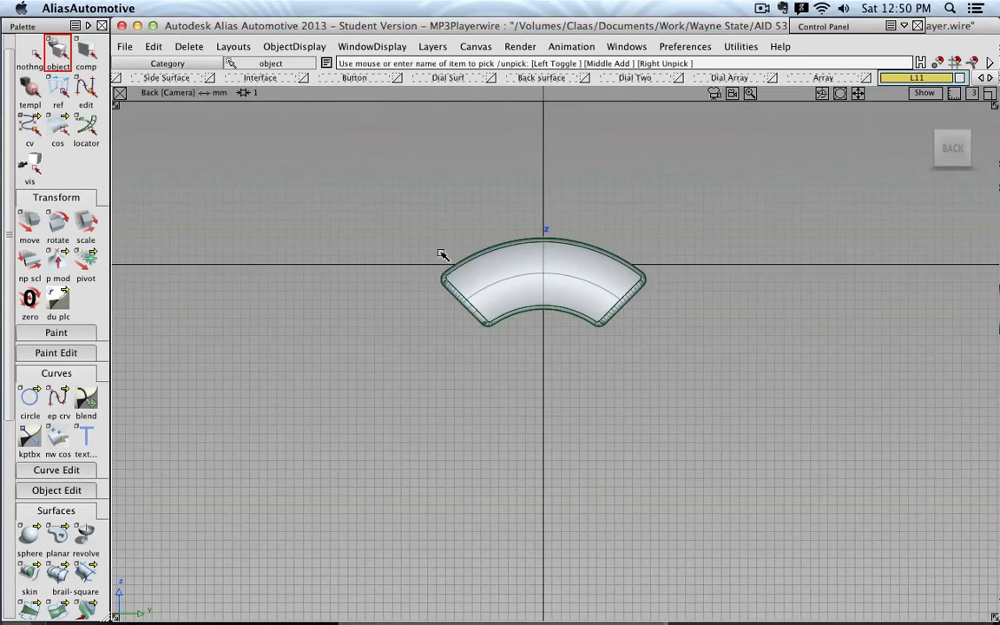
Step: Duplicate all the dial segment's surfaces as 3 grouped instances with an X rotation of 90 in XYZ space, then clear the selection
left_click(58, 57)
left_click_drag(379, 192, 676, 356)
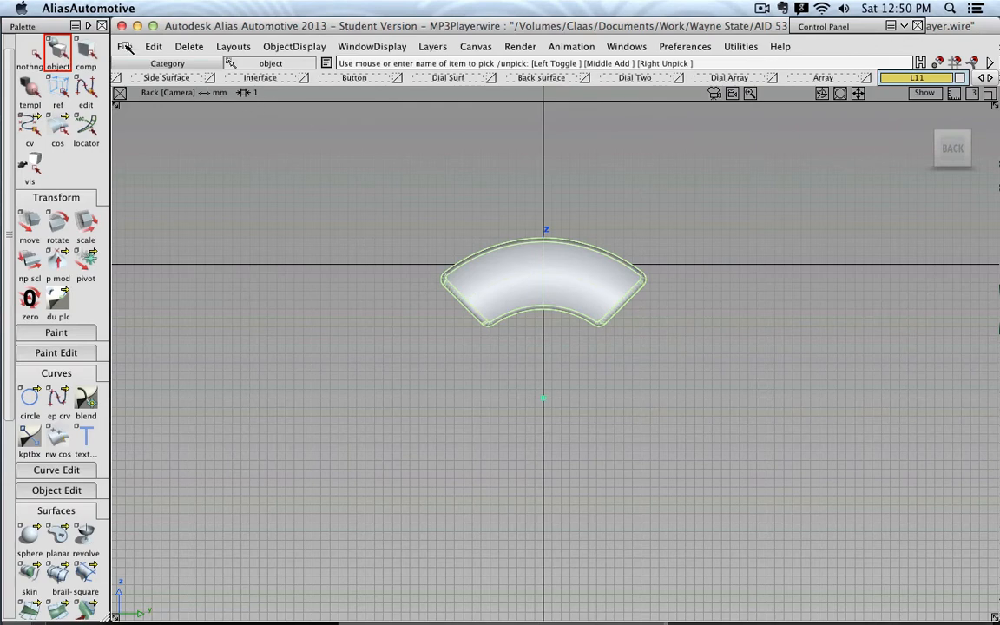
left_click(153, 46)
mouse_move(252, 232)
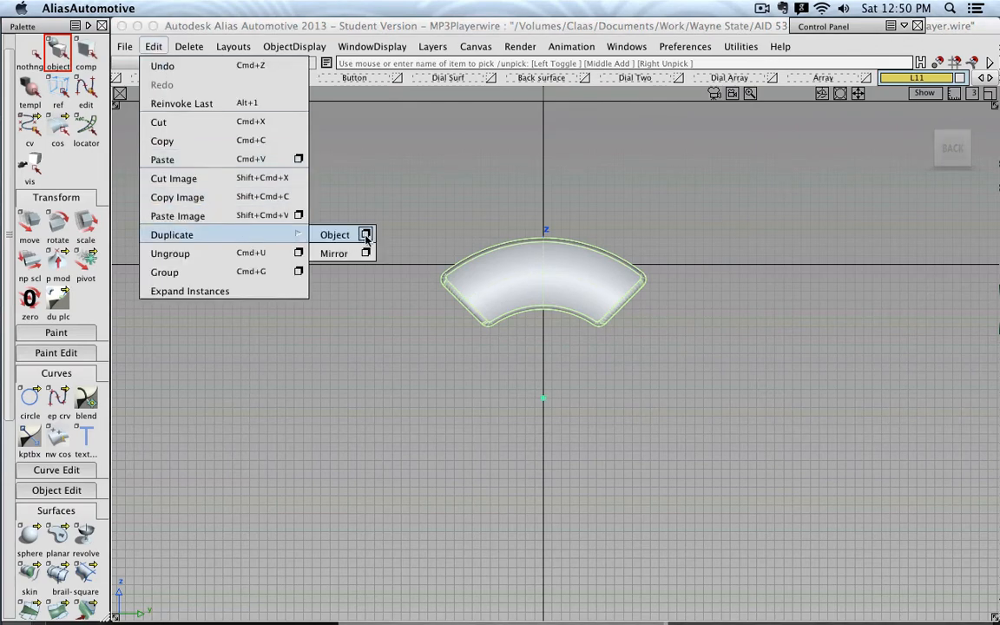
left_click(366, 235)
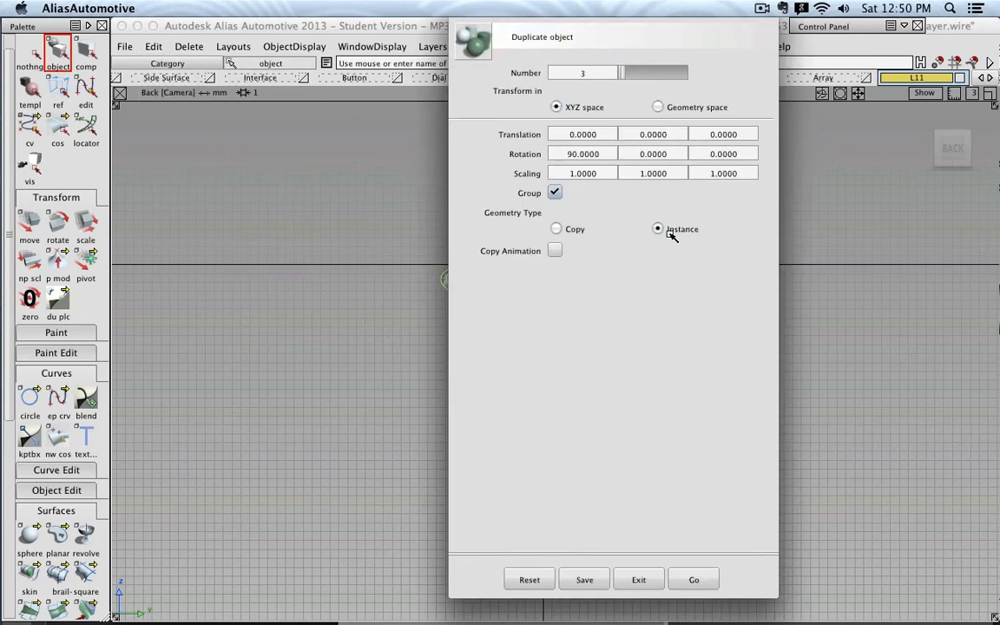
left_click(707, 579)
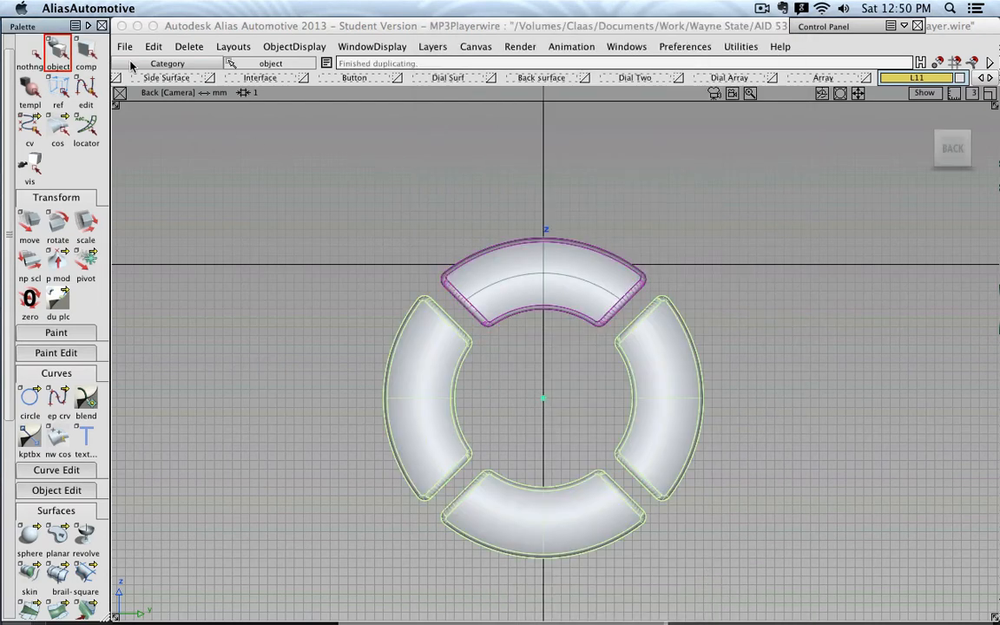
left_click(31, 57)
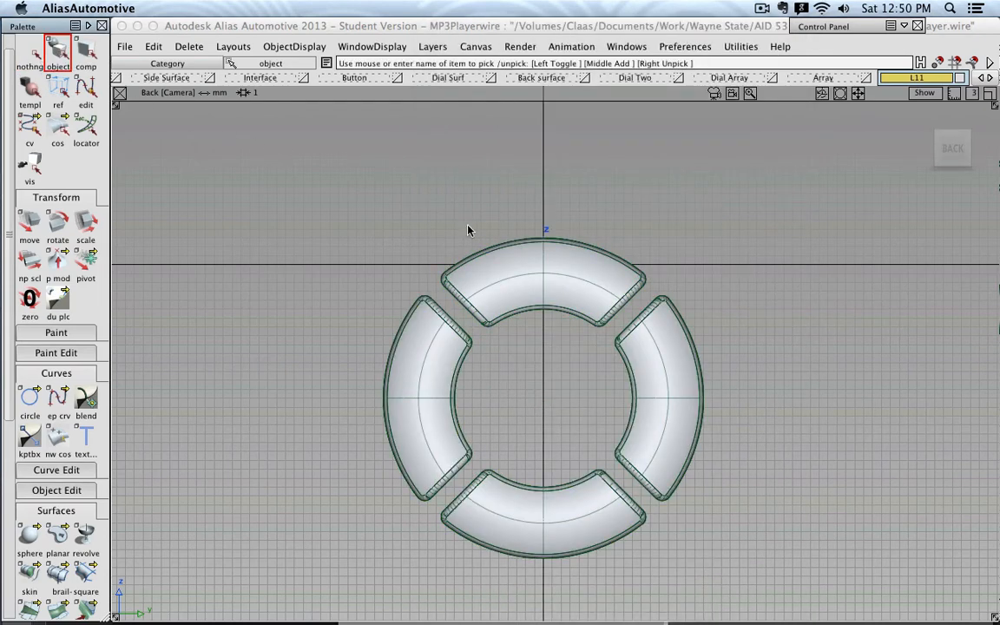
Step: Collapse the Pick, Transform and Curves tool groups and save the file
scroll(58, 362, "down", 5)
scroll(55, 156, "up", 6)
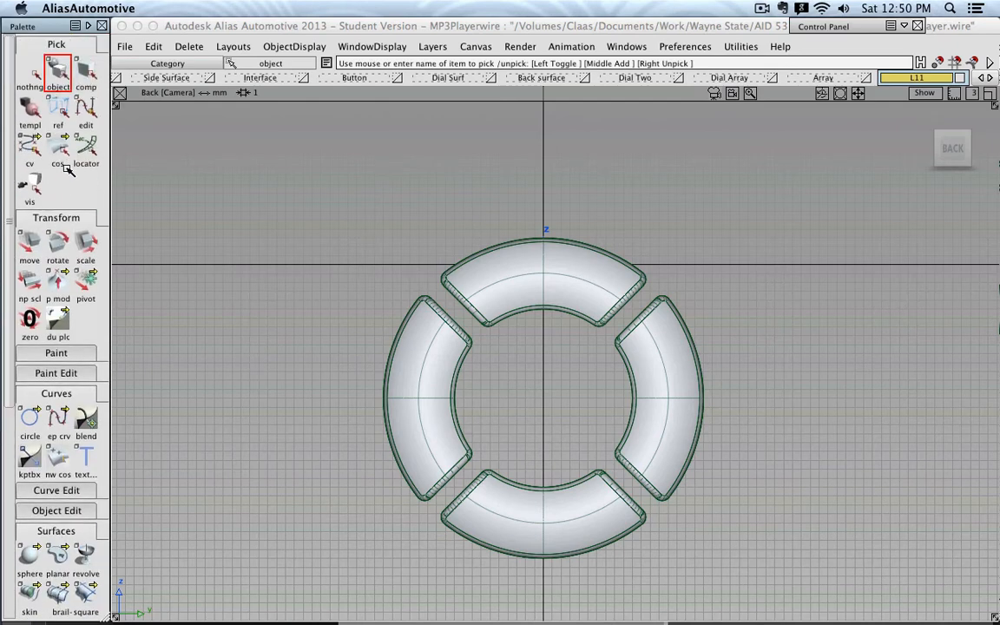
left_click(60, 44)
left_click(68, 64)
left_click(70, 125)
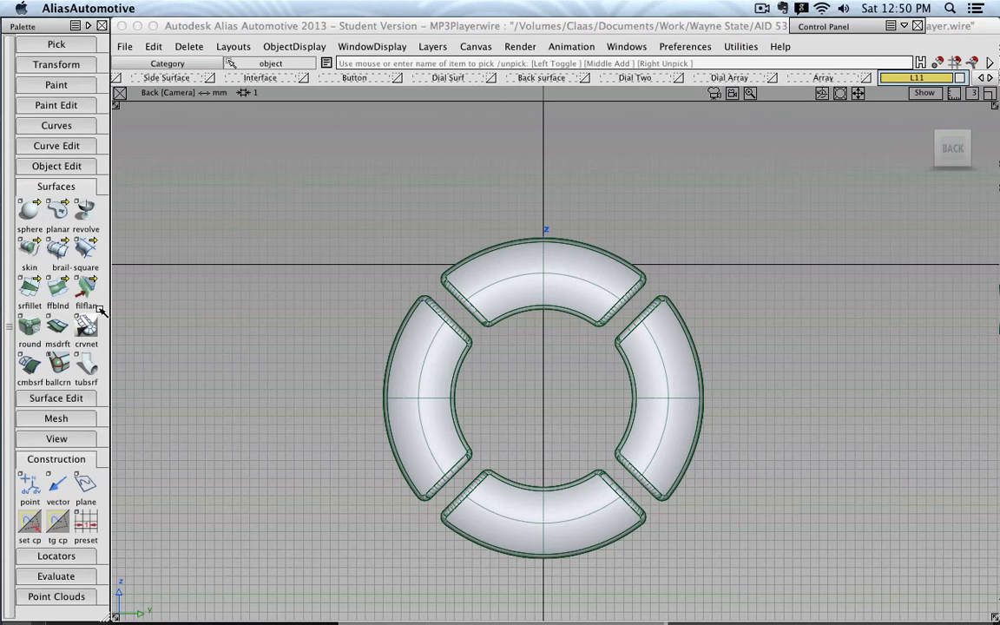
left_click(124, 47)
left_click(138, 141)
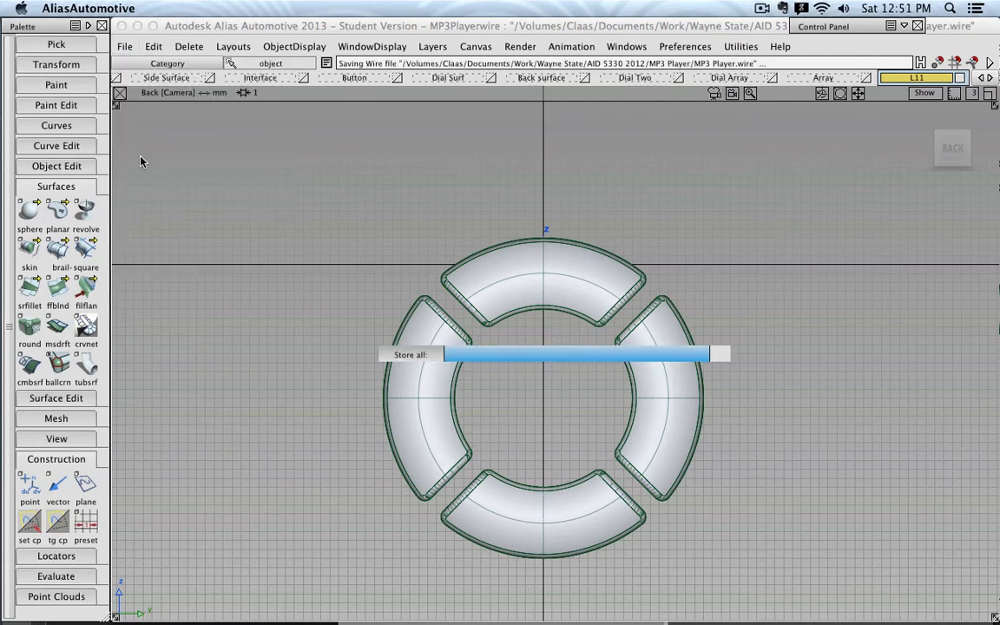
Step: Query-edit the surface fillet on the dial's upper segment and set its chordal length to 0.5
left_click(57, 166)
left_click(86, 305)
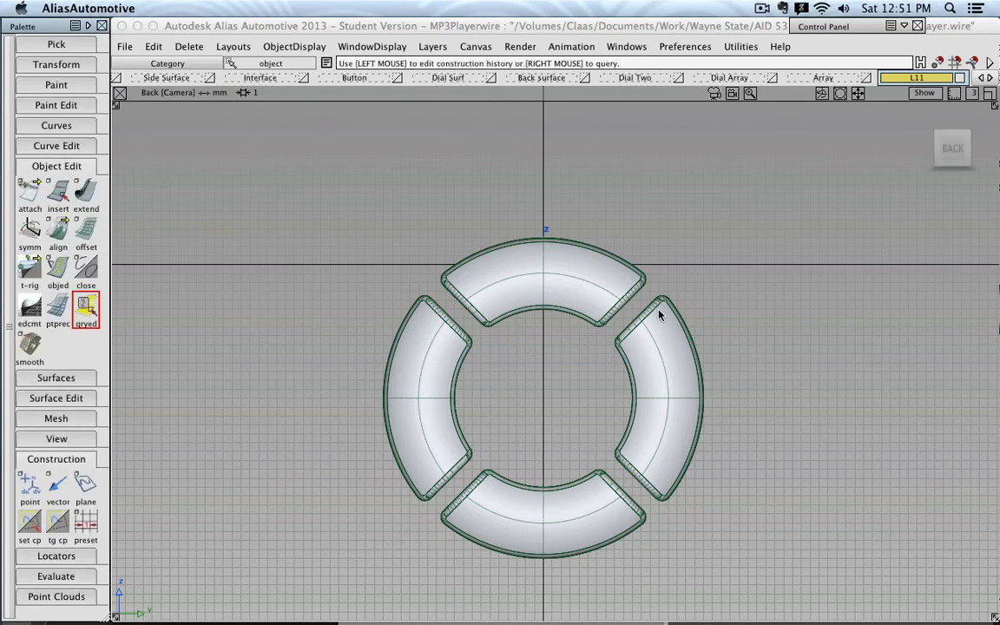
left_click_drag(658, 314, 501, 308, "alt+shift")
right_click_drag(502, 308, 666, 258, "alt+shift")
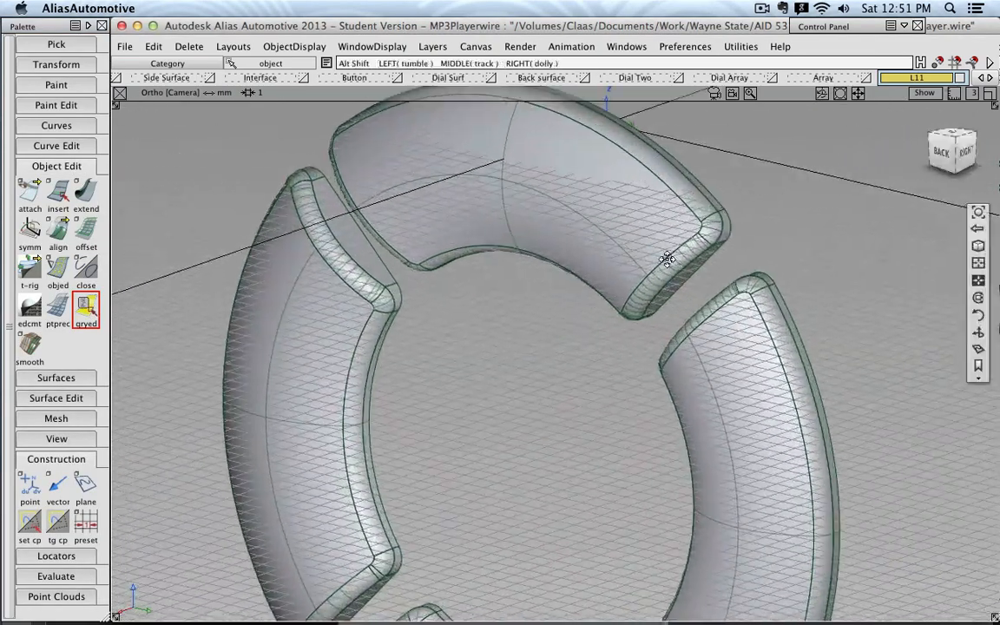
middle_click_drag(667, 259, 609, 294, "alt+shift")
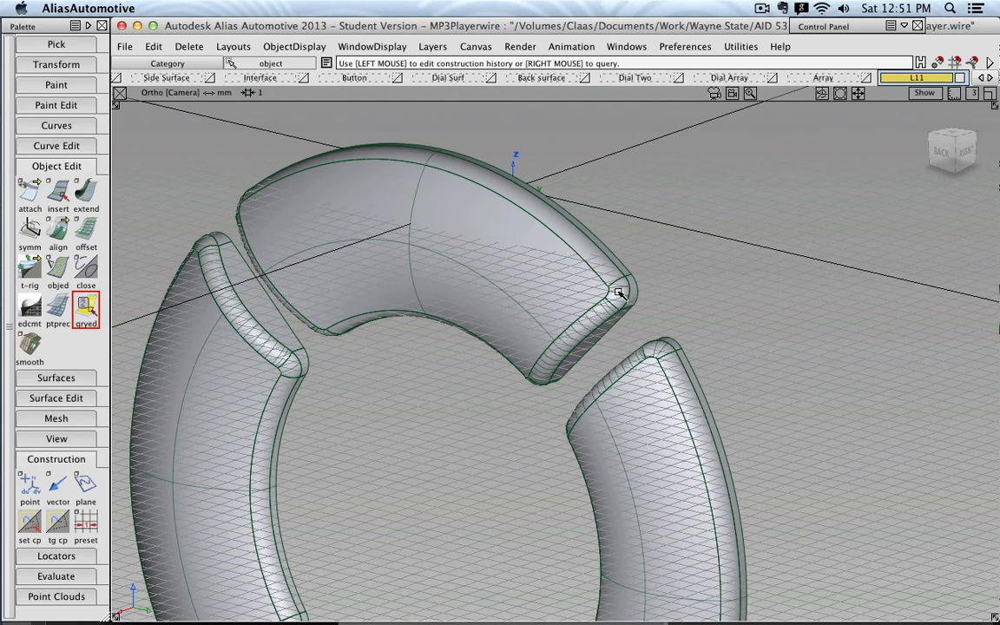
left_click(606, 274)
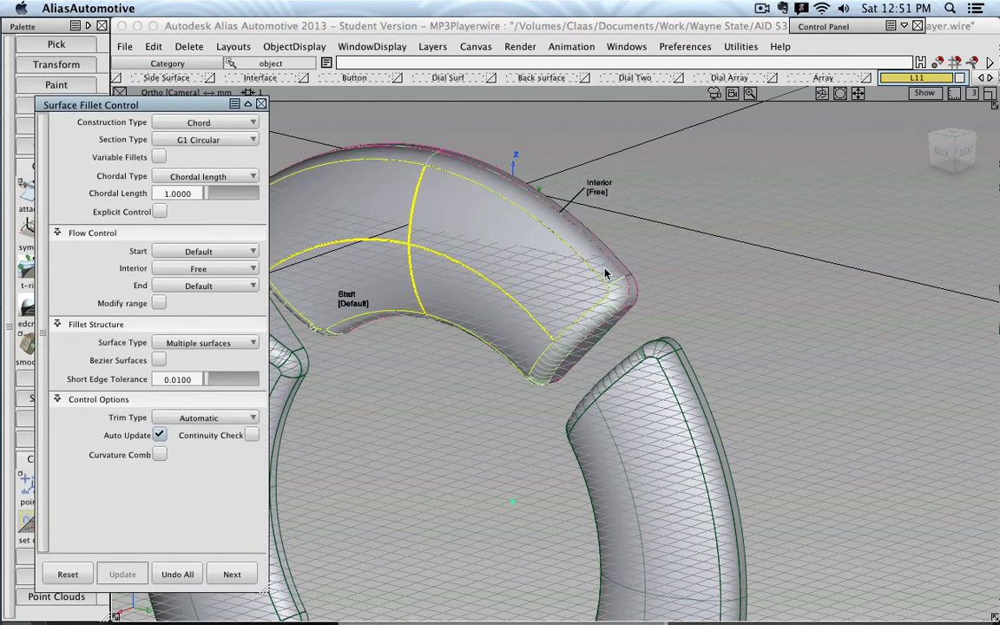
left_click_drag(195, 194, 158, 193)
type("0.5")
key("Return")
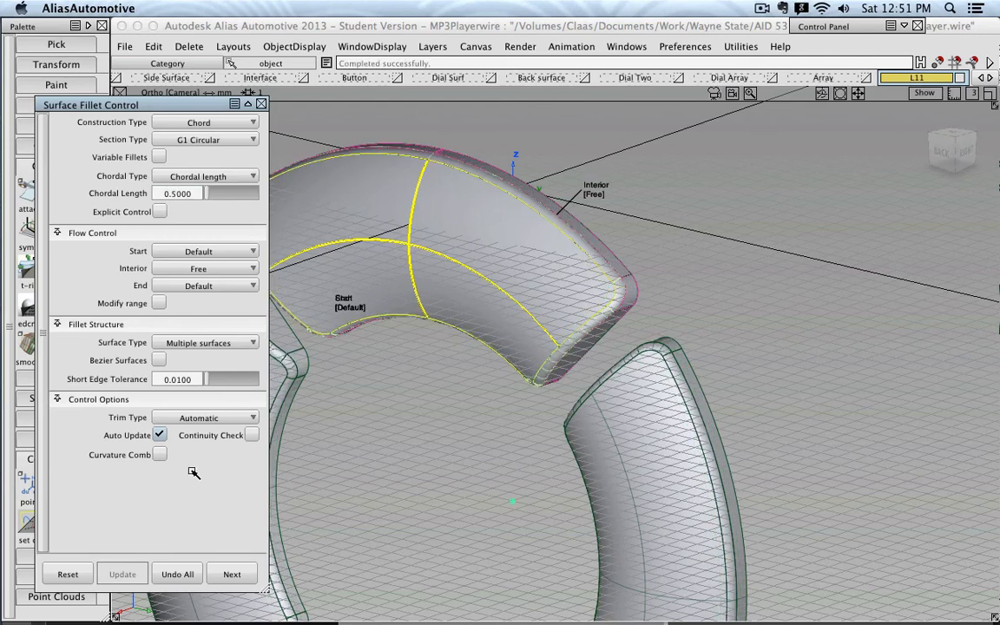
right_click_drag(590, 376, 527, 377, "alt+shift")
left_click_drag(527, 376, 572, 385, "alt+shift")
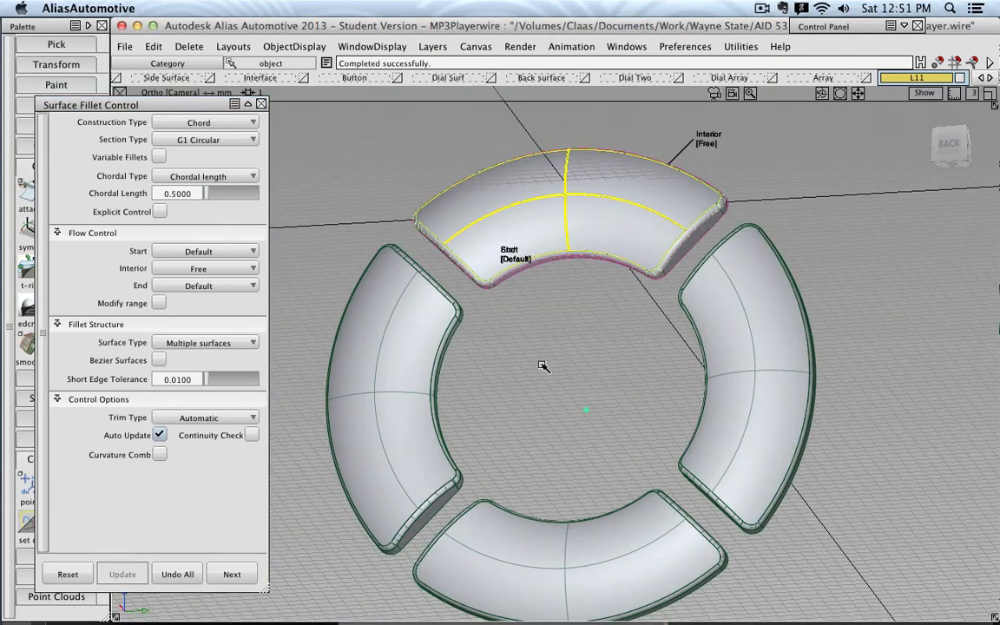
Step: Set the upper segment's fillet chordal length to 1 and close the fillet settings
double_click(178, 192)
type("1")
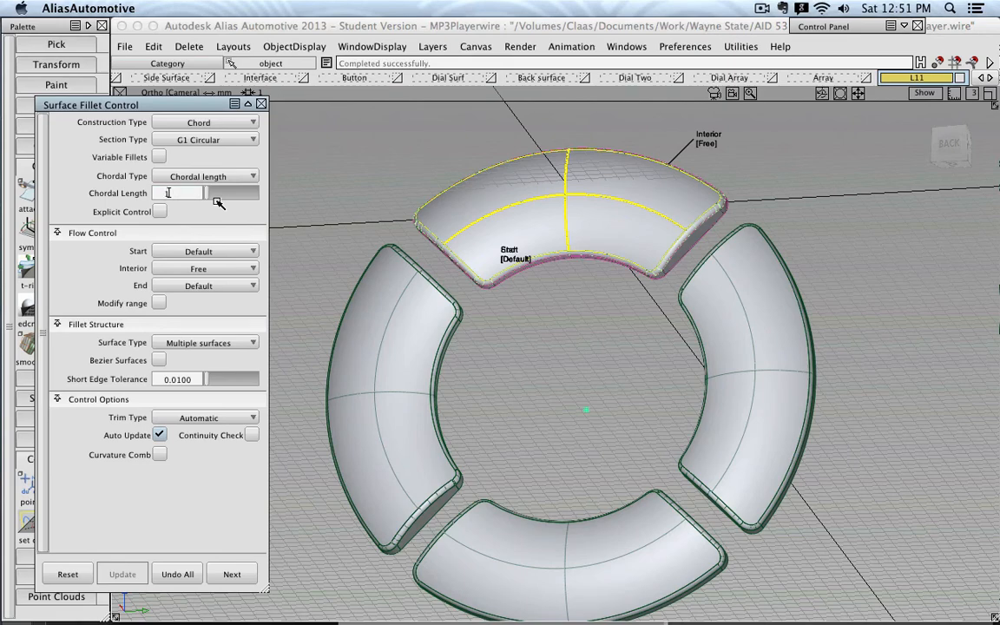
key("Return")
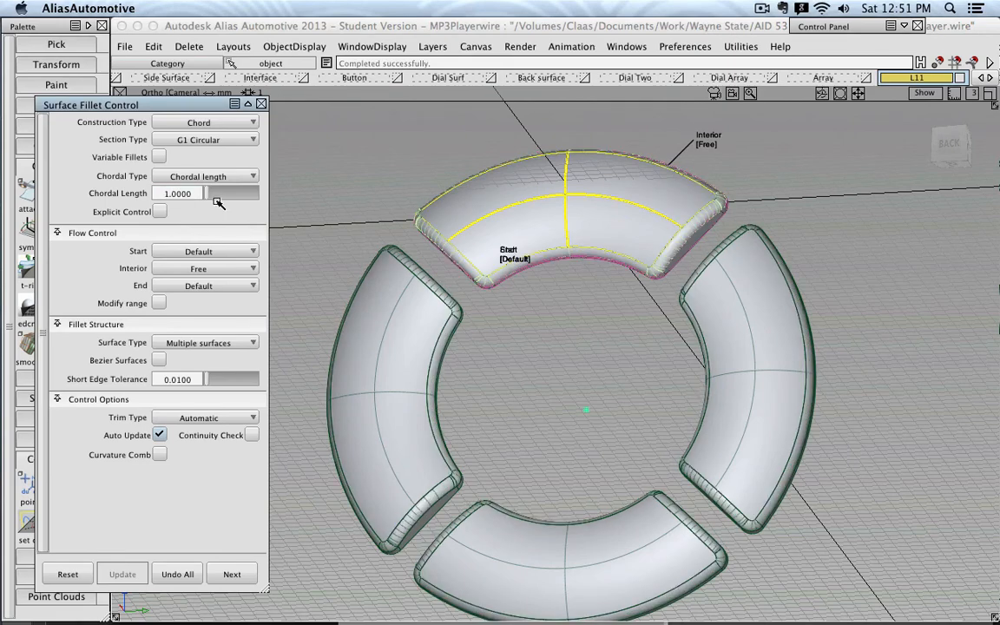
left_click(261, 103)
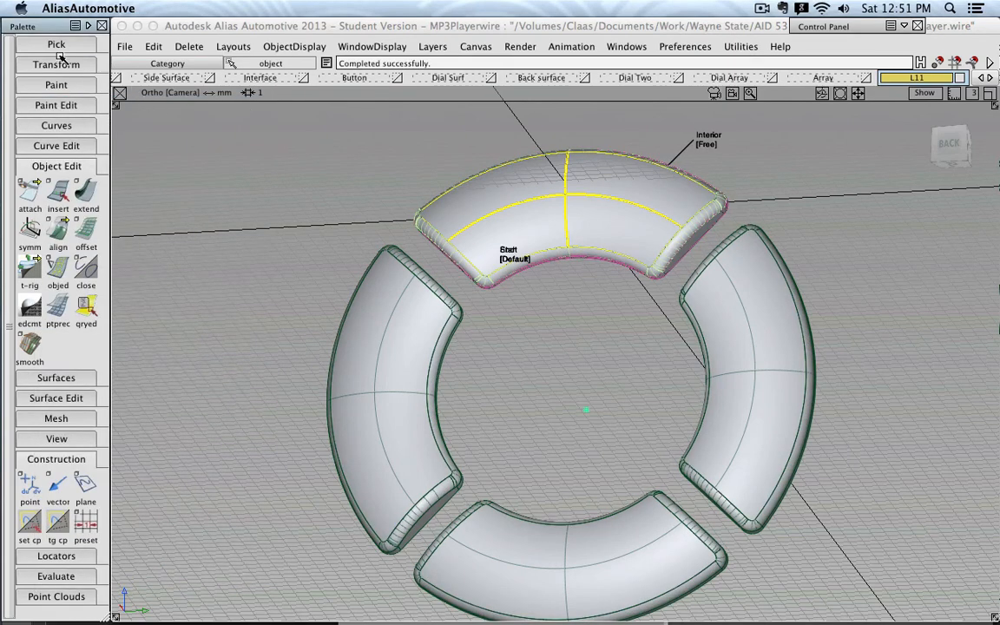
Step: Return the dial to the Back view, clear the selection and activate object picking
right_click_drag(408, 277, 334, 278, "alt+shift")
left_click(948, 145)
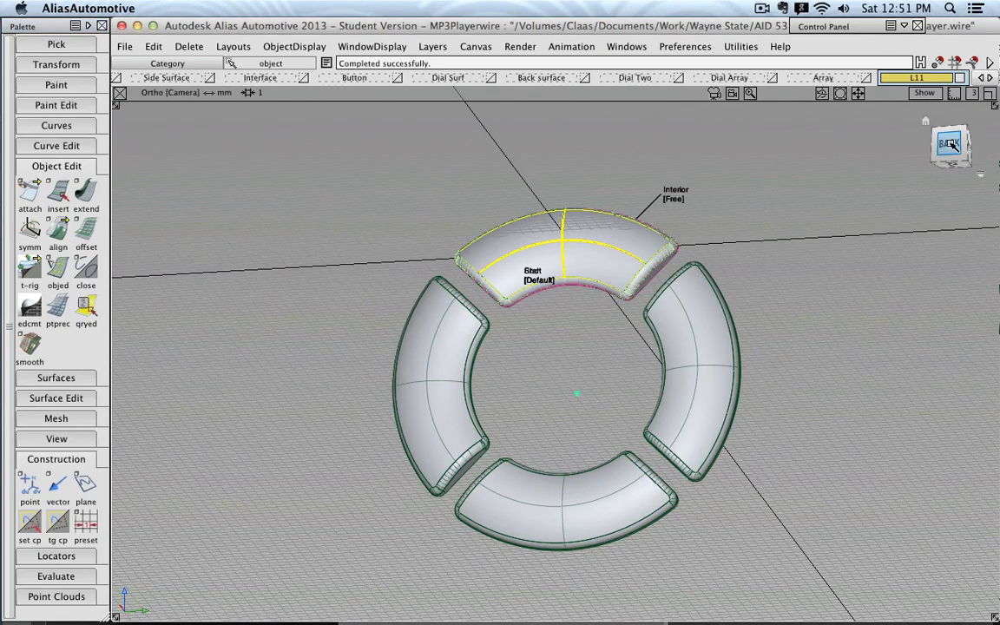
left_click(949, 147)
left_click(56, 45)
left_click(31, 71)
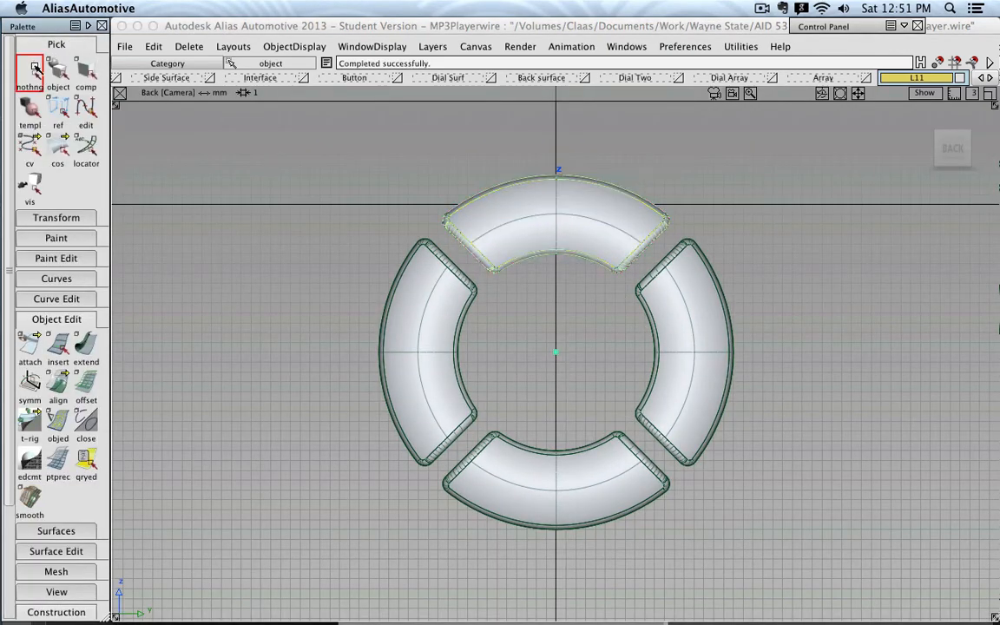
left_click(58, 71)
middle_click_drag(554, 294, 536, 266, "alt+shift")
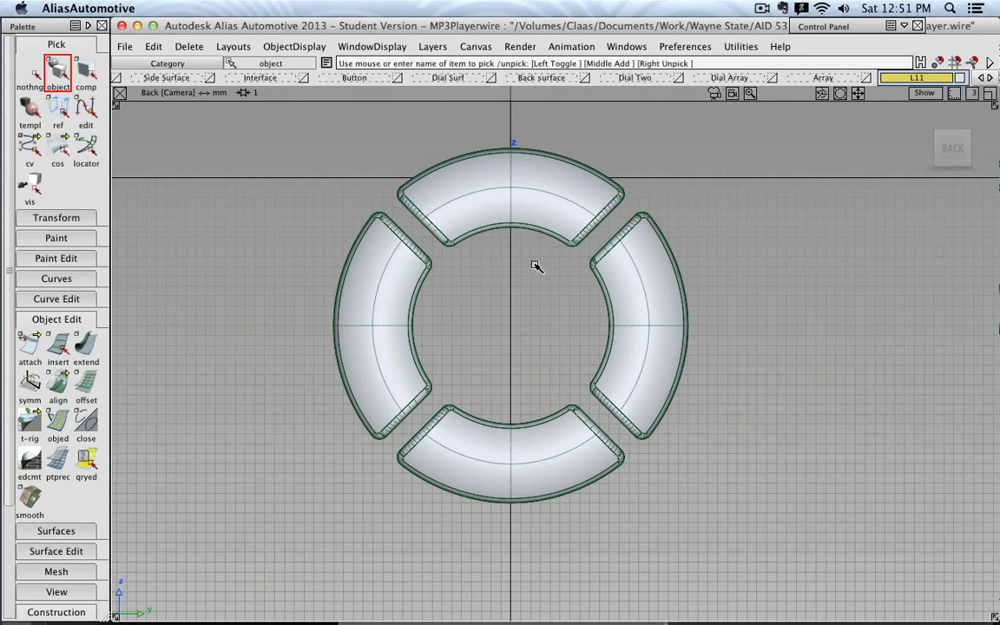